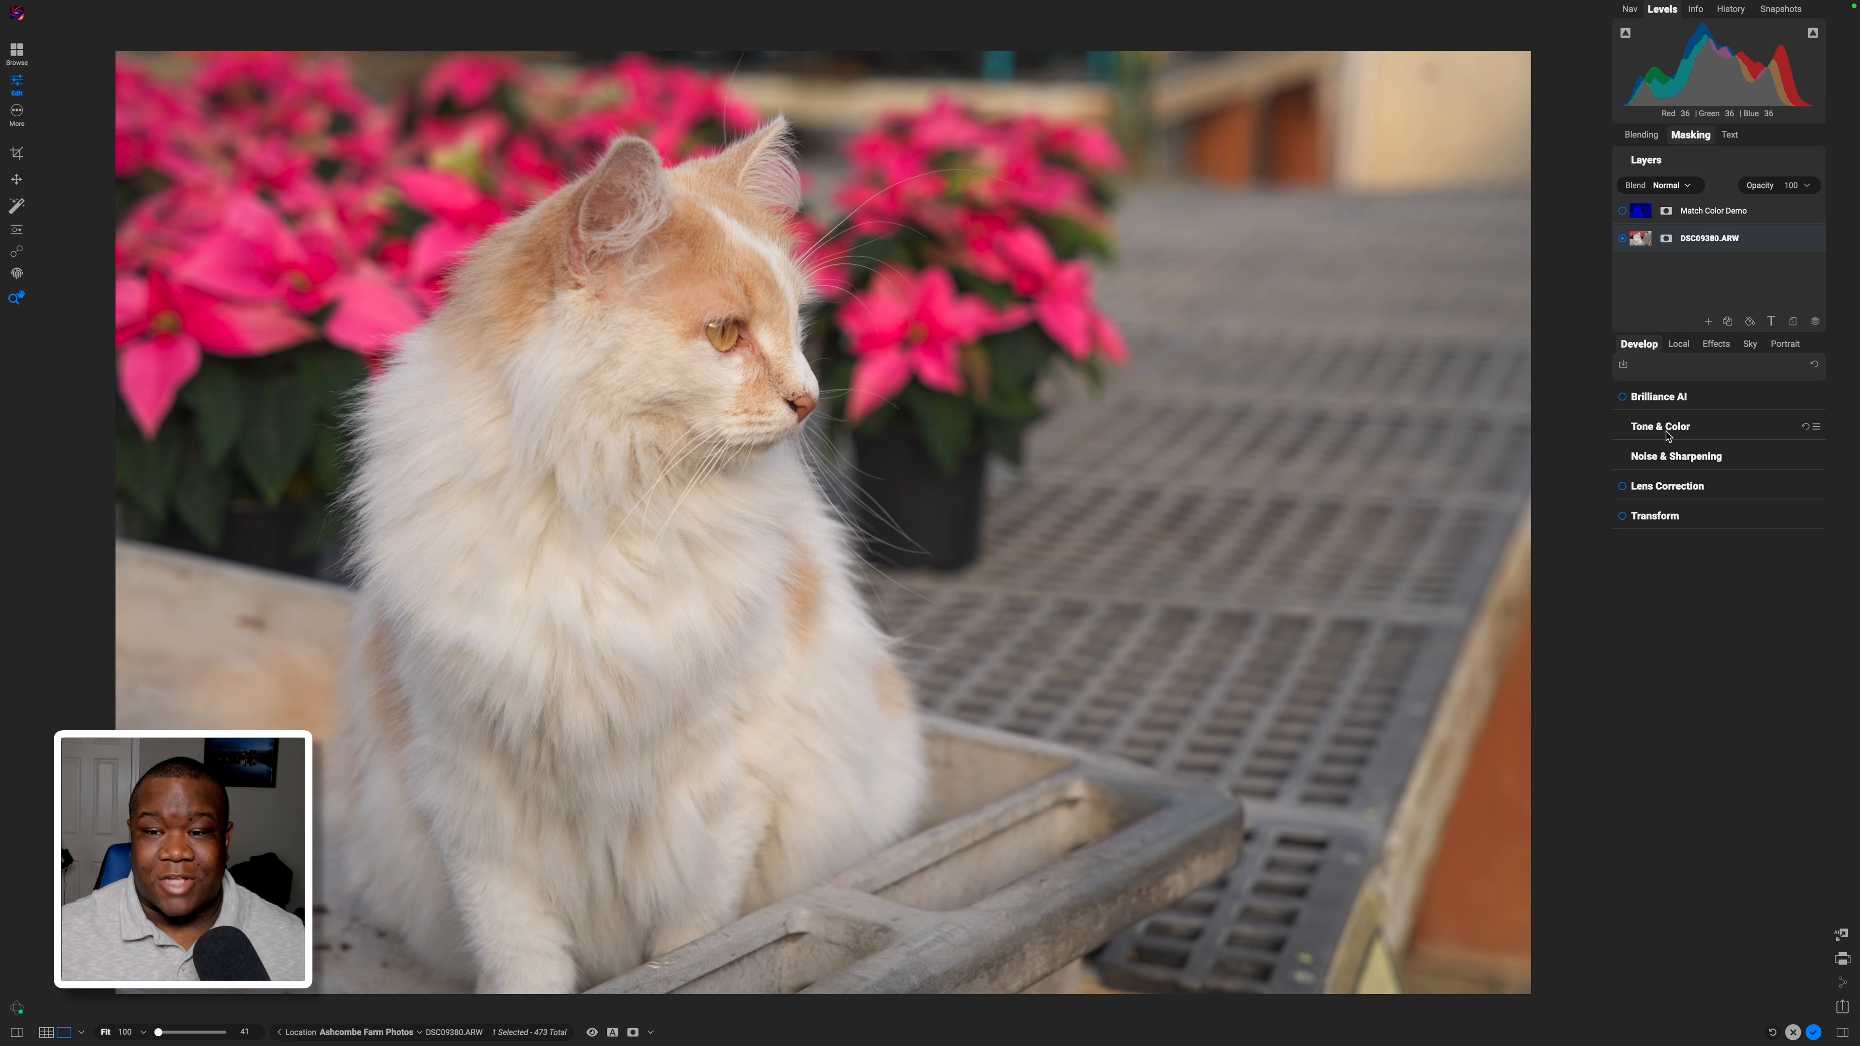
Enable the LUTs filter in the DSC09380.ARW layer's effects and compare the photo with and without it.
left_click(1716, 344)
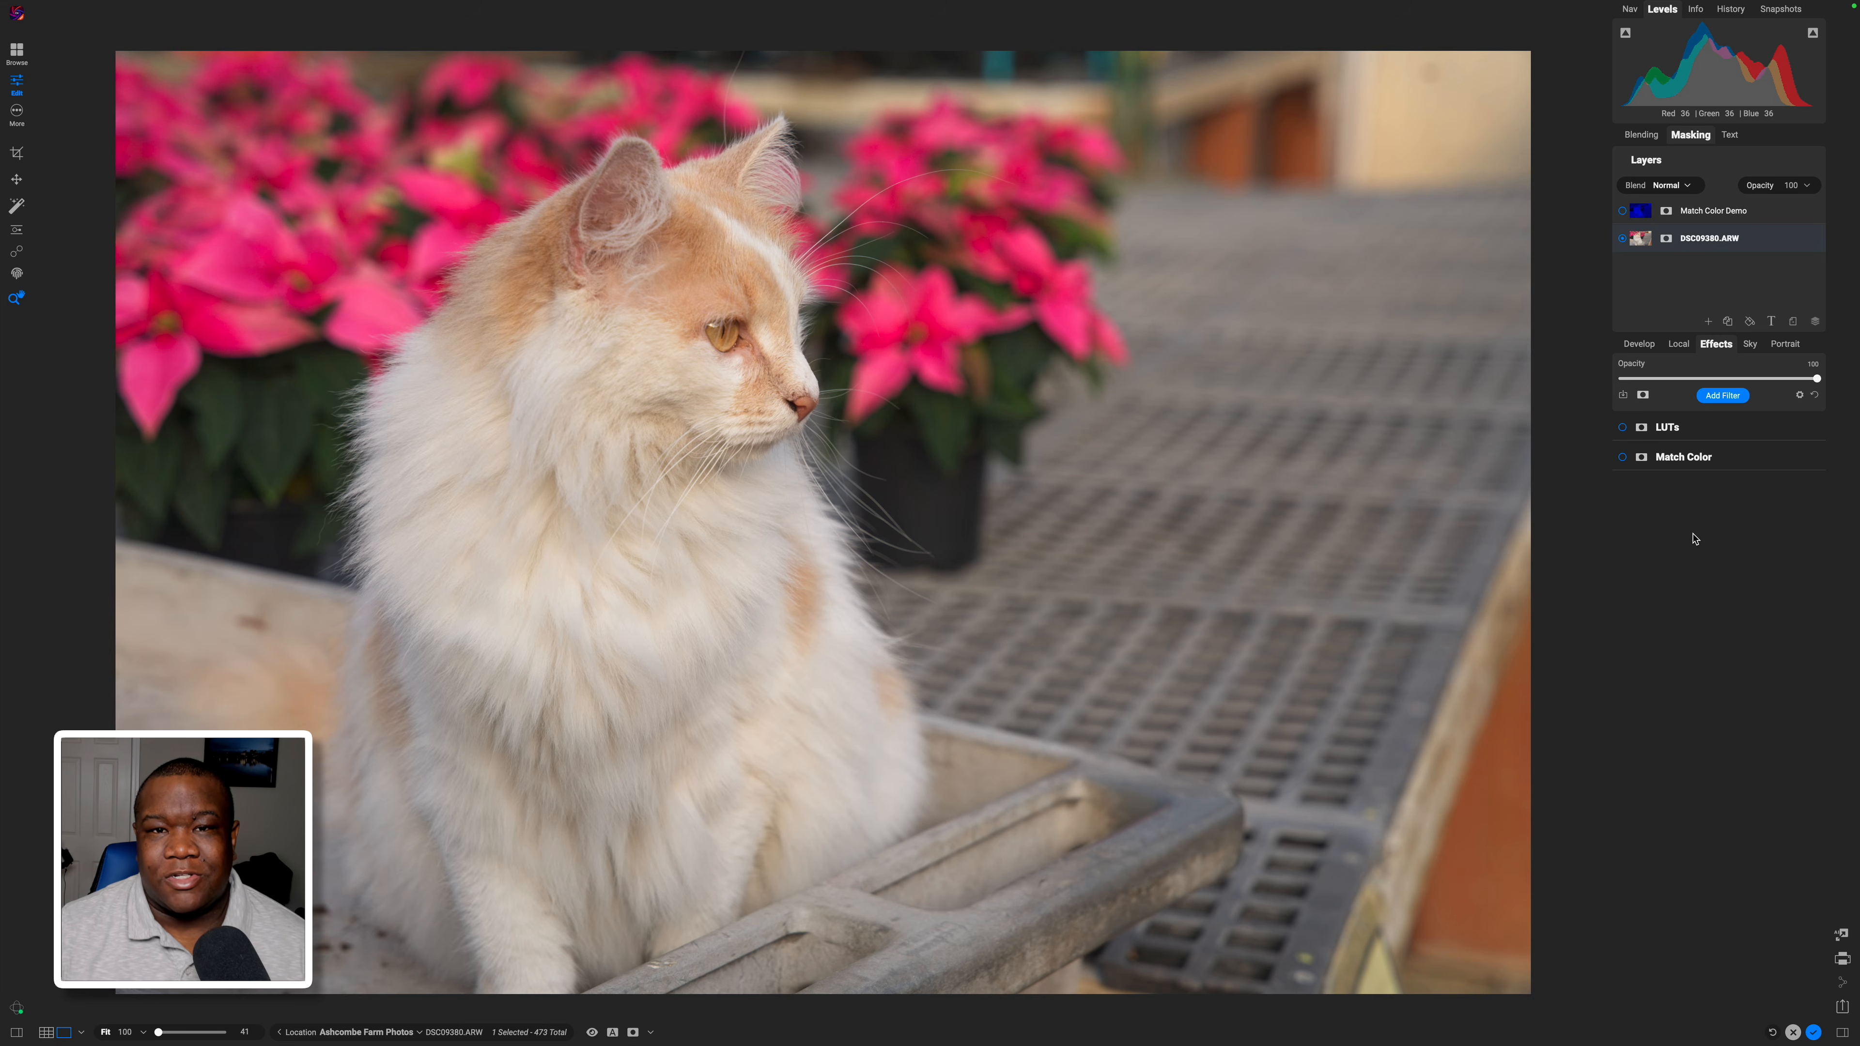
left_click(1710, 429)
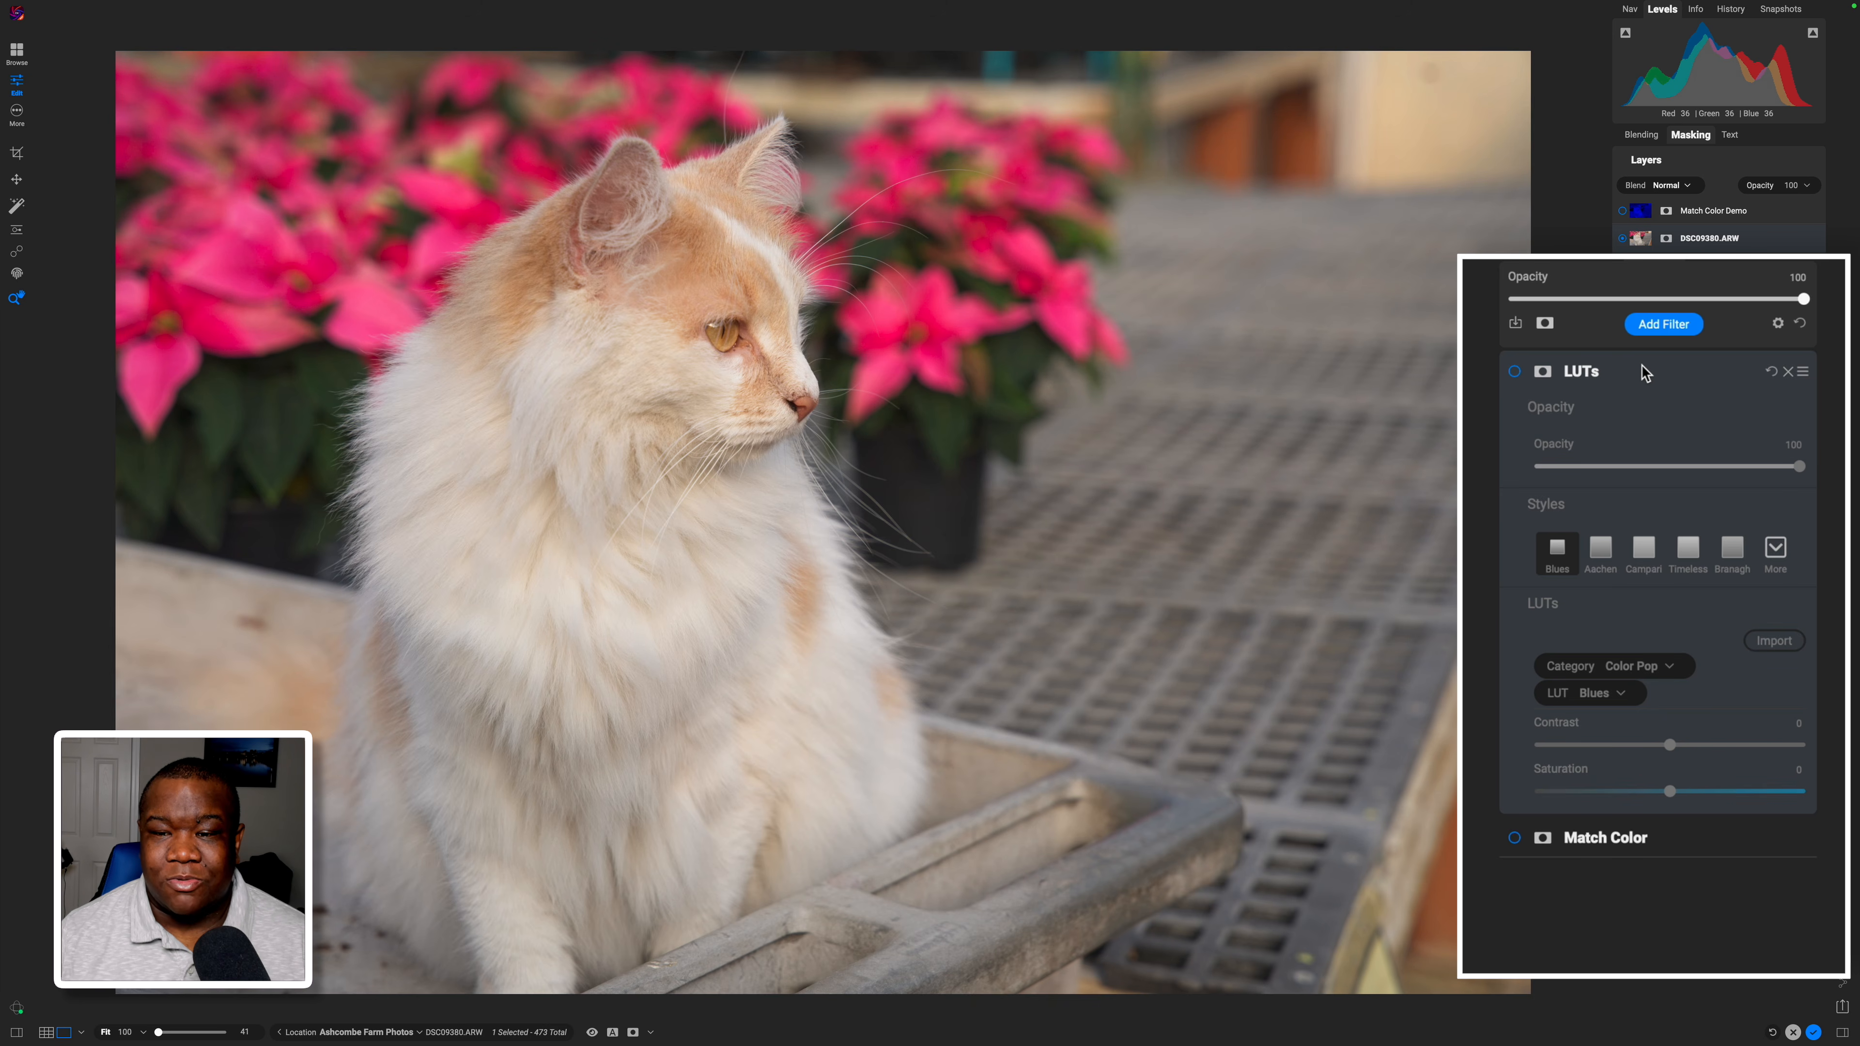
left_click(1514, 372)
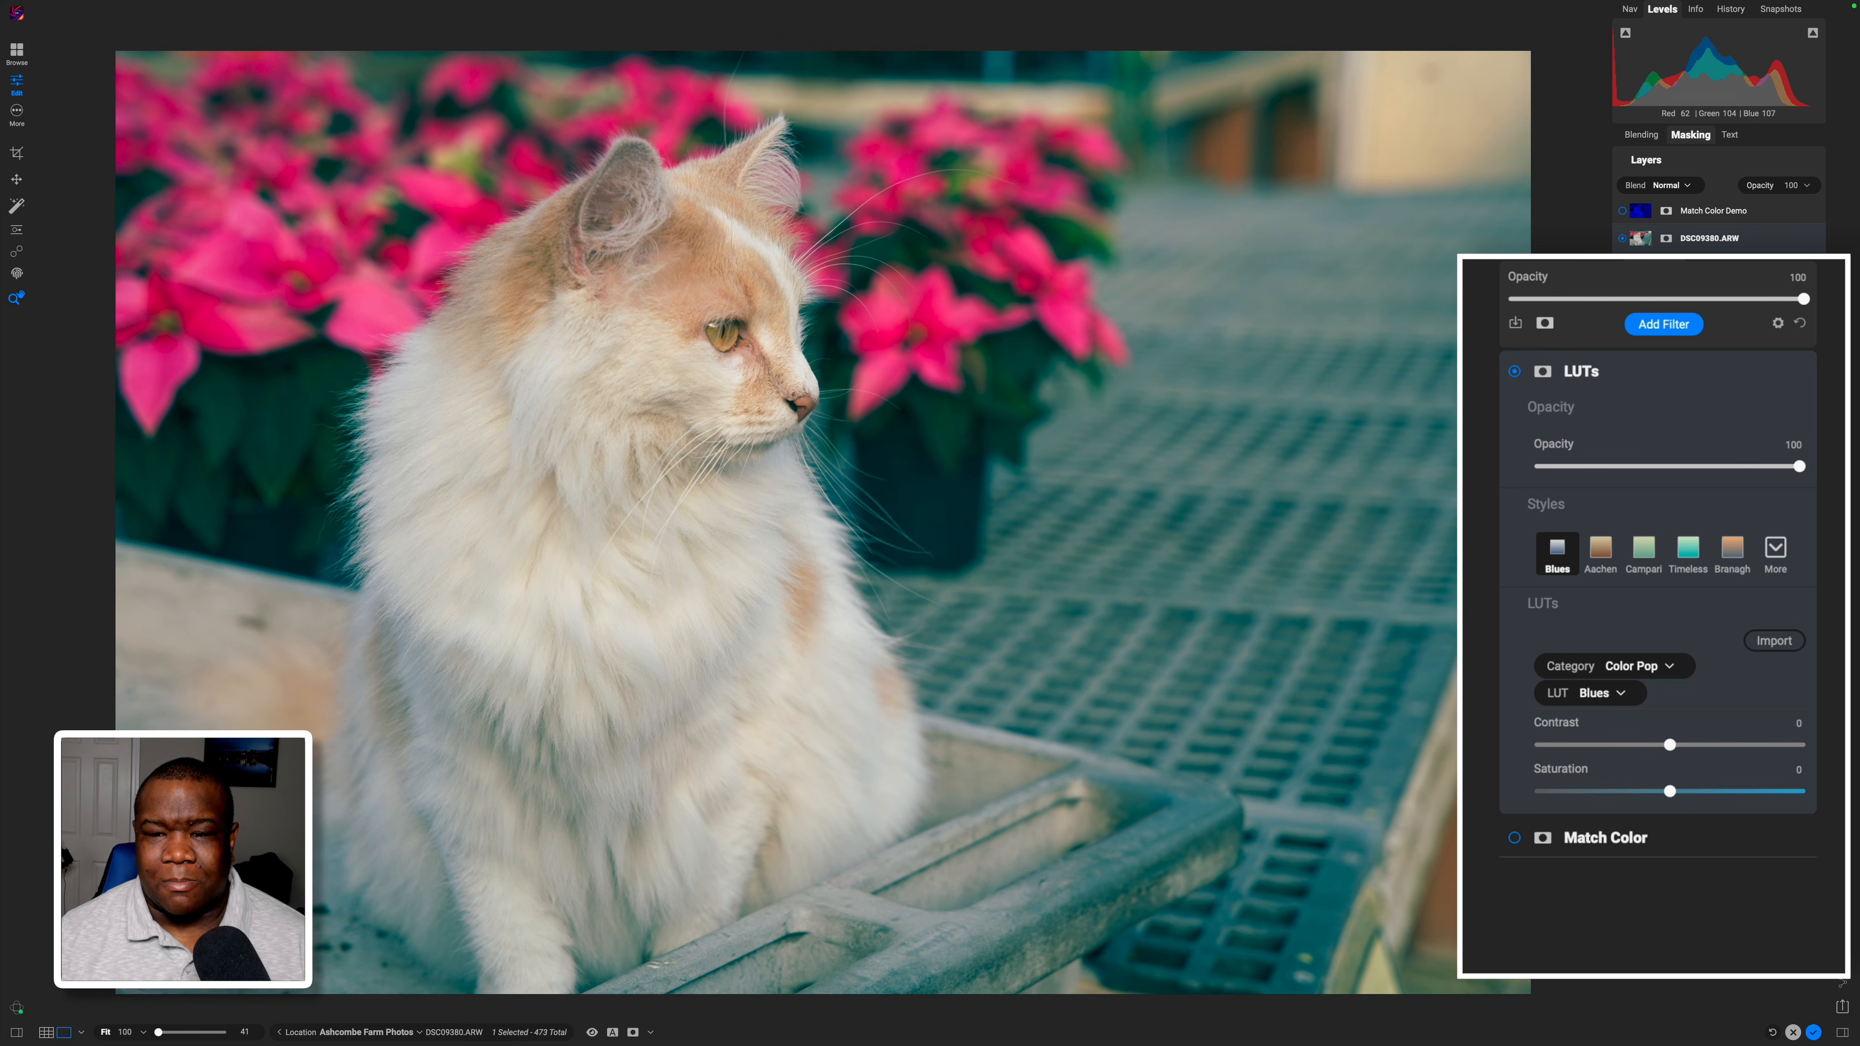
left_click(1514, 372)
left_click(1515, 373)
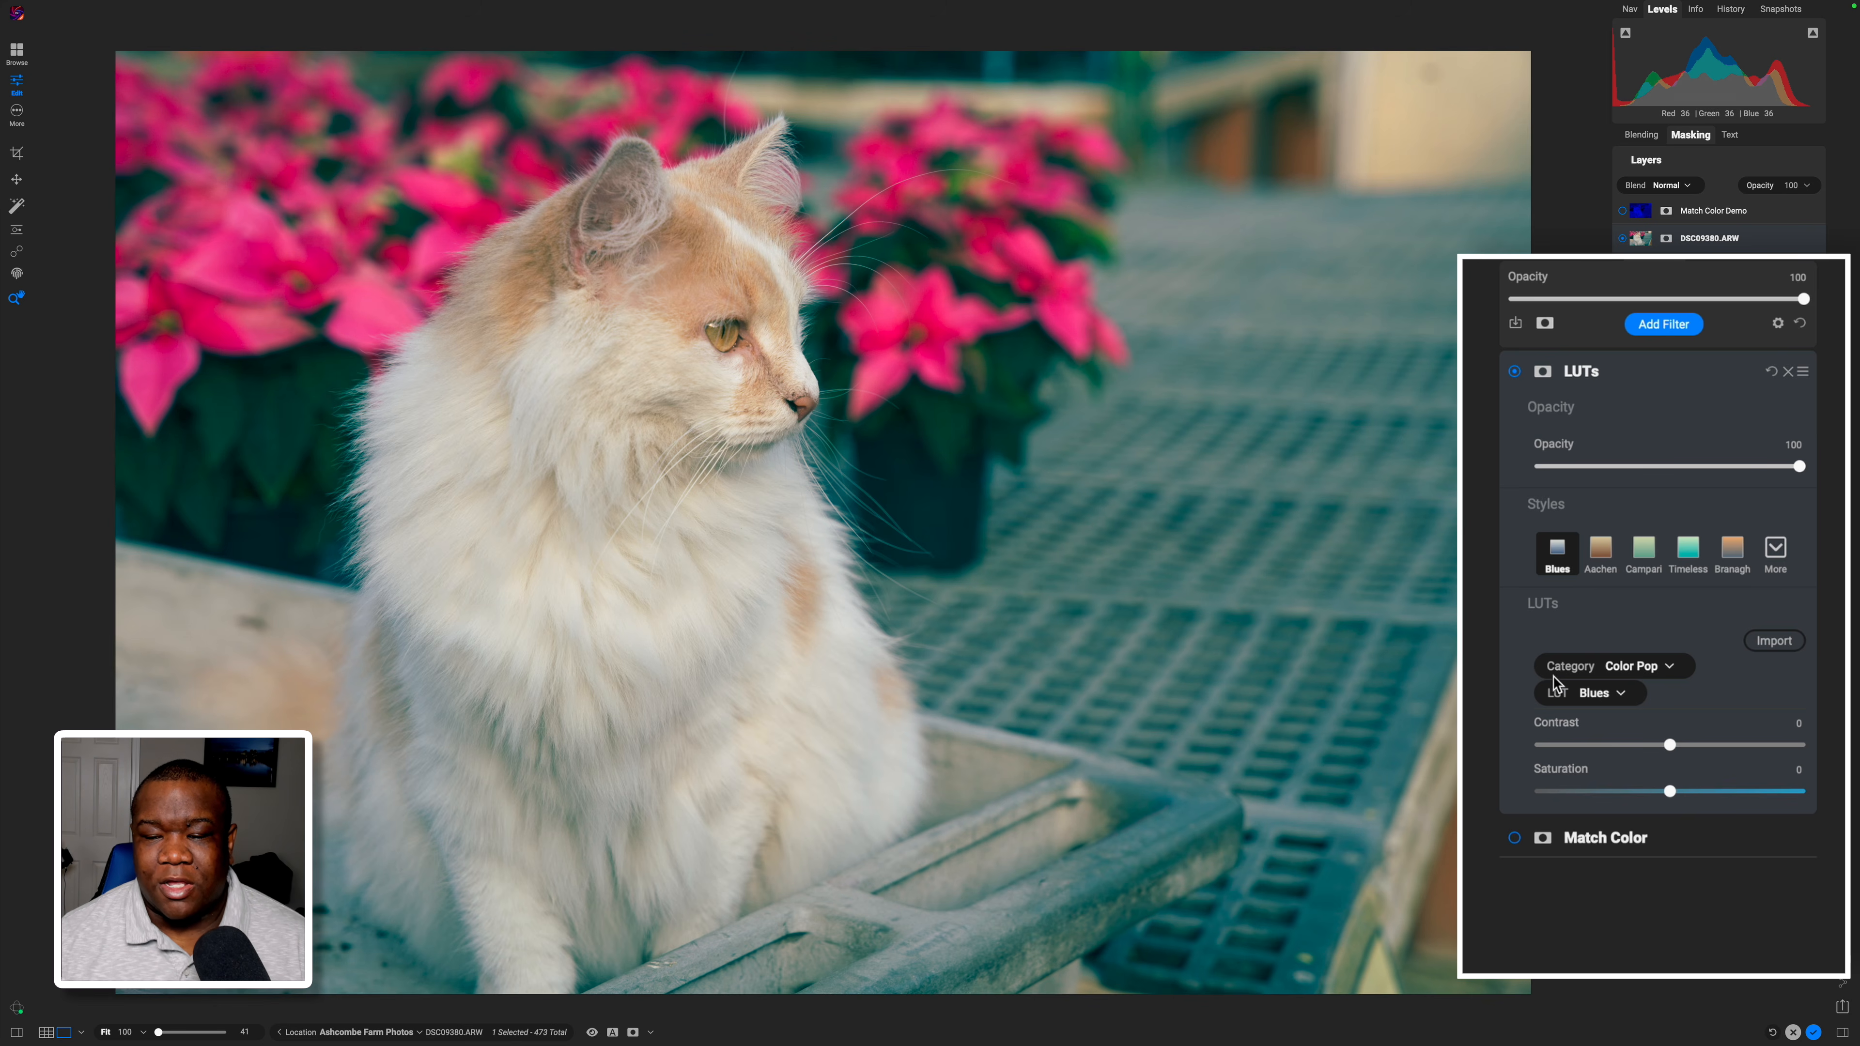
Set the LUT category to Color Grading and preview its LUTs from Balmy through Honkey Tonk, keeping Aachen.
left_click(1657, 668)
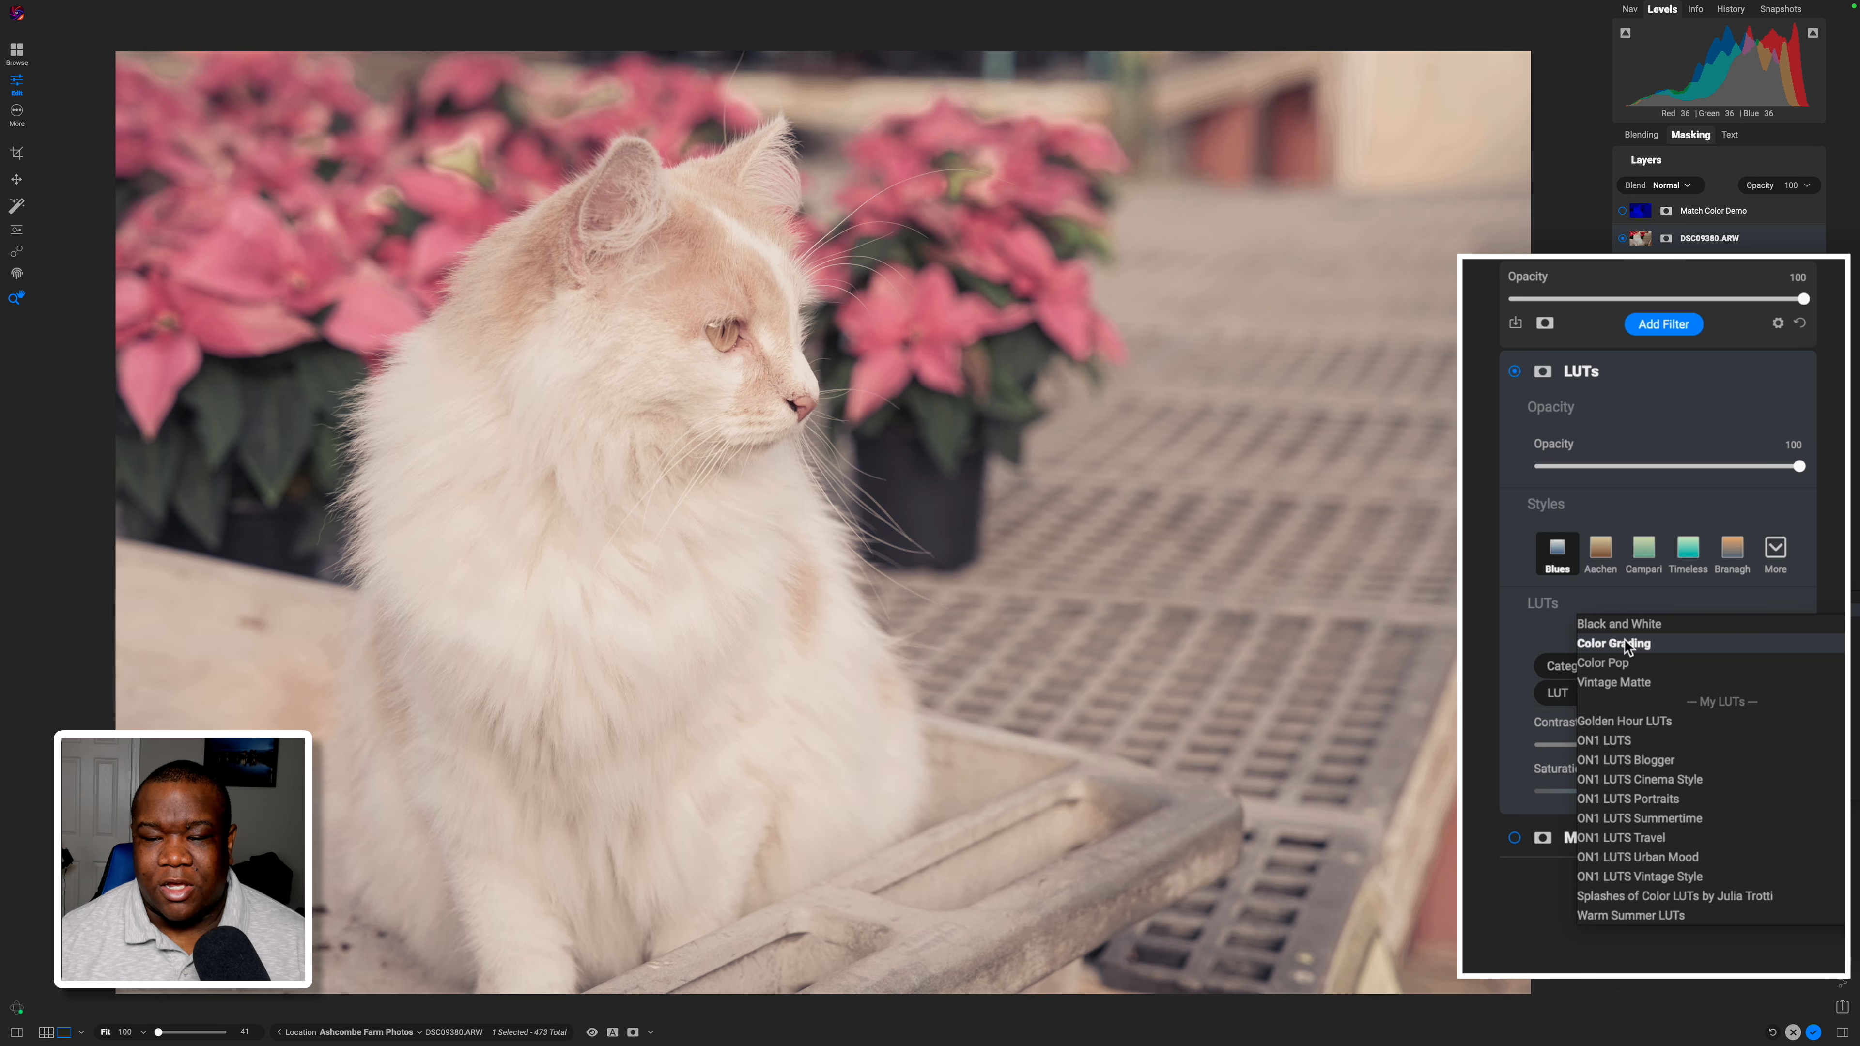
left_click(1625, 643)
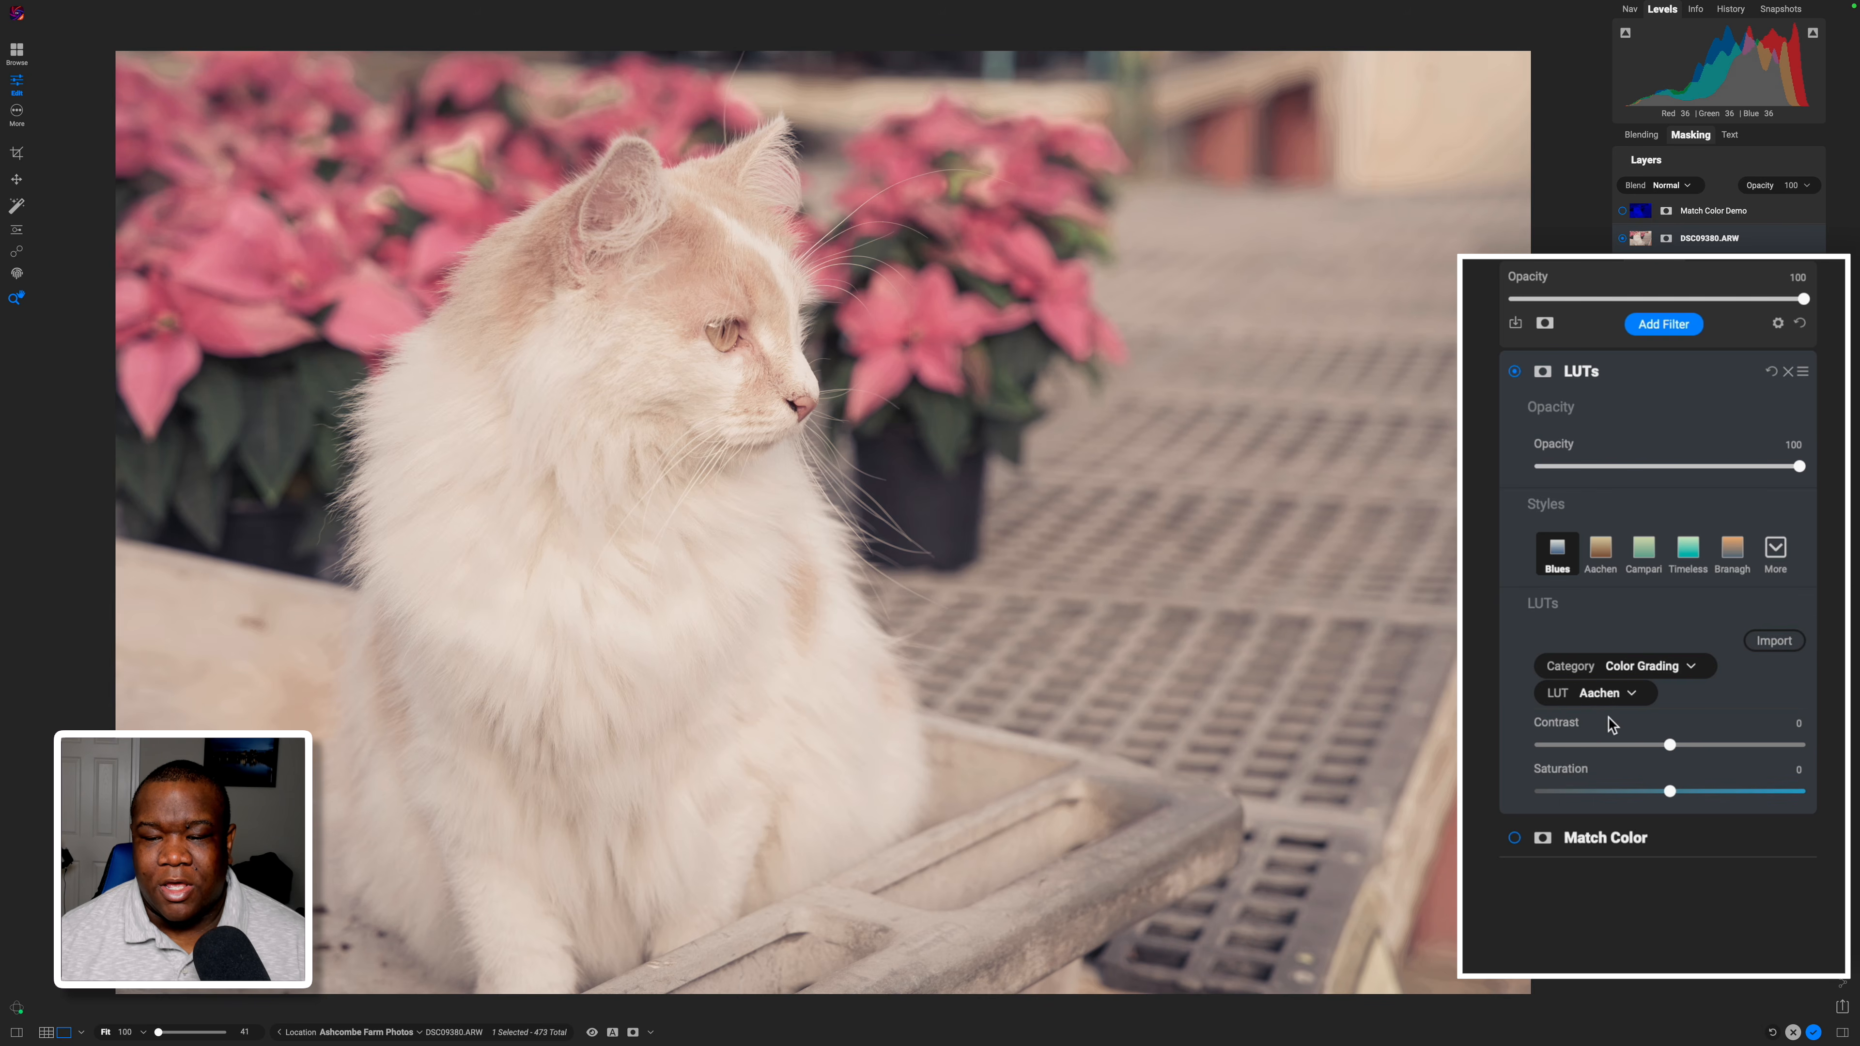
left_click(1601, 693)
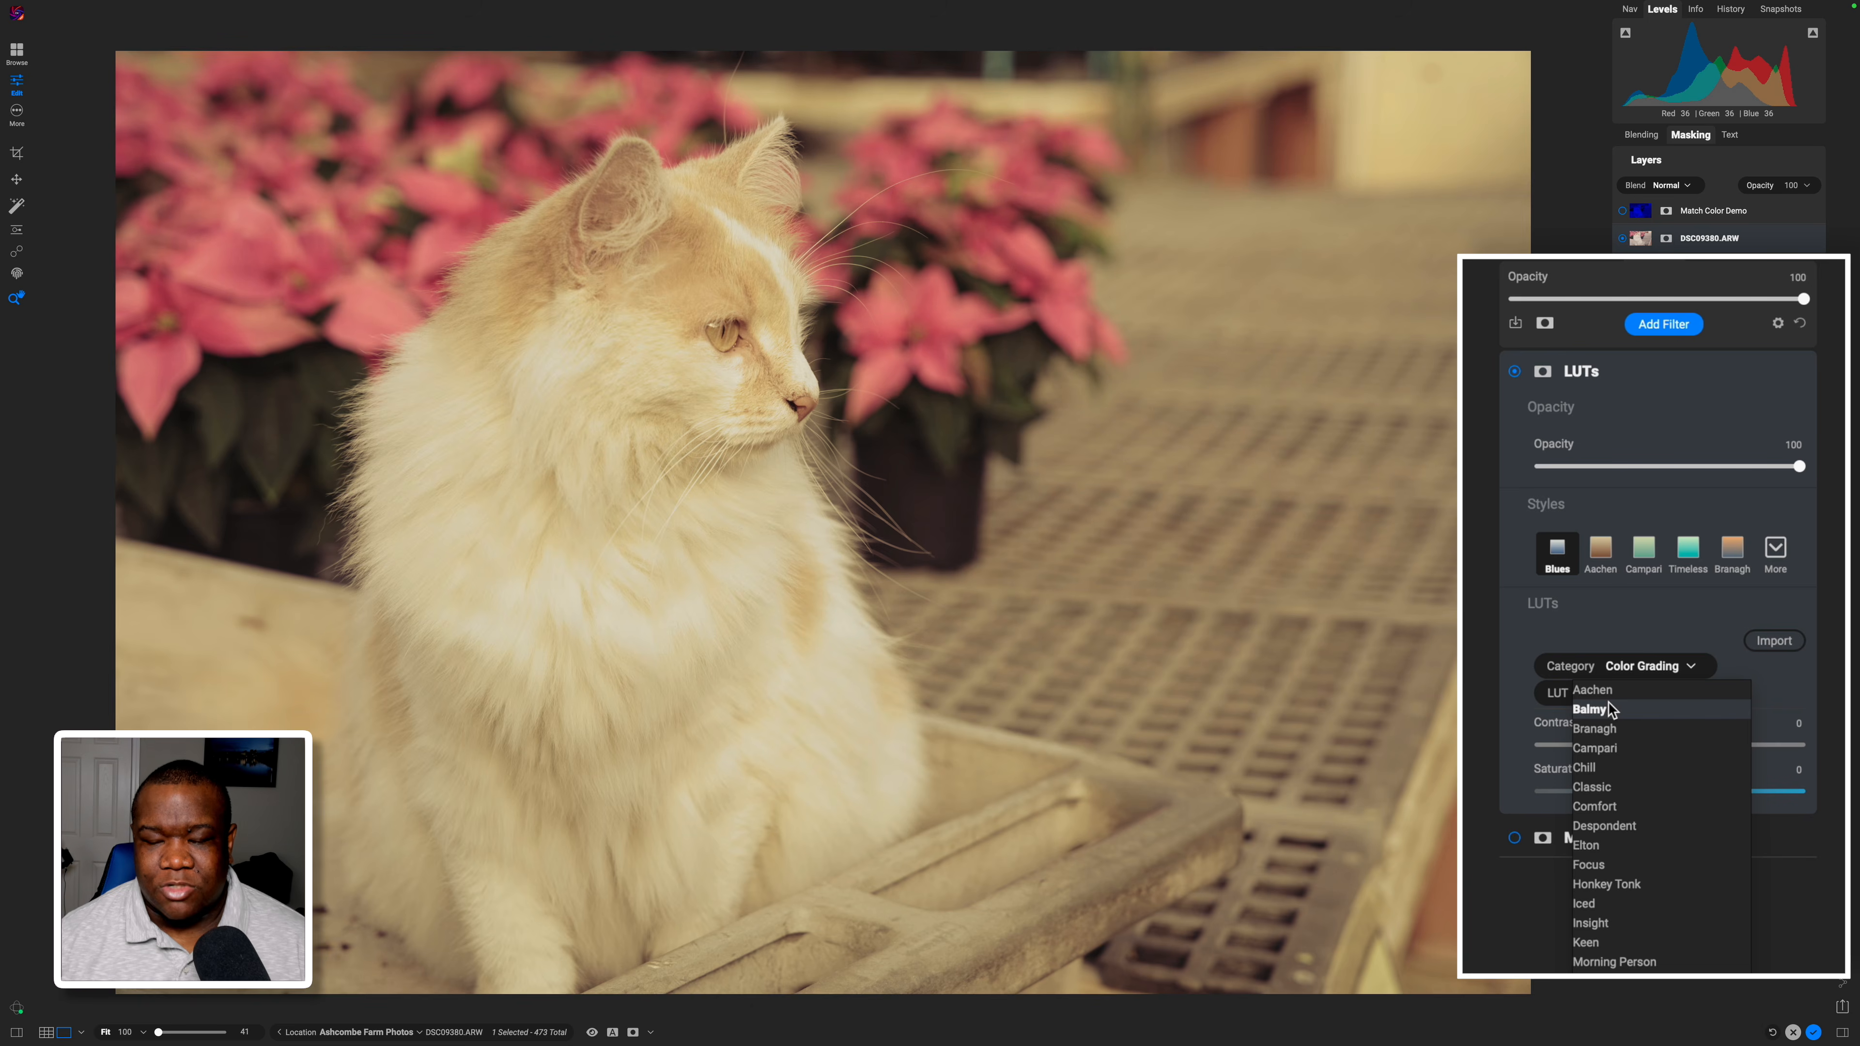
key("Down")
key("Down")
key("Down")
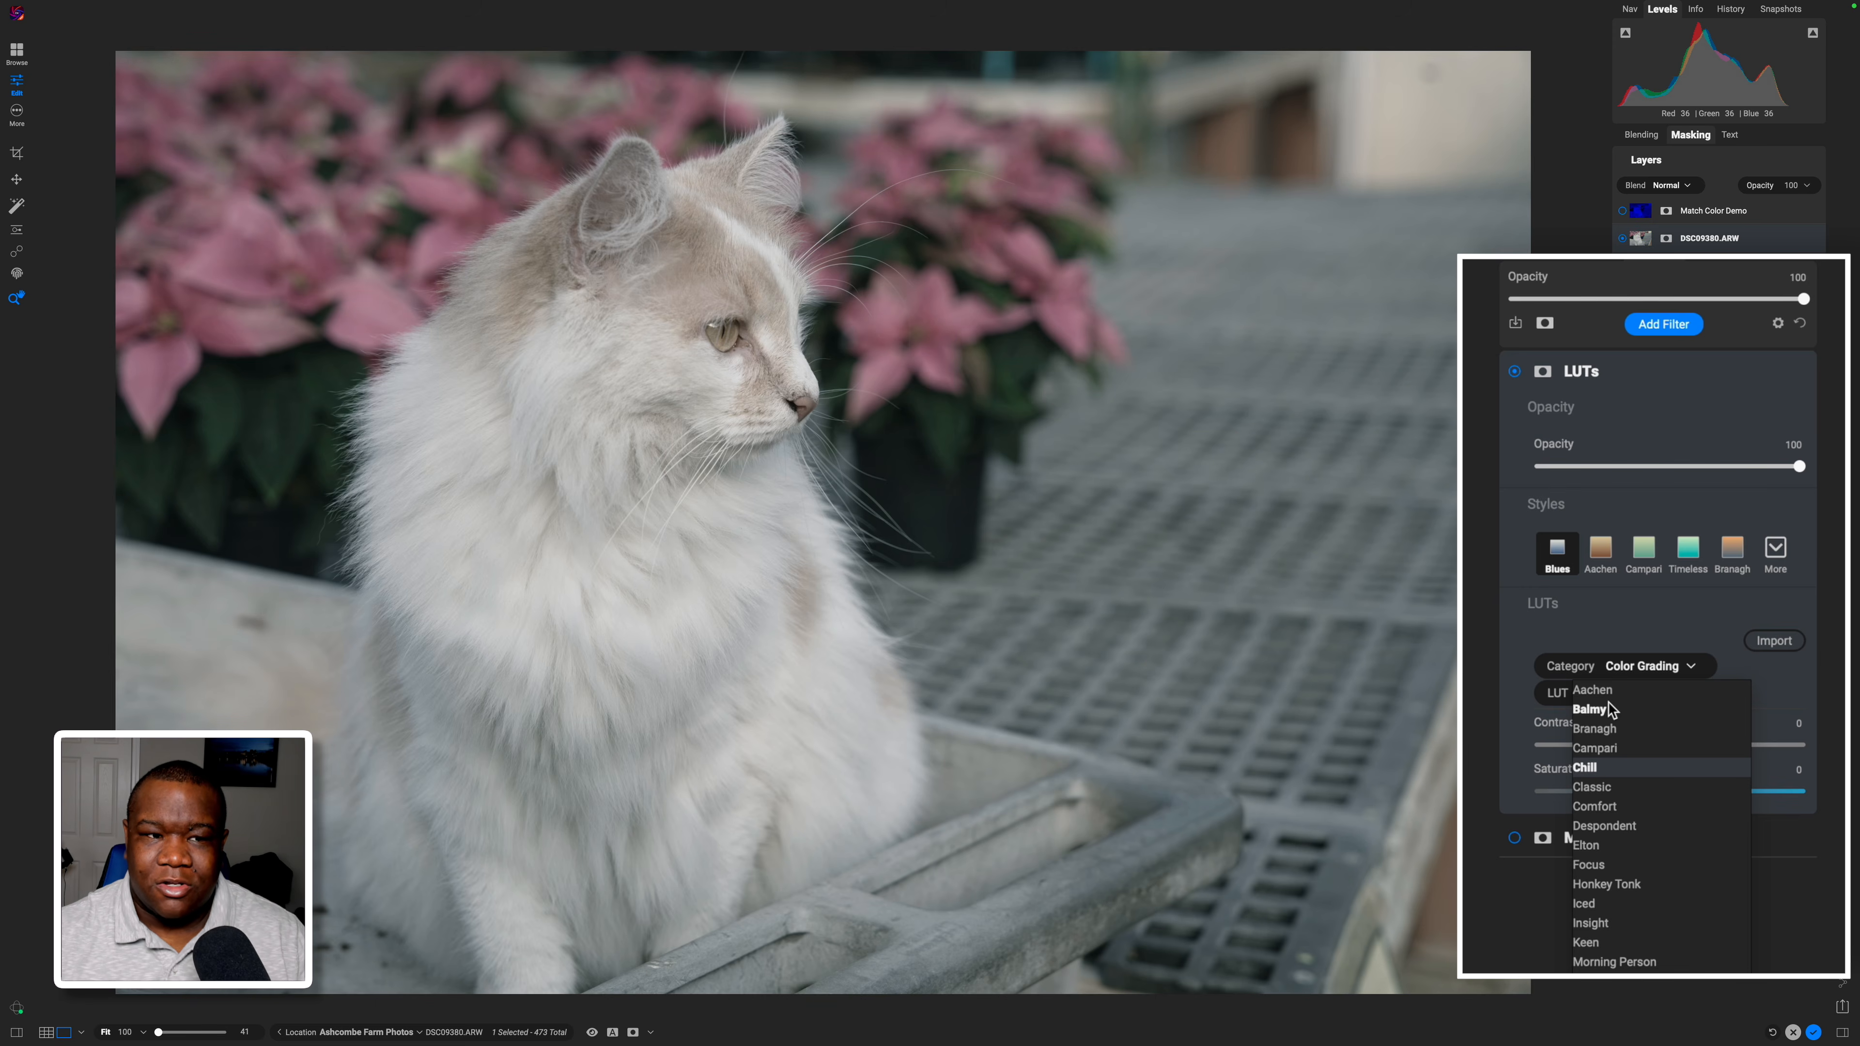
key("Down")
key("Down")
key("Down")
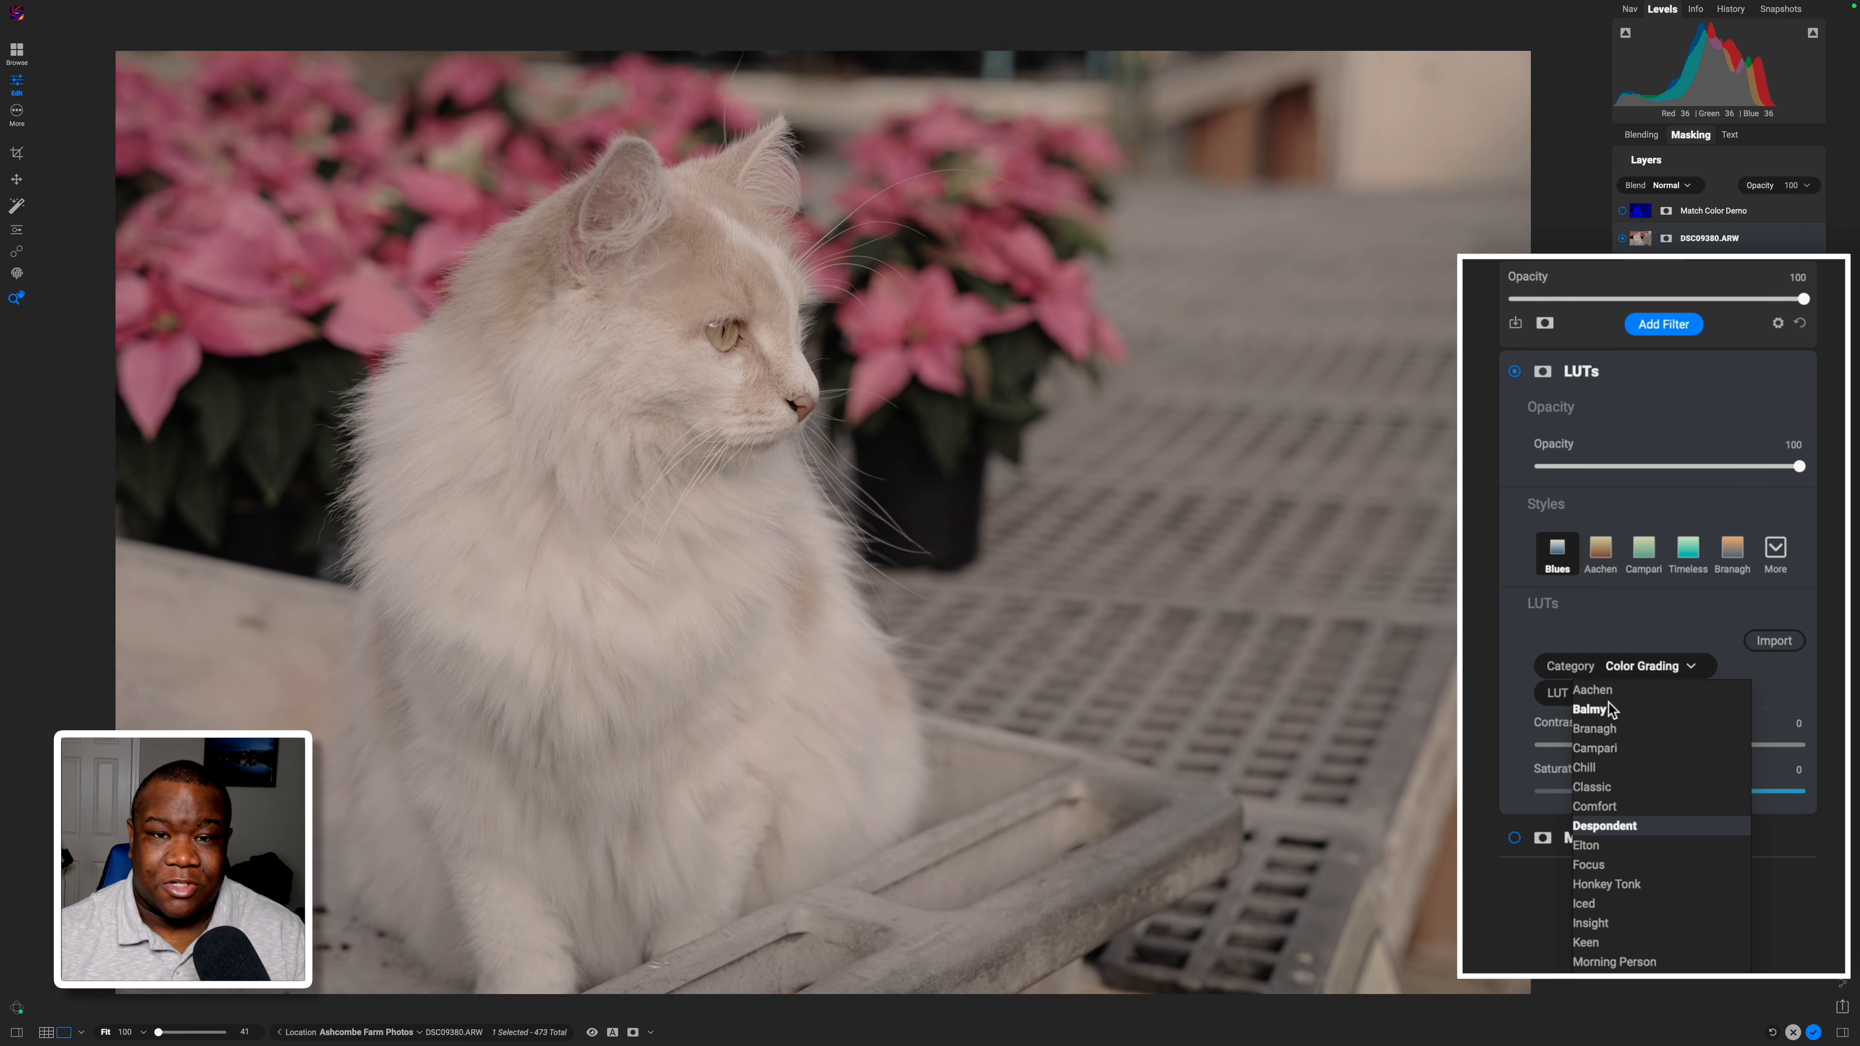
key("Down")
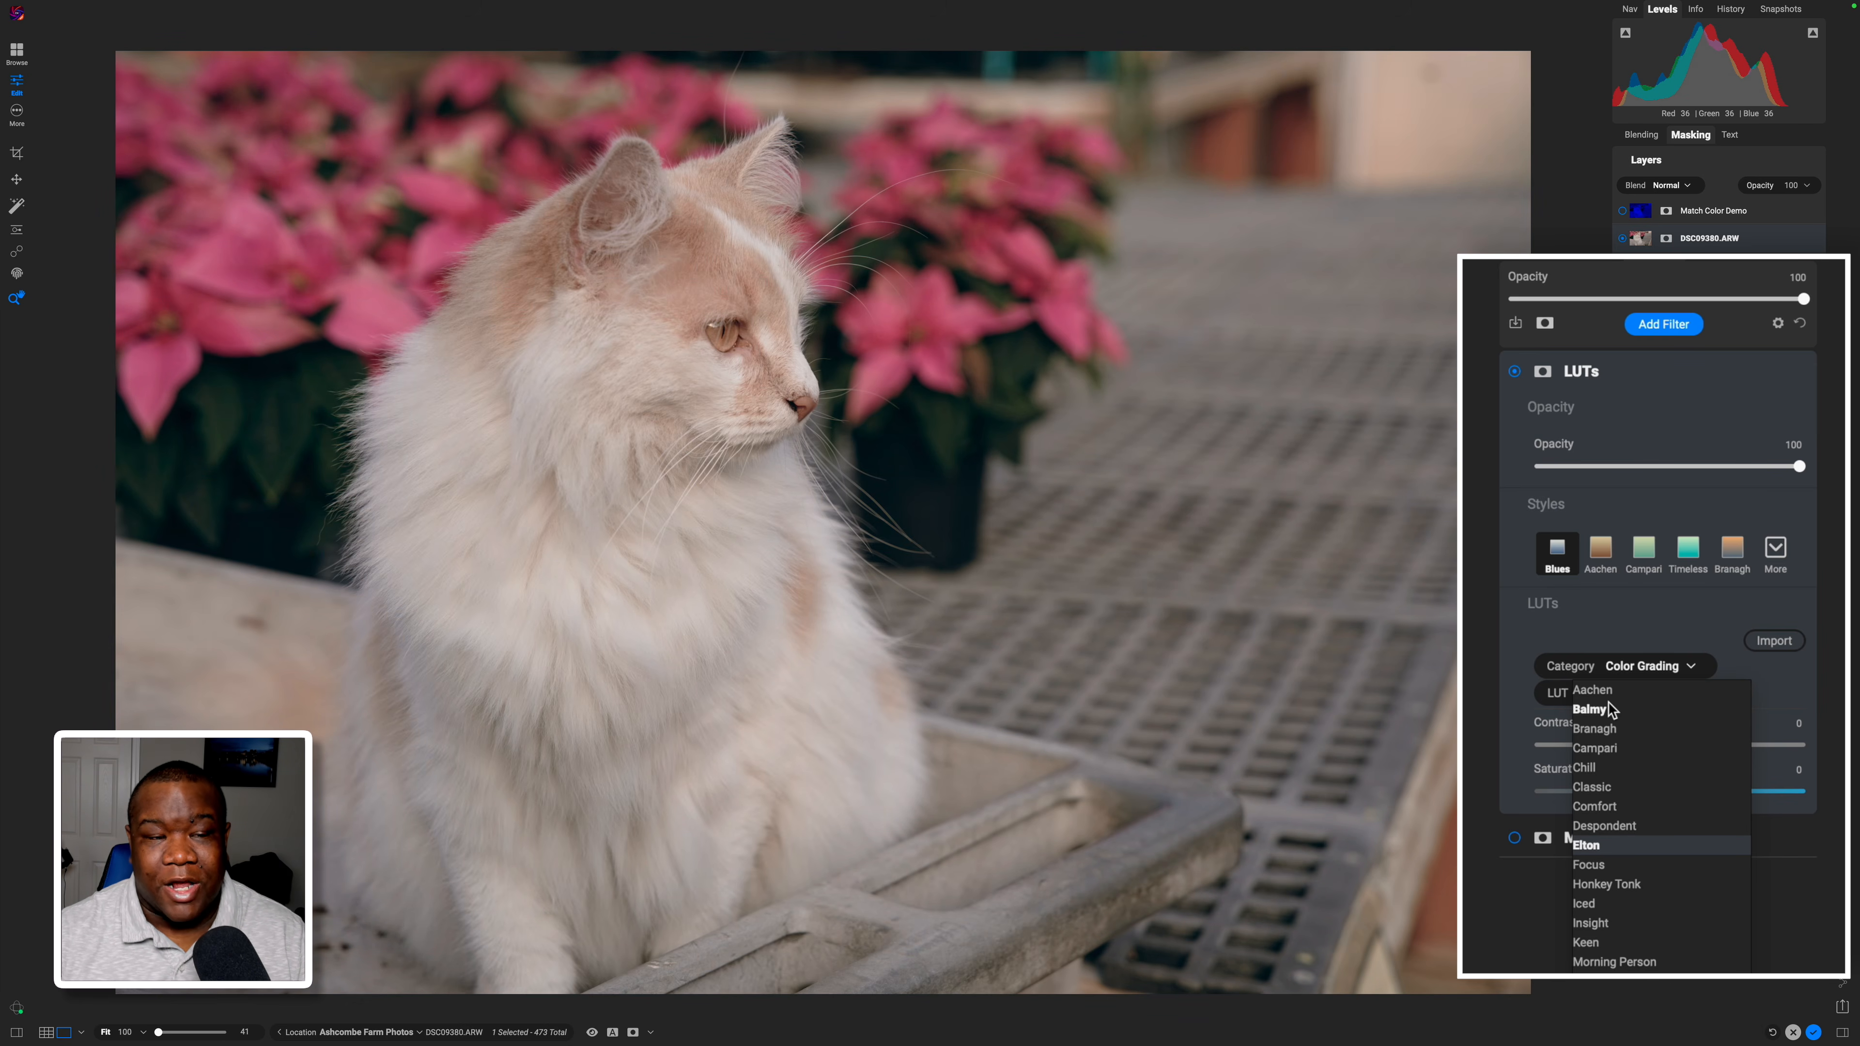
key("Down")
key("Down")
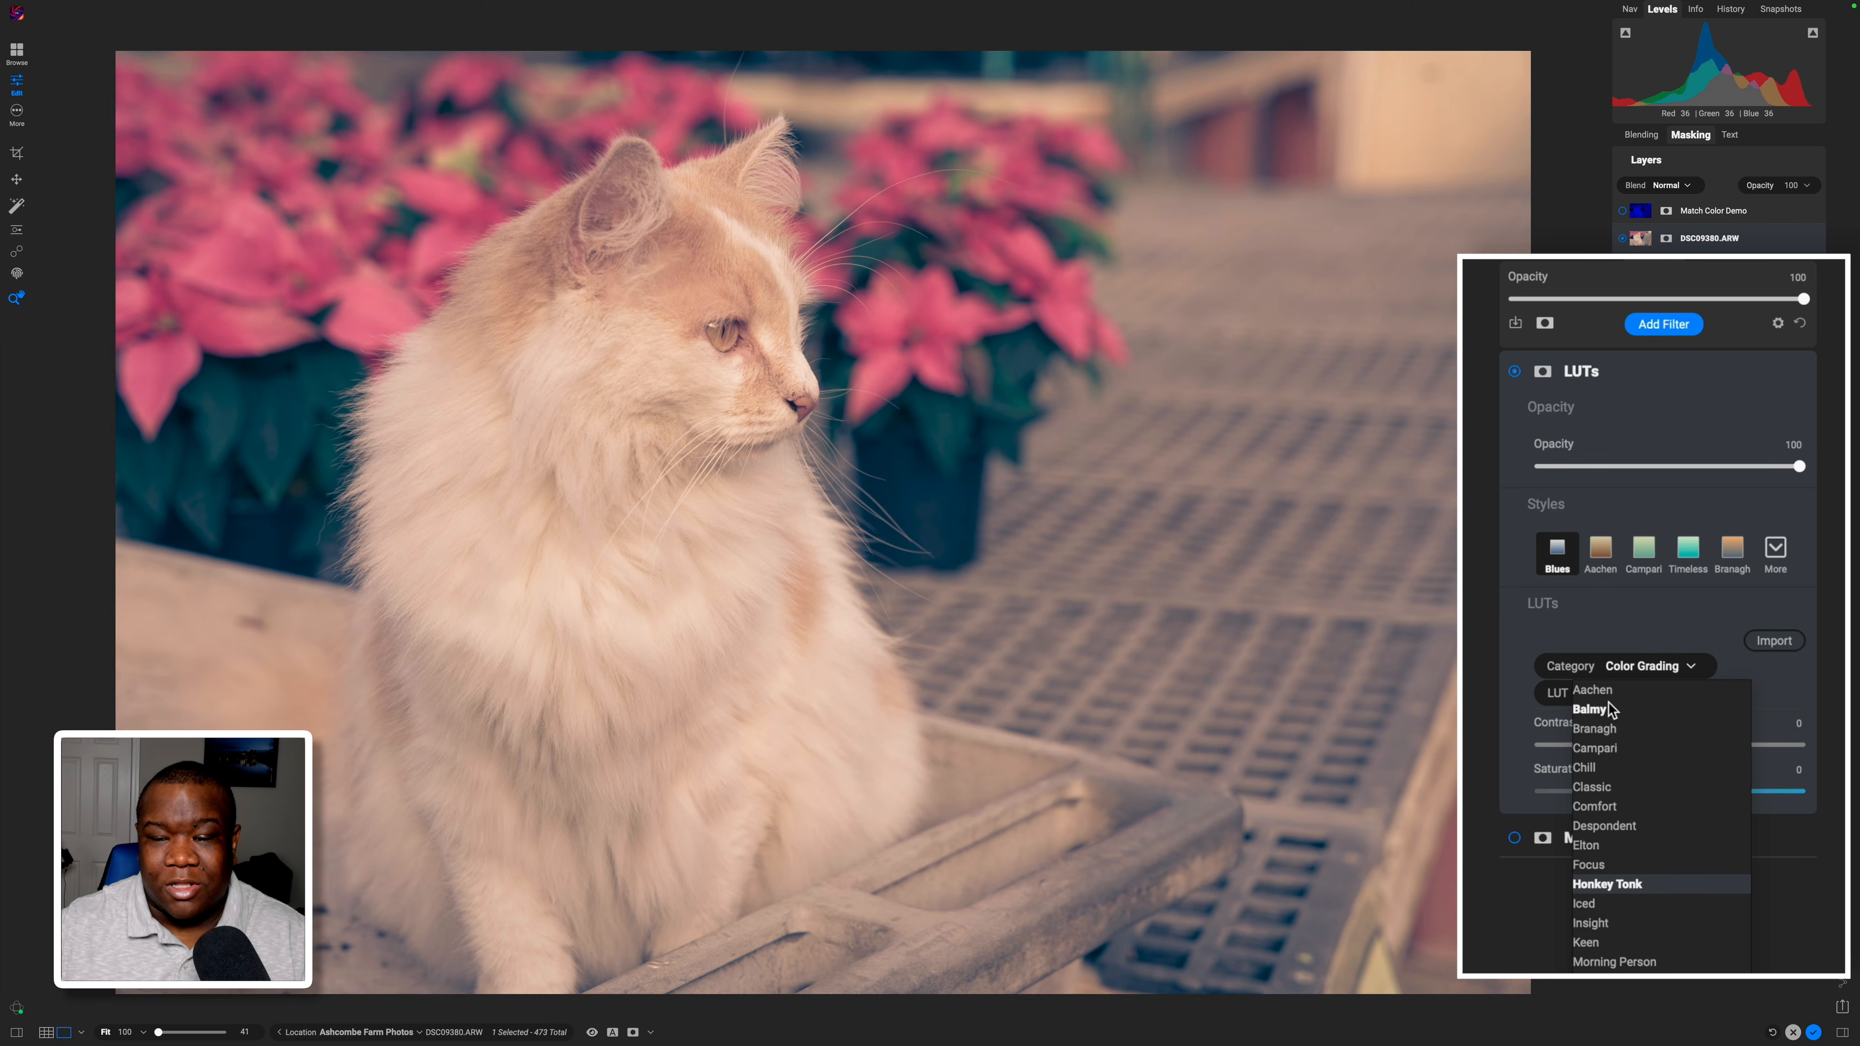
left_click(1614, 617)
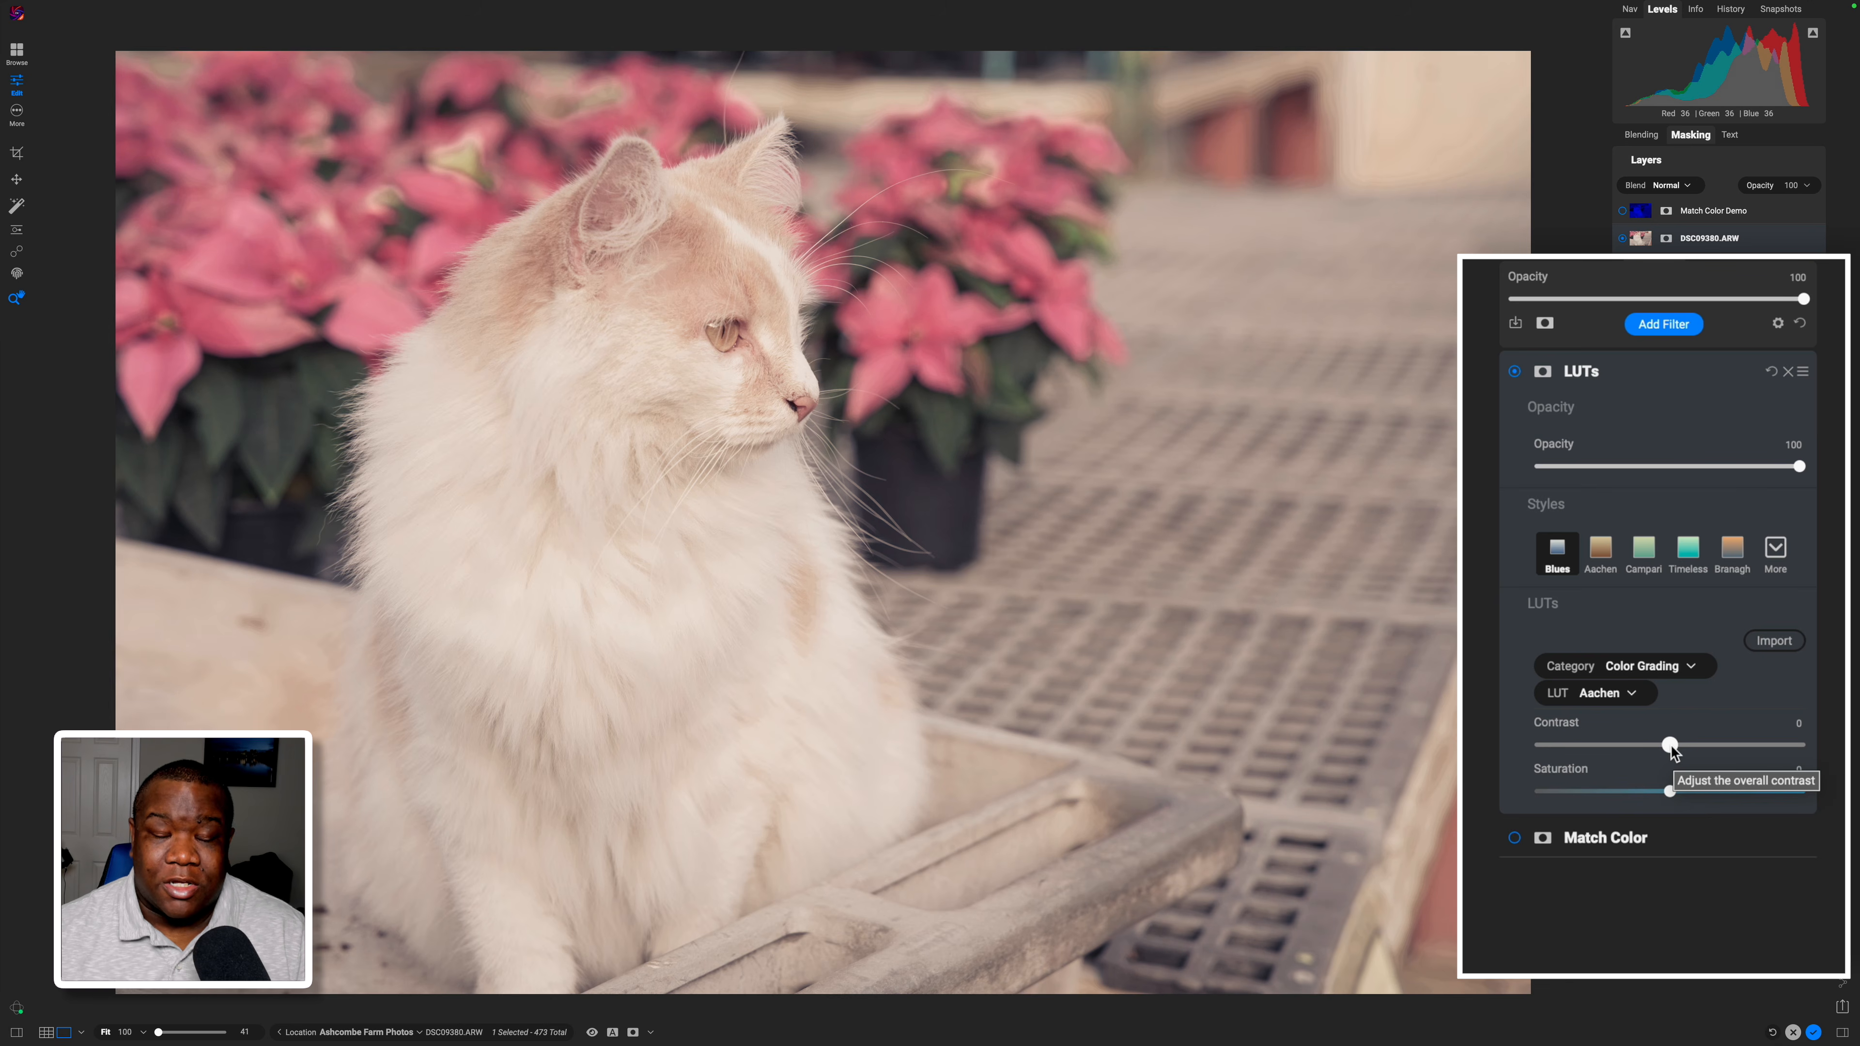
Try a contrast of 44, then switch the LUT to Focus with contrast 5 and saturation 1.
left_click_drag(1671, 746, 1764, 740)
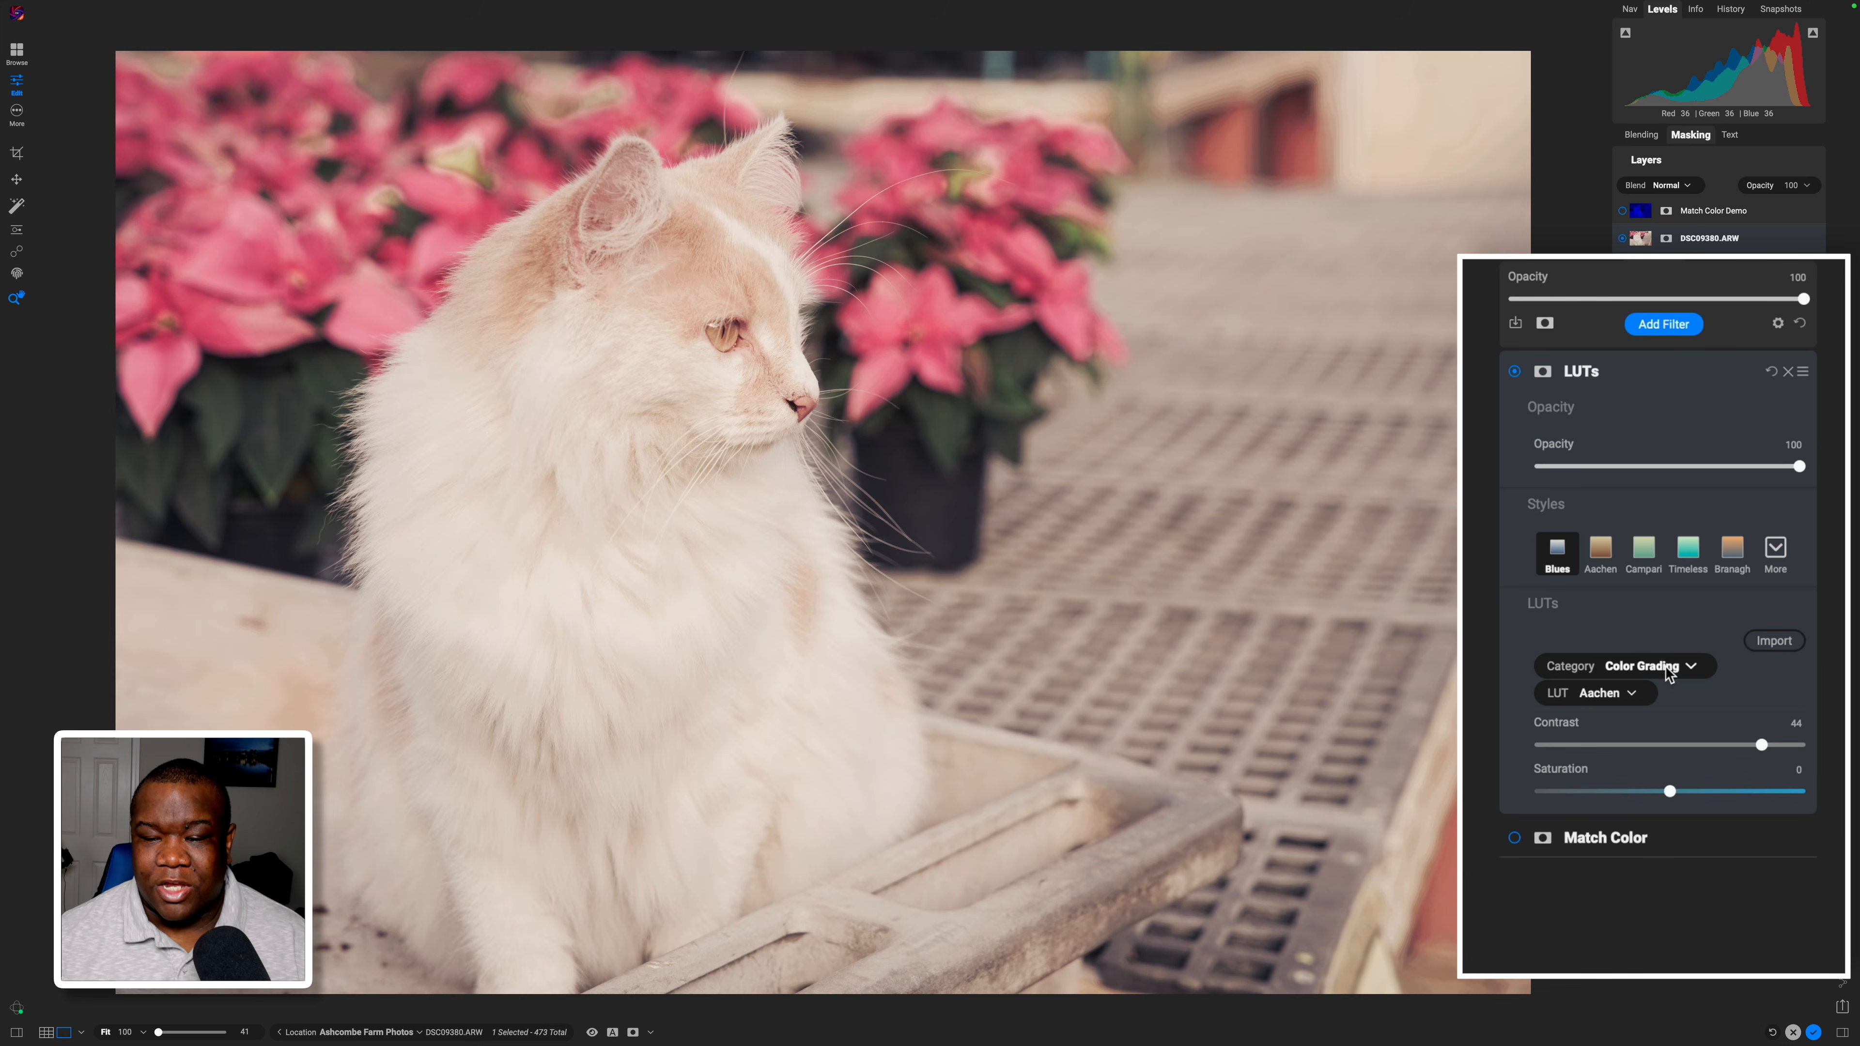
left_click(1615, 692)
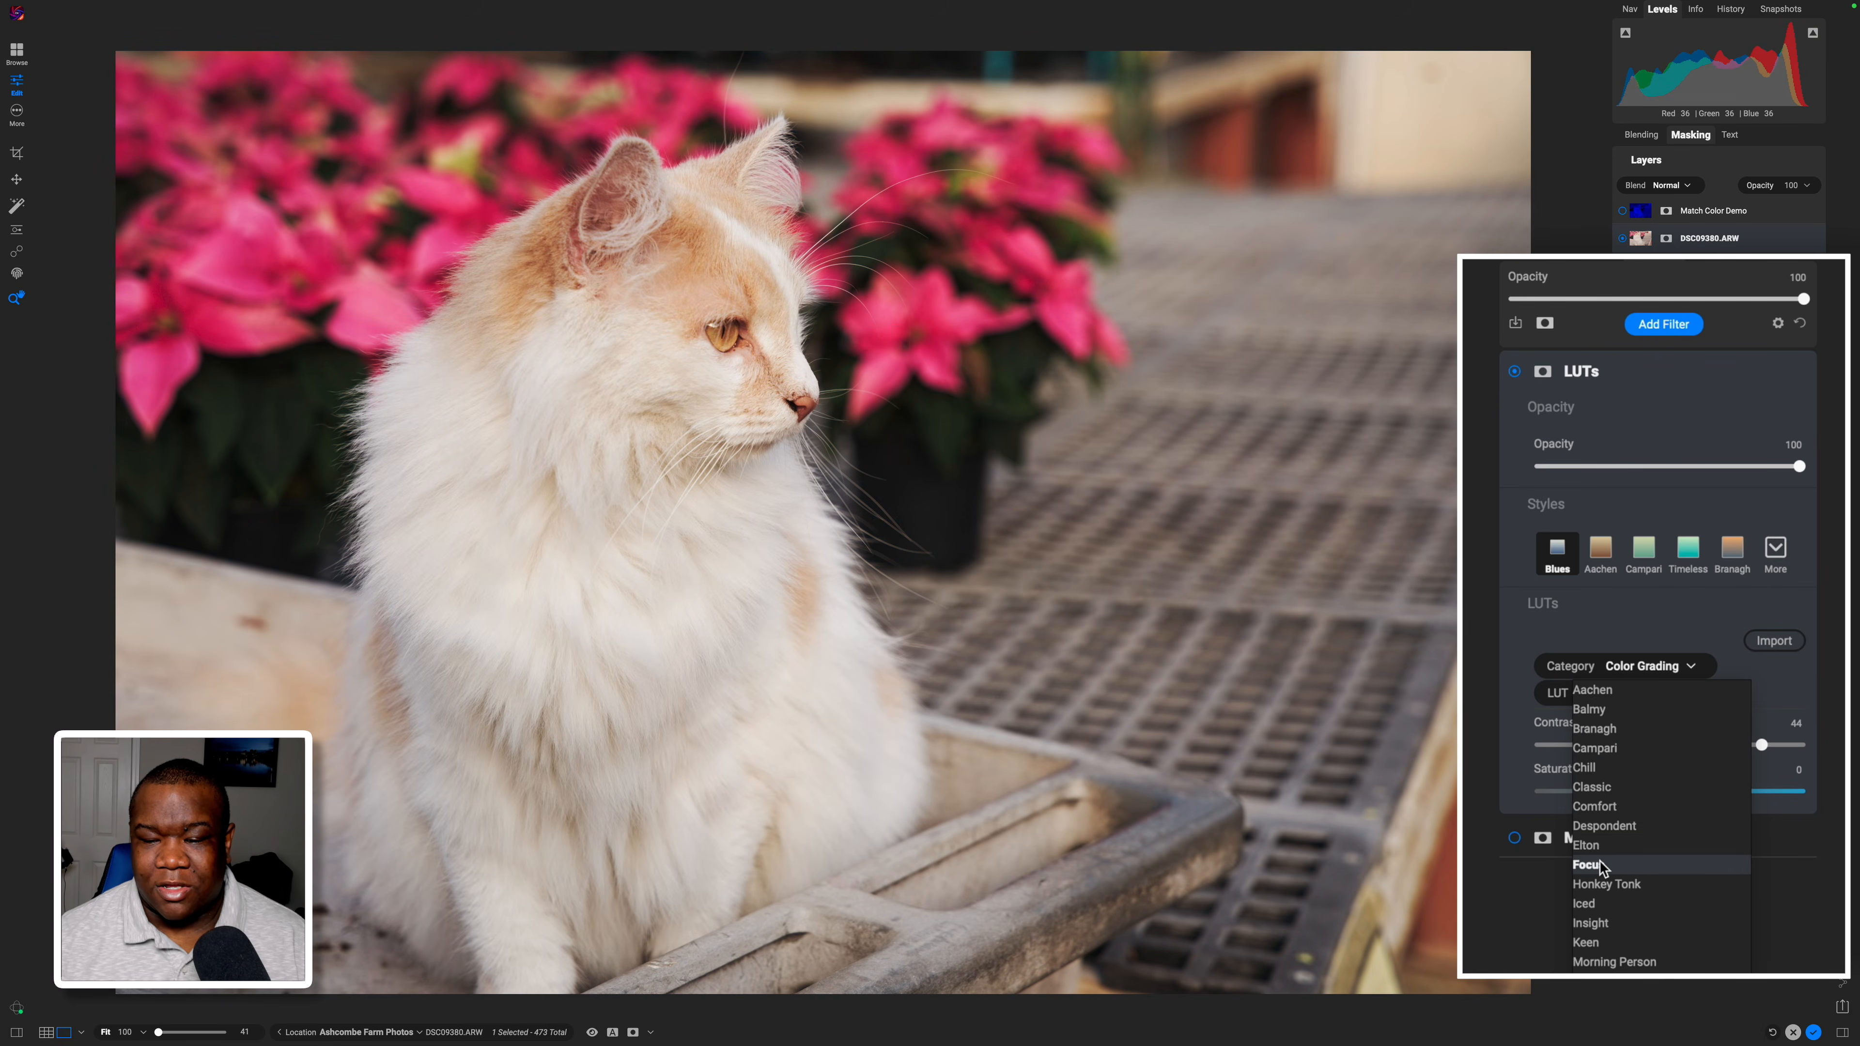
left_click(1600, 861)
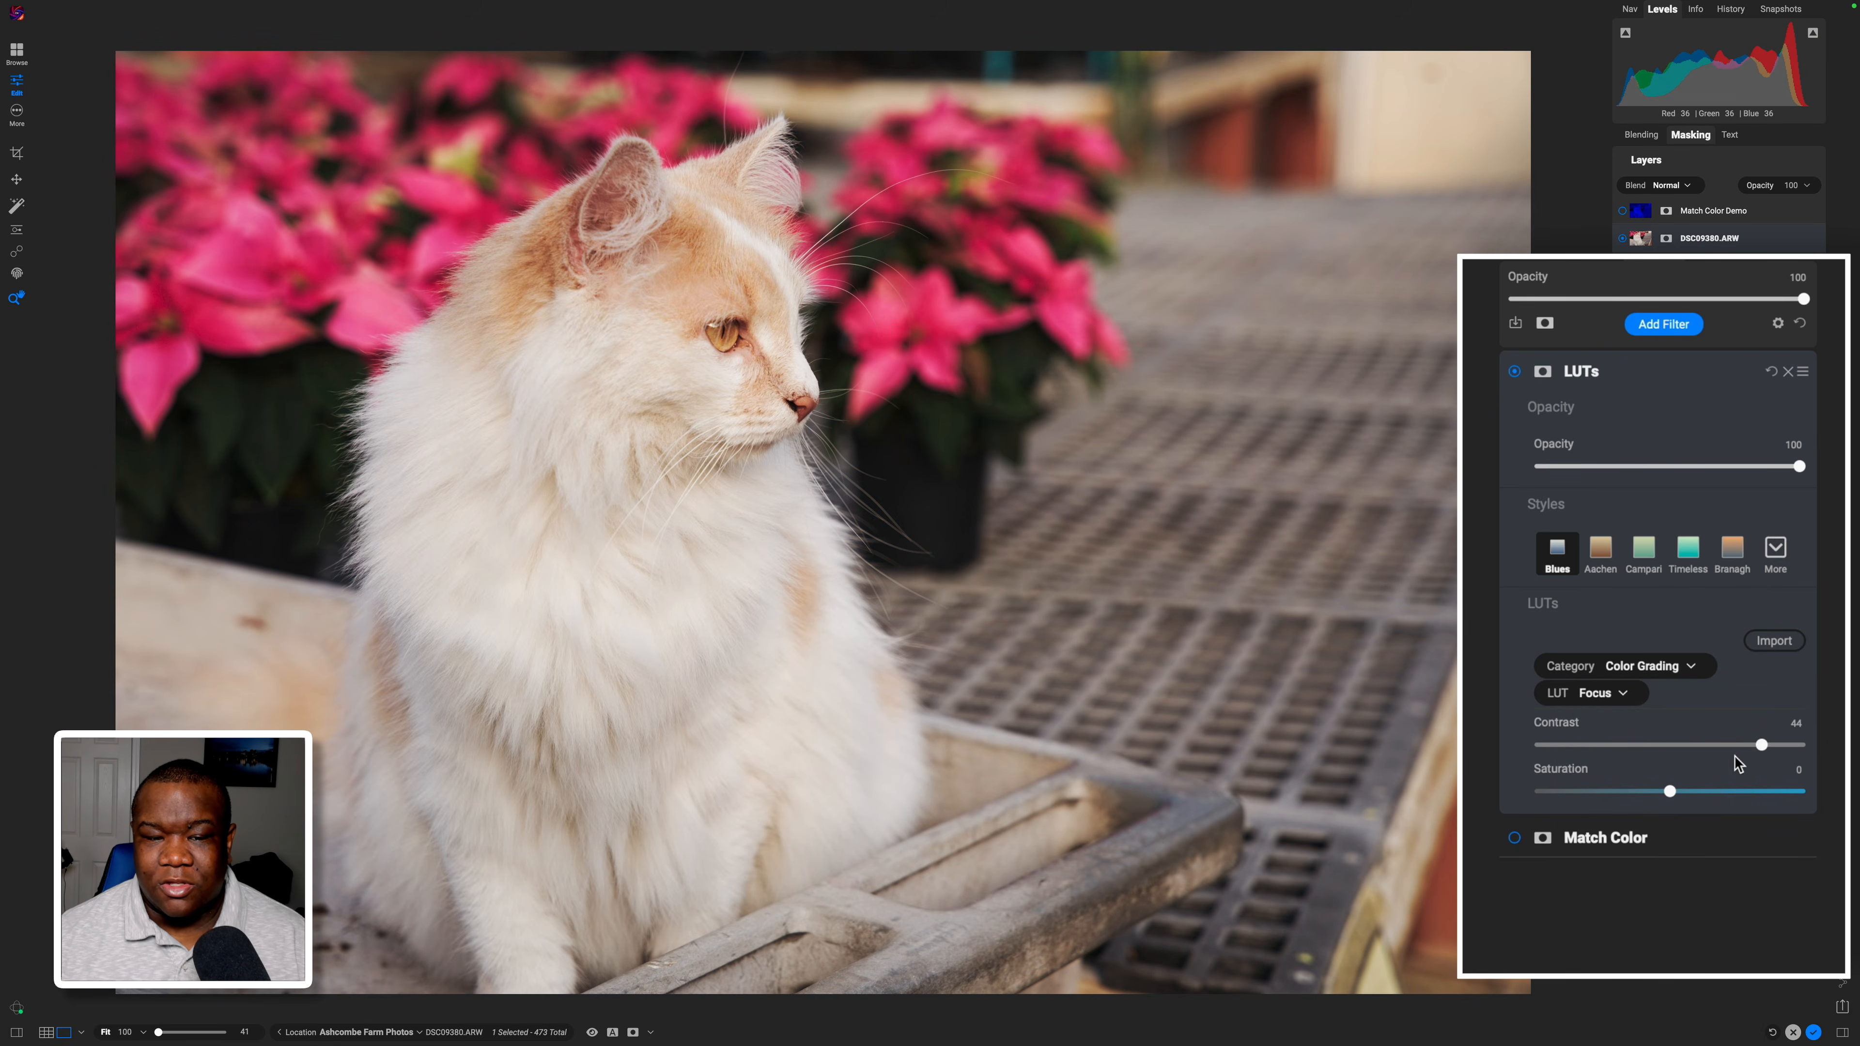
left_click_drag(1759, 746, 1673, 796)
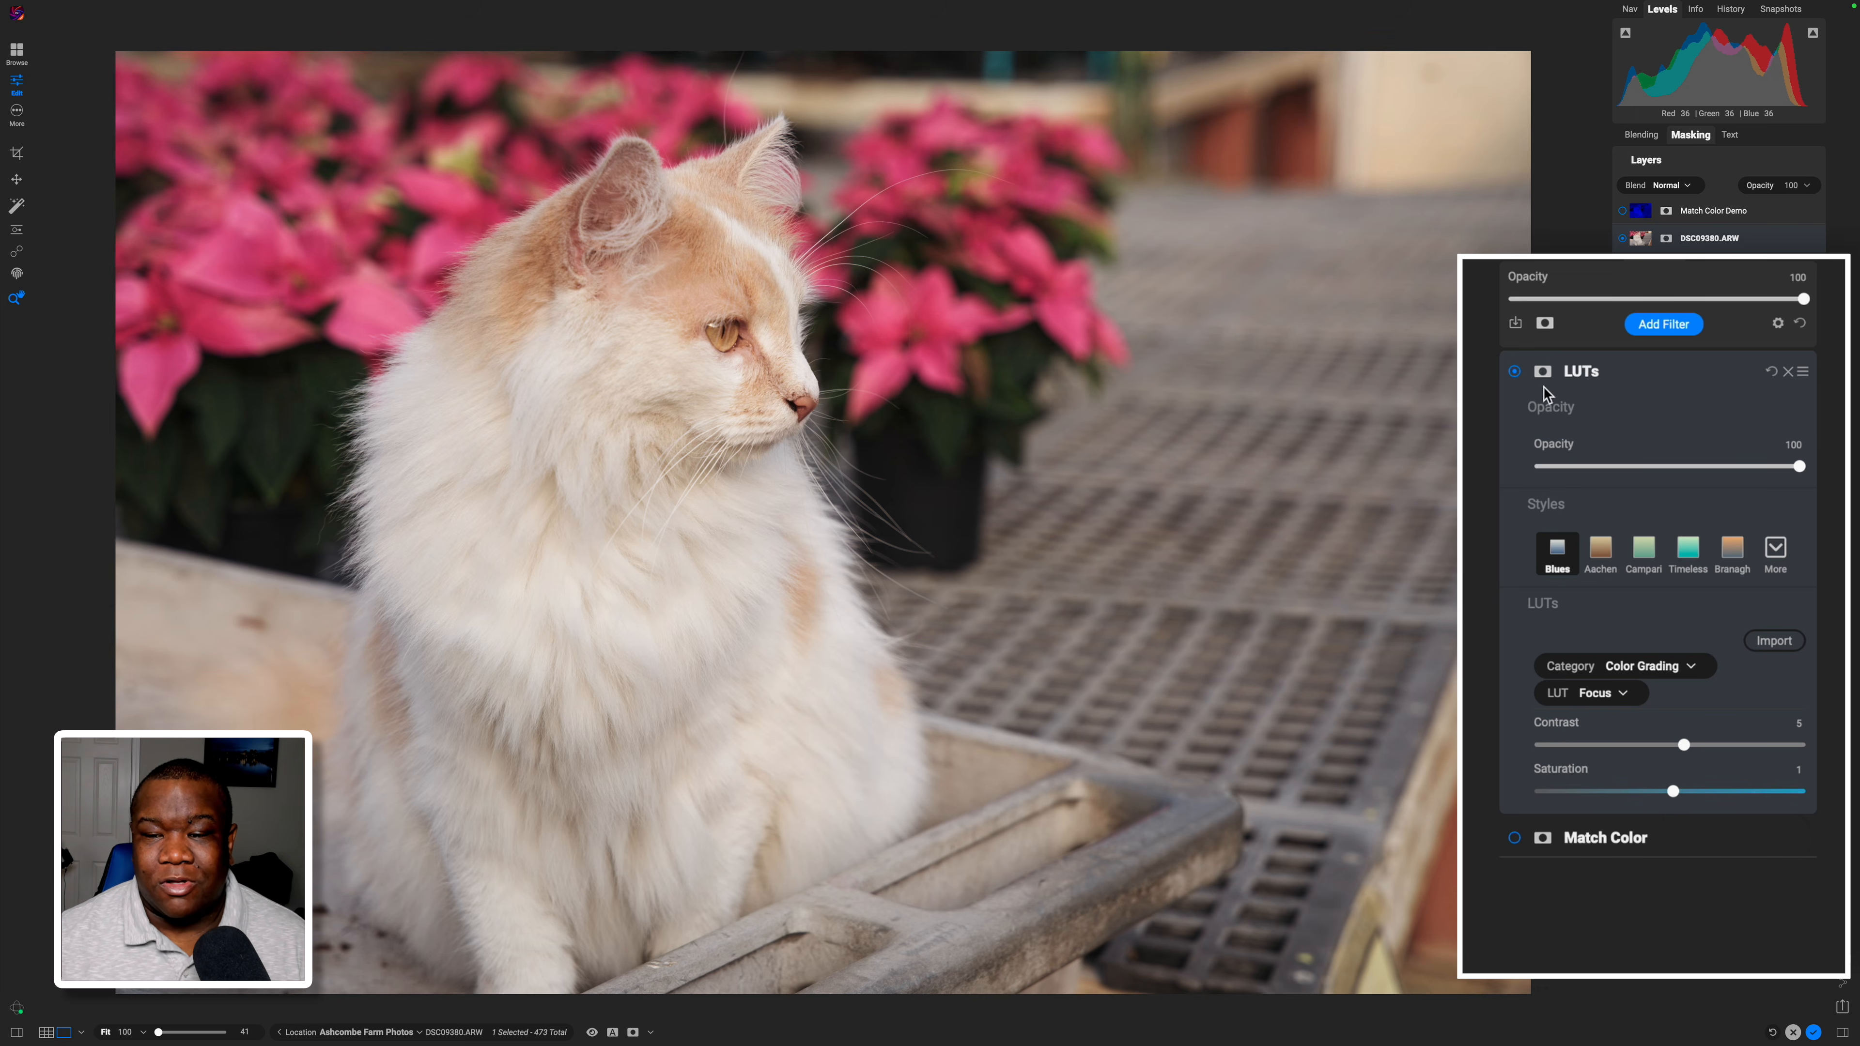
Disable and collapse the LUTs filter, and enable the Match Color filter instead.
left_click(1514, 372)
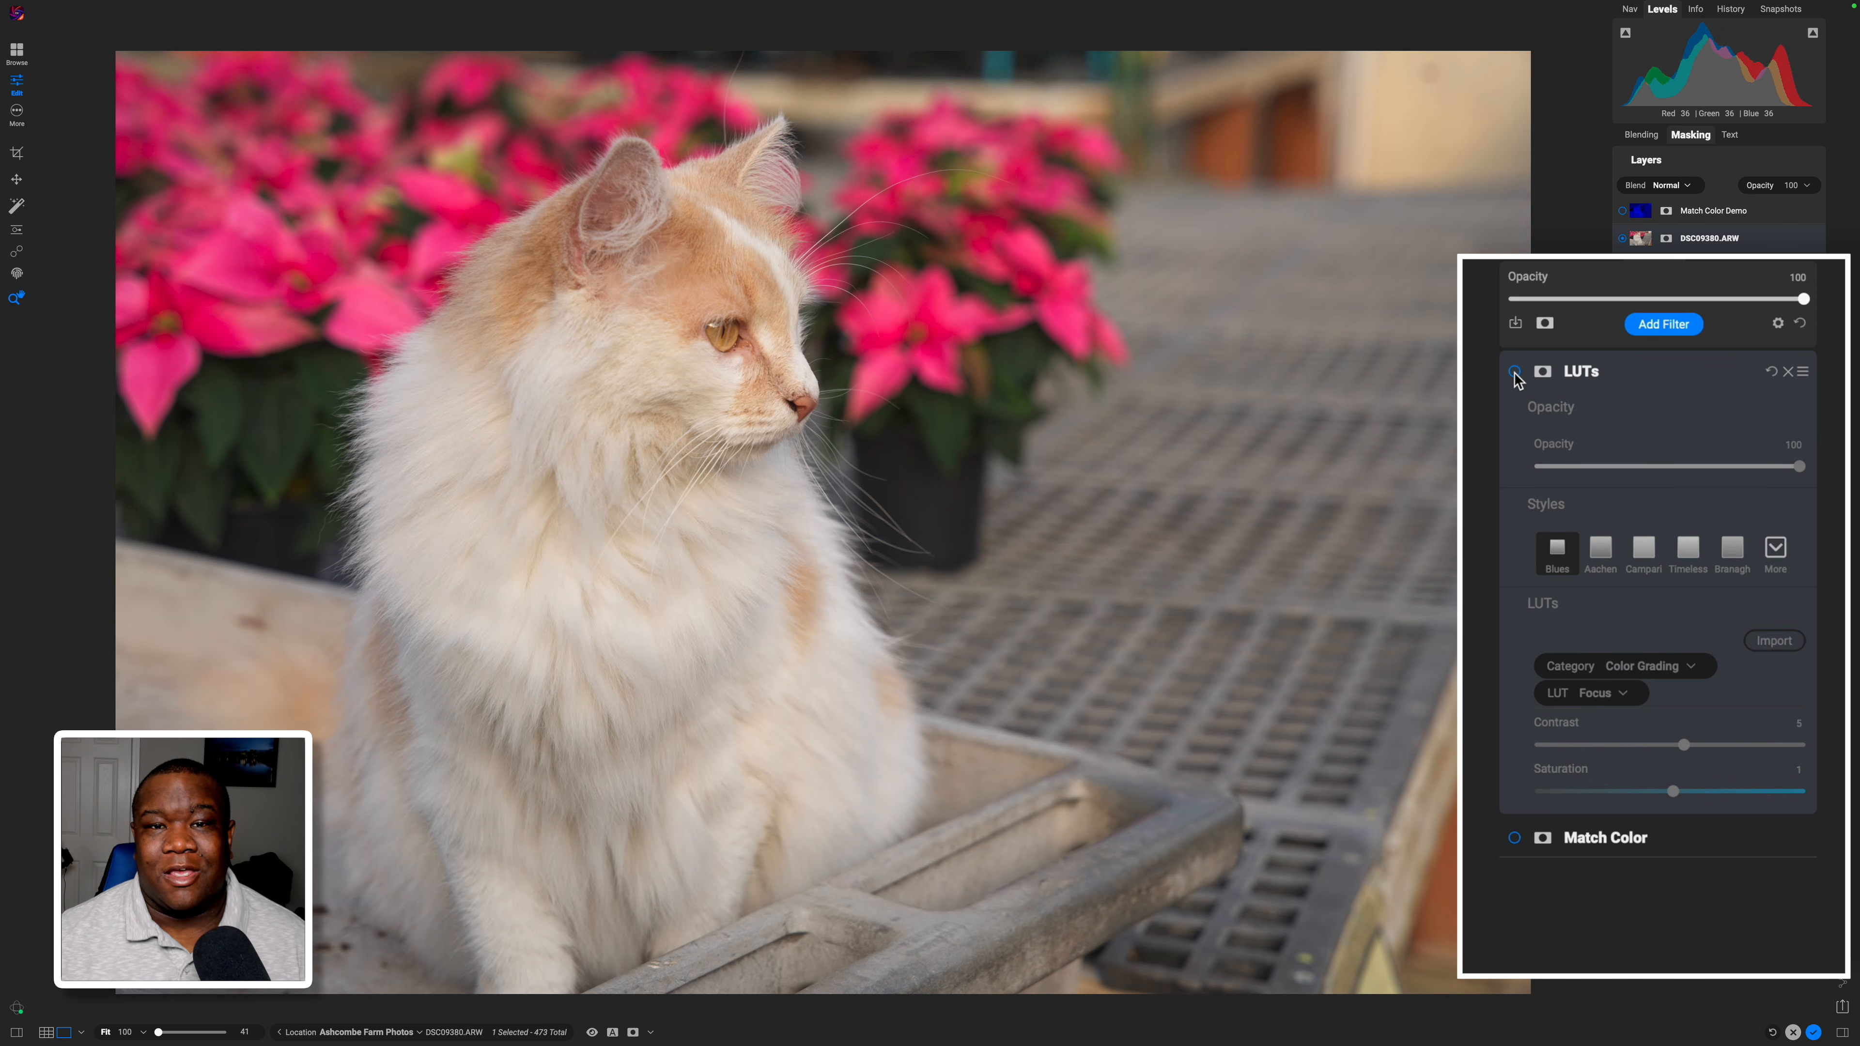
left_click(1614, 372)
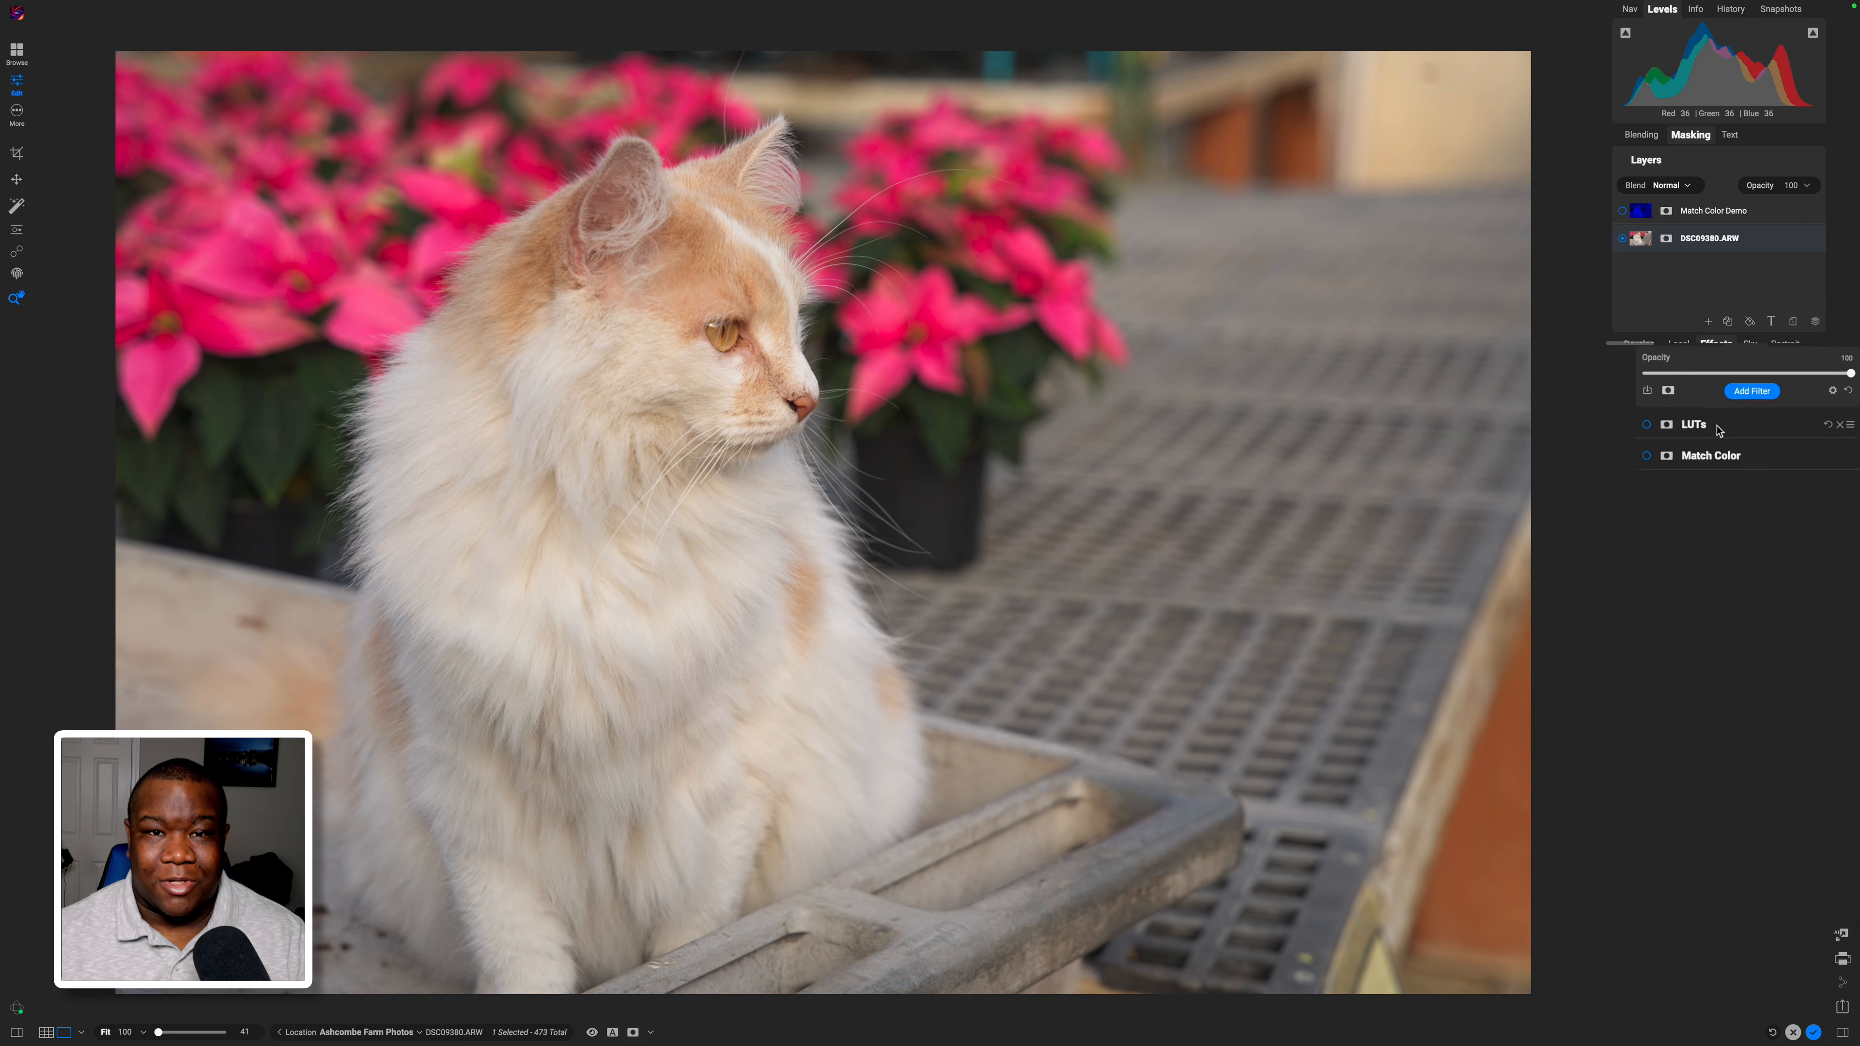
left_click(1685, 457)
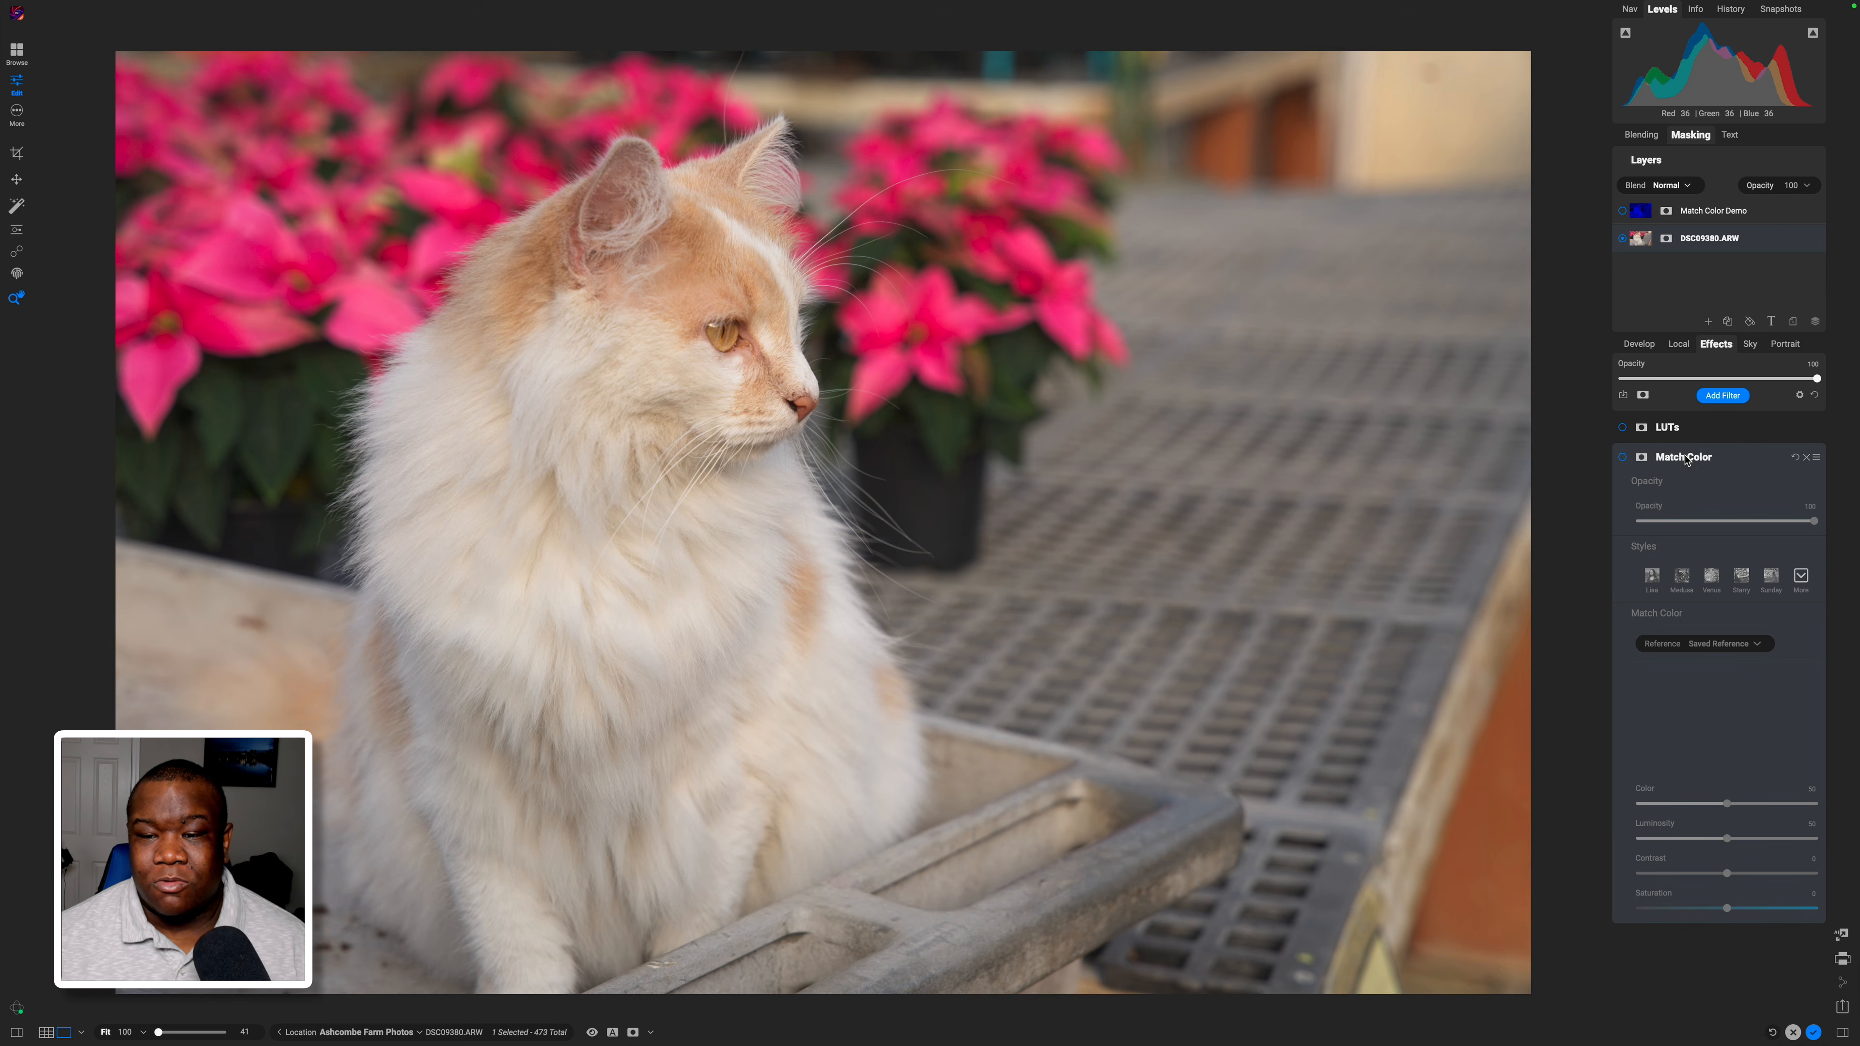
left_click(1622, 458)
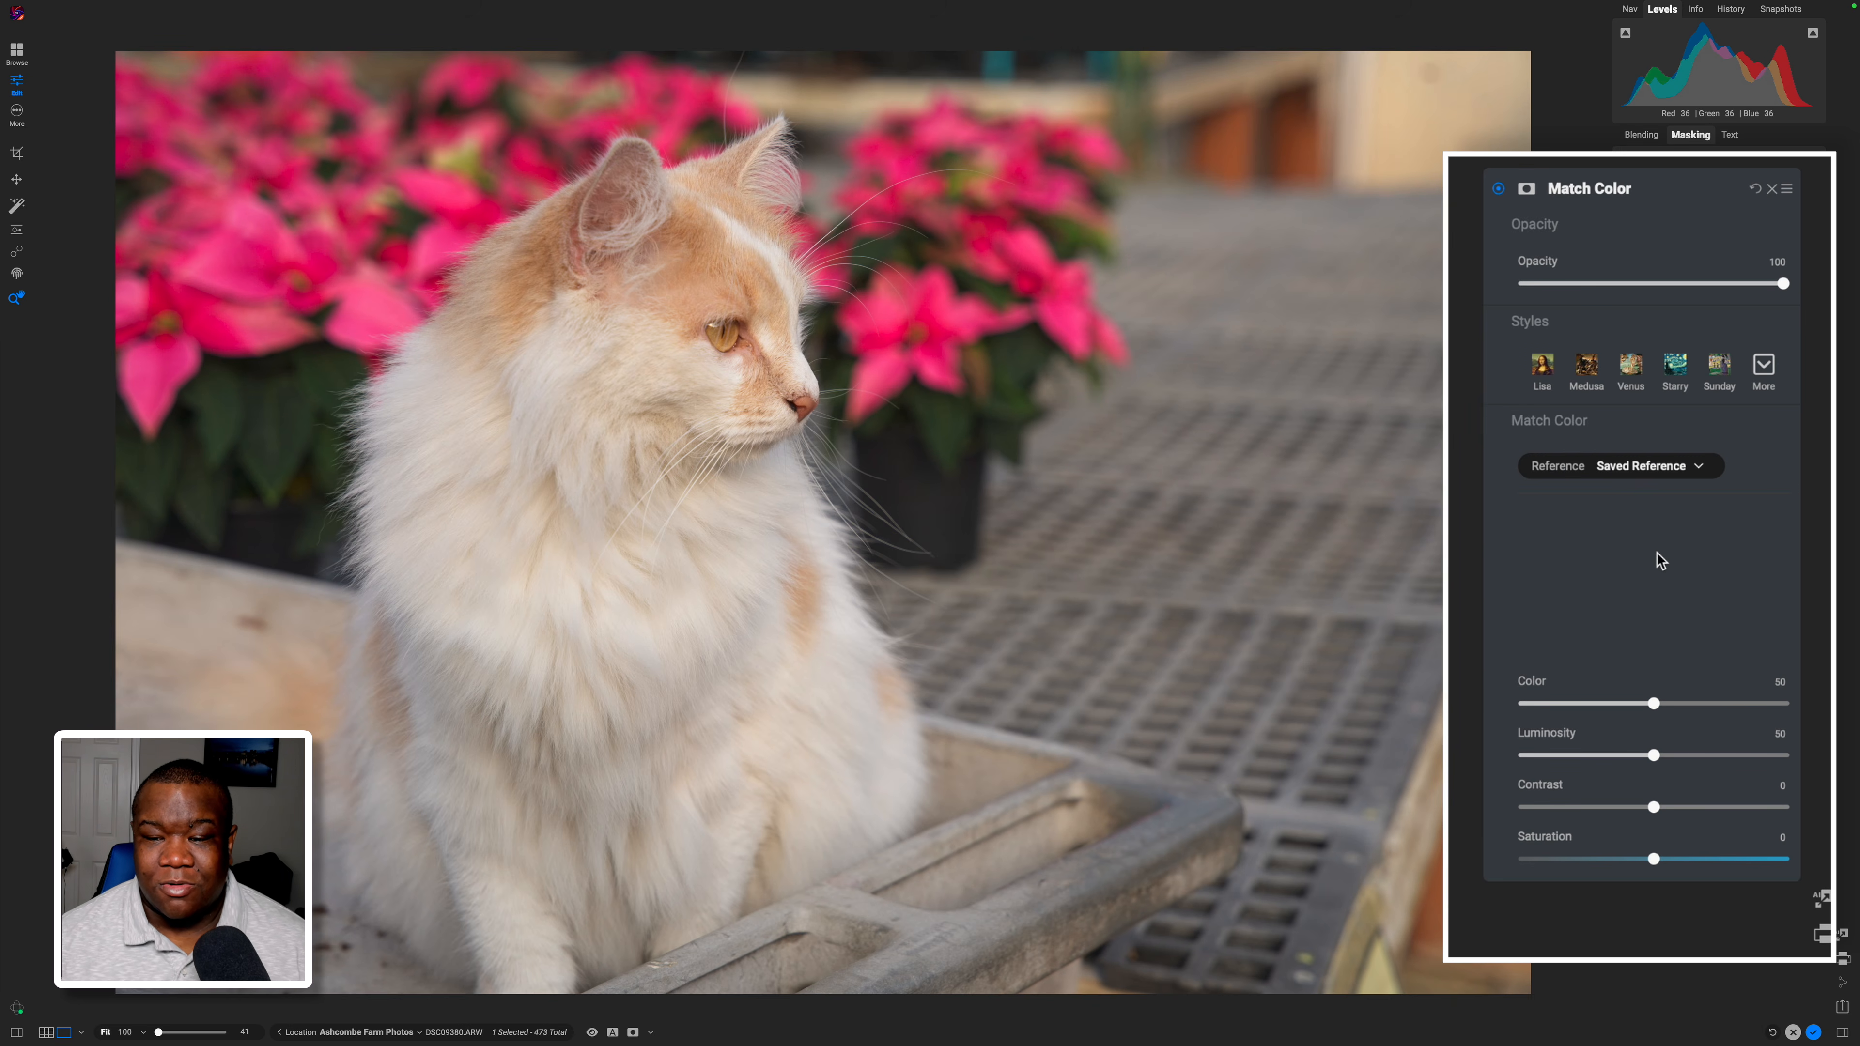
Apply the Medusa style with a color amount of 47 and compare the photo with and without Match Color.
left_click(1589, 369)
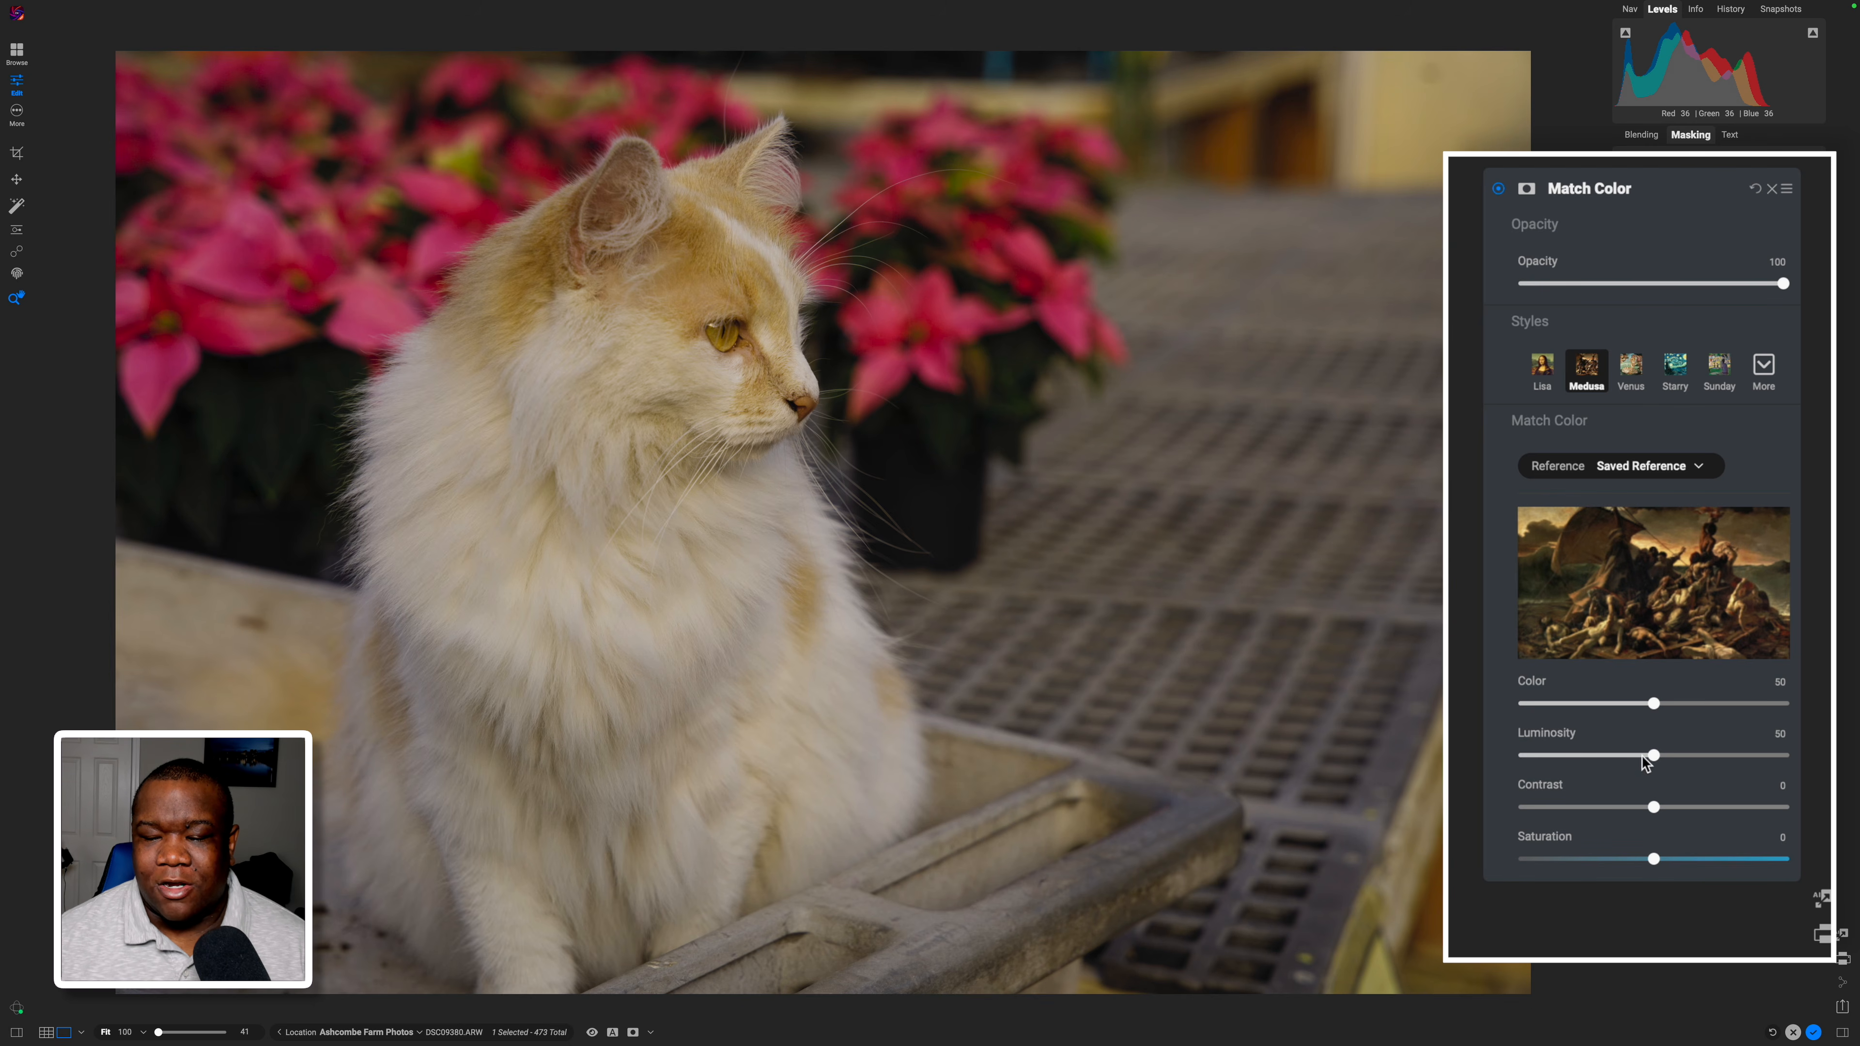
mouse_move(1654, 703)
left_mouse_down()
mouse_move(1752, 705)
mouse_move(1546, 707)
mouse_move(1645, 710)
left_mouse_up()
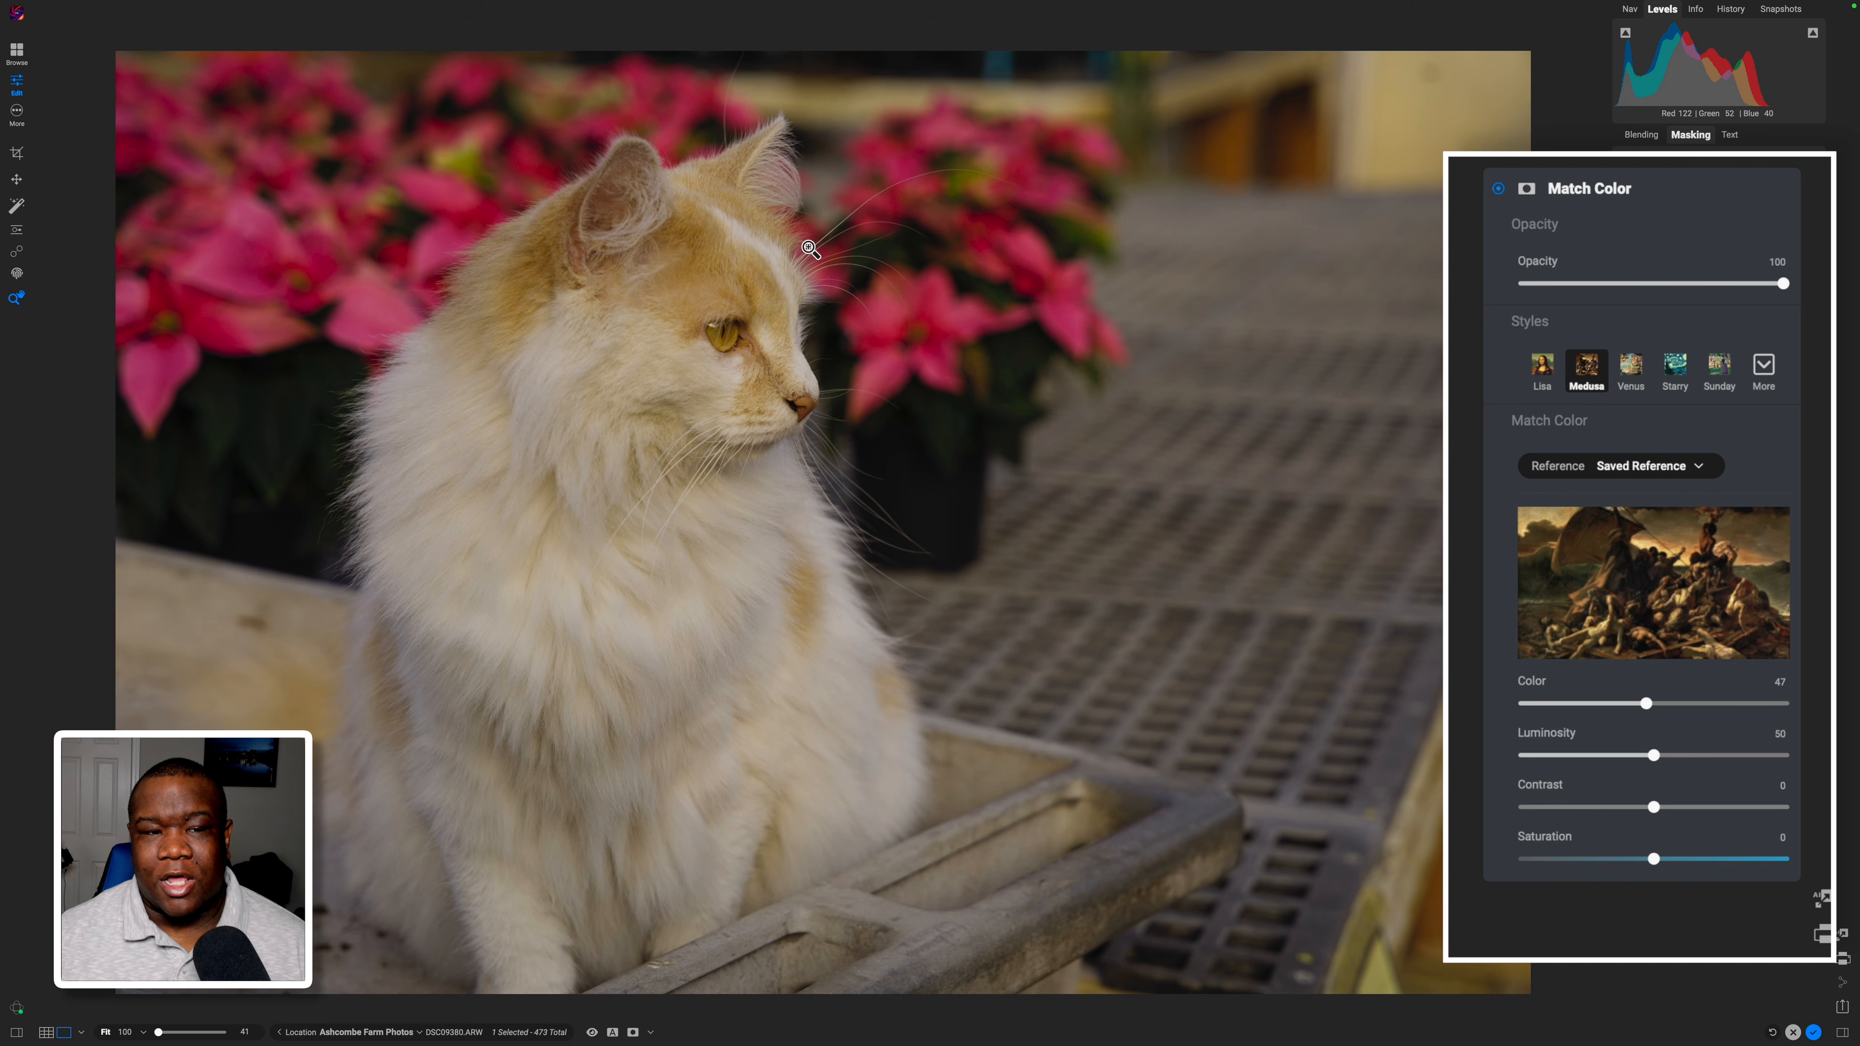
left_click(1498, 189)
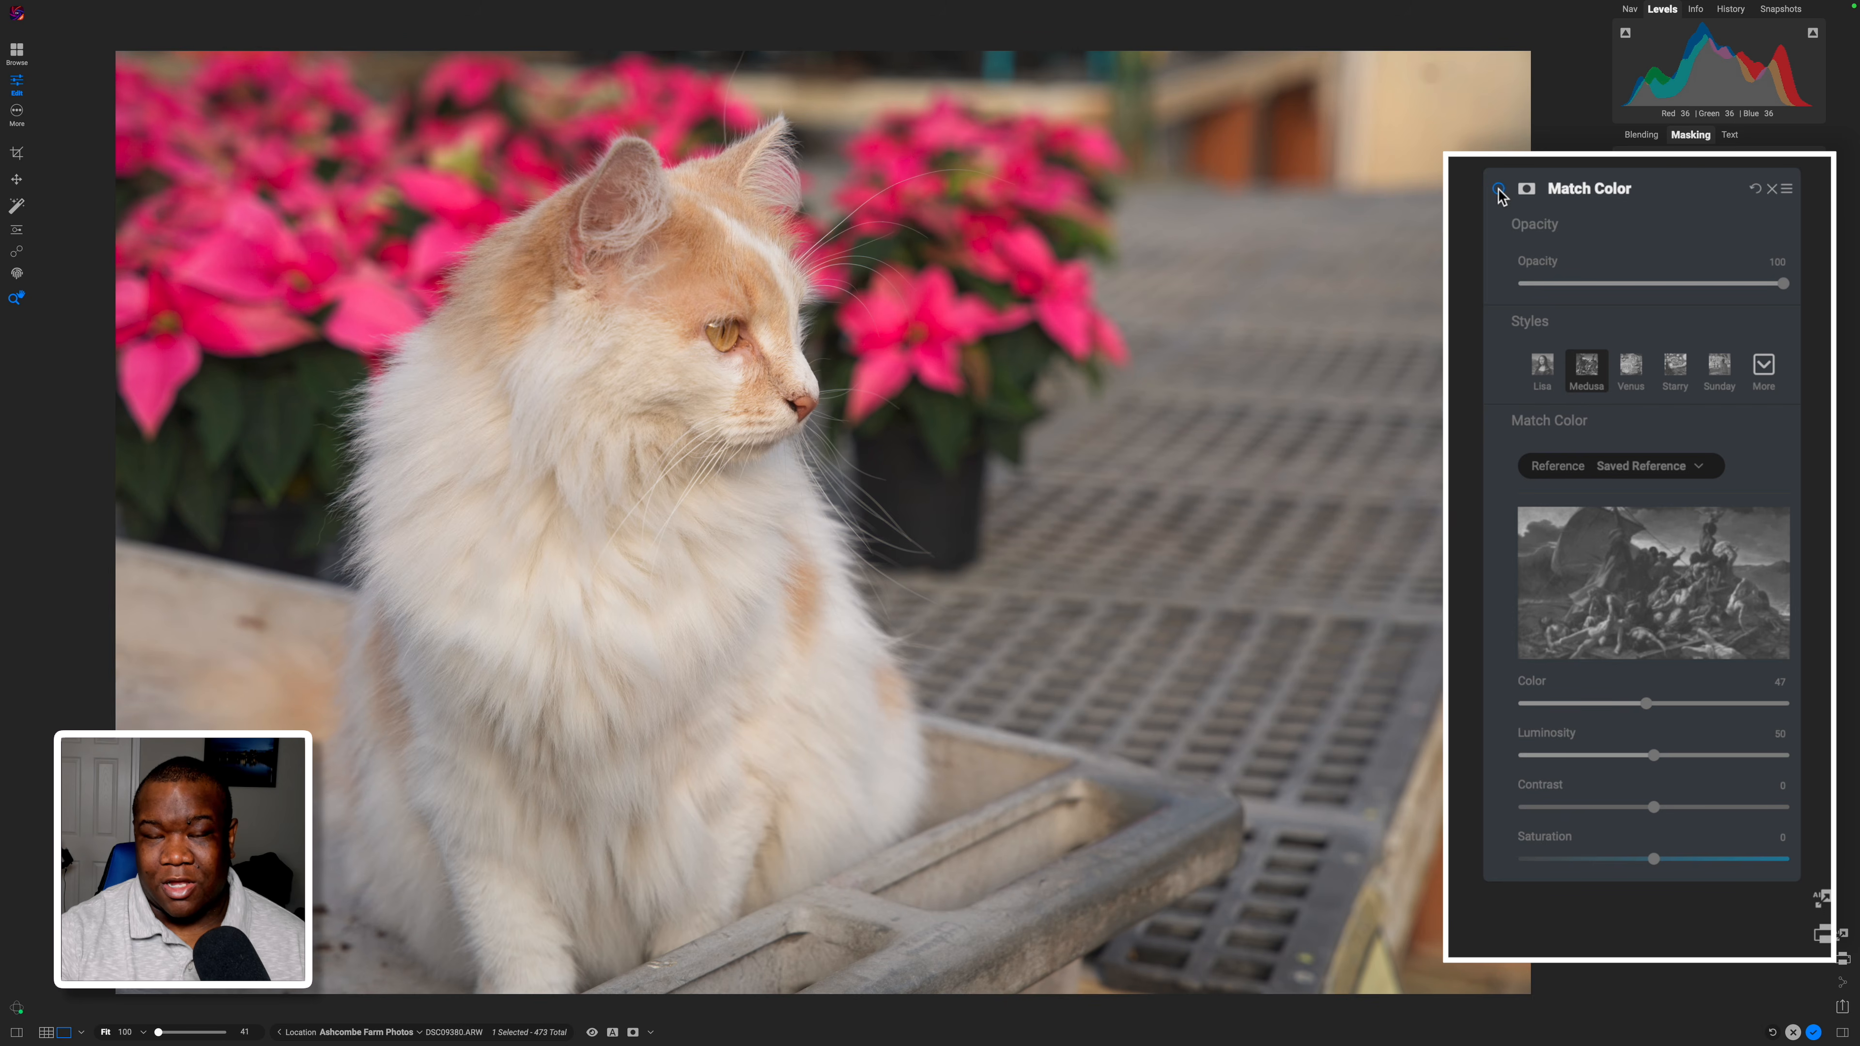
left_click(1498, 189)
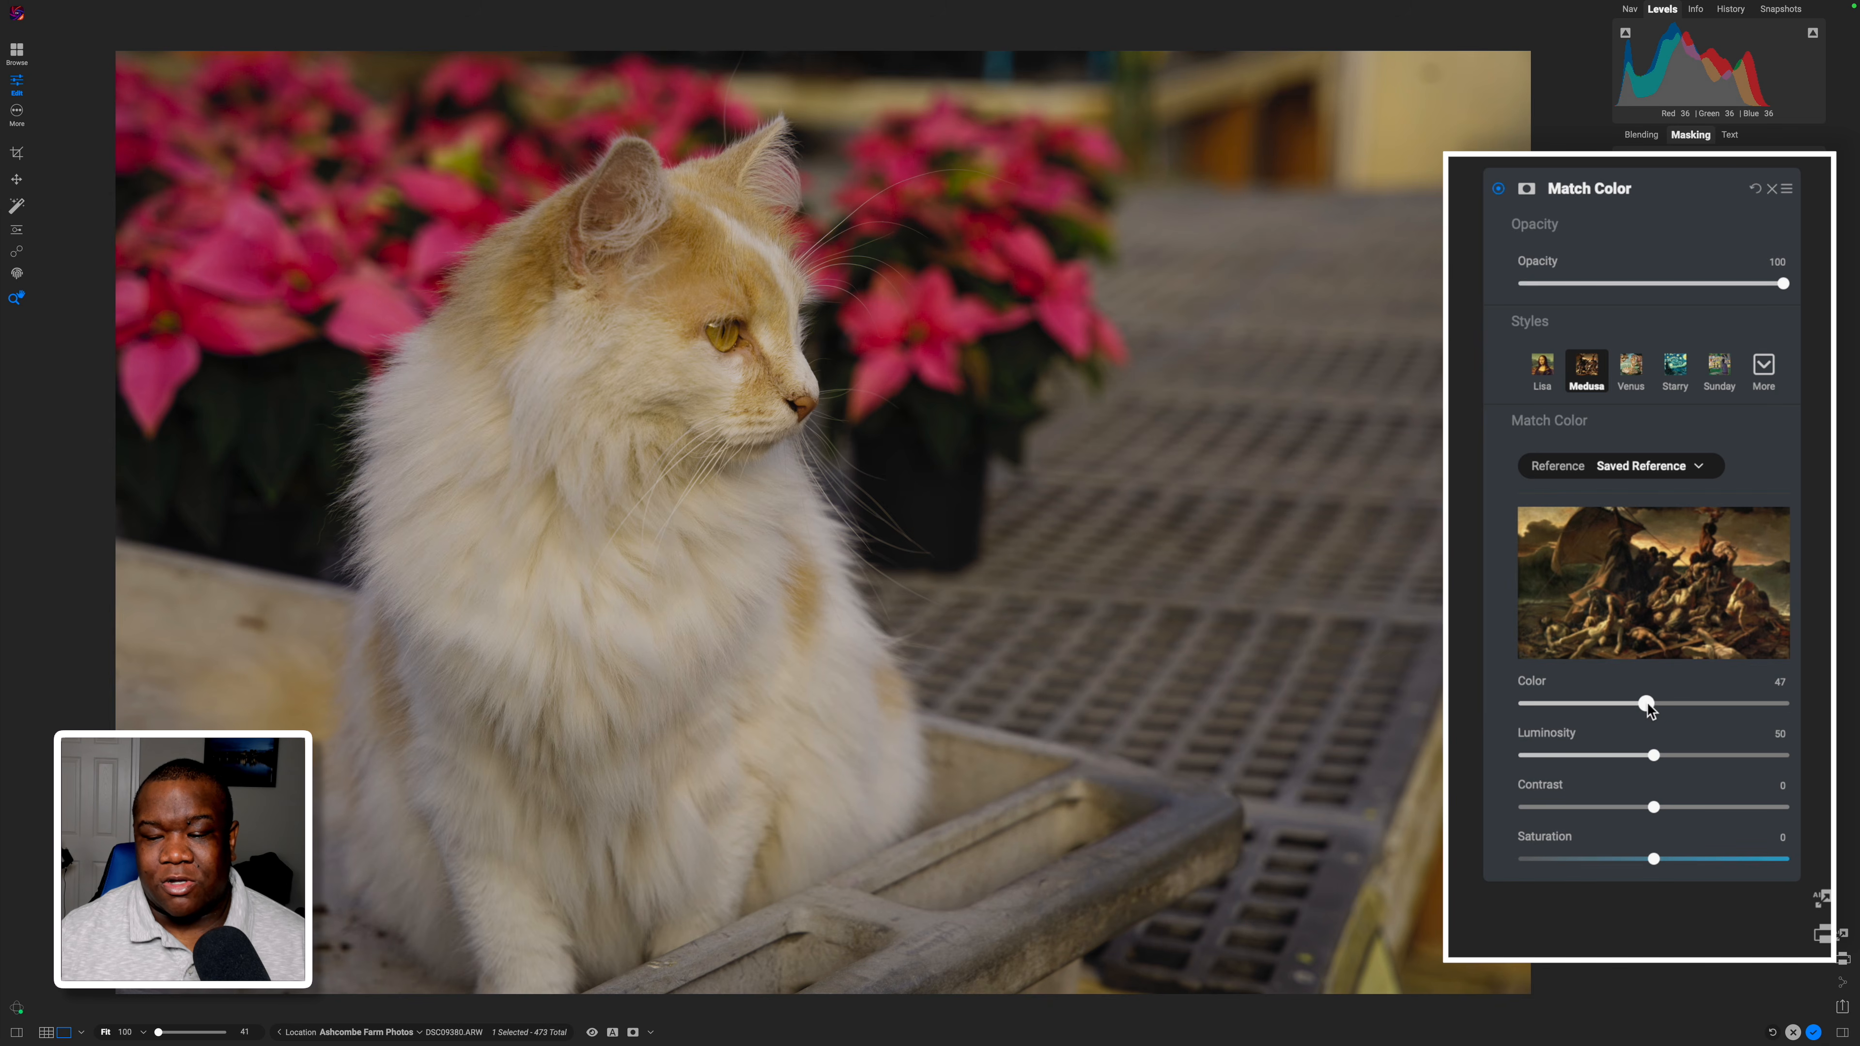
Try the Match Color filter's color amount at 0 and 100, and restore its default of 50.
left_click_drag(1648, 705, 1501, 707)
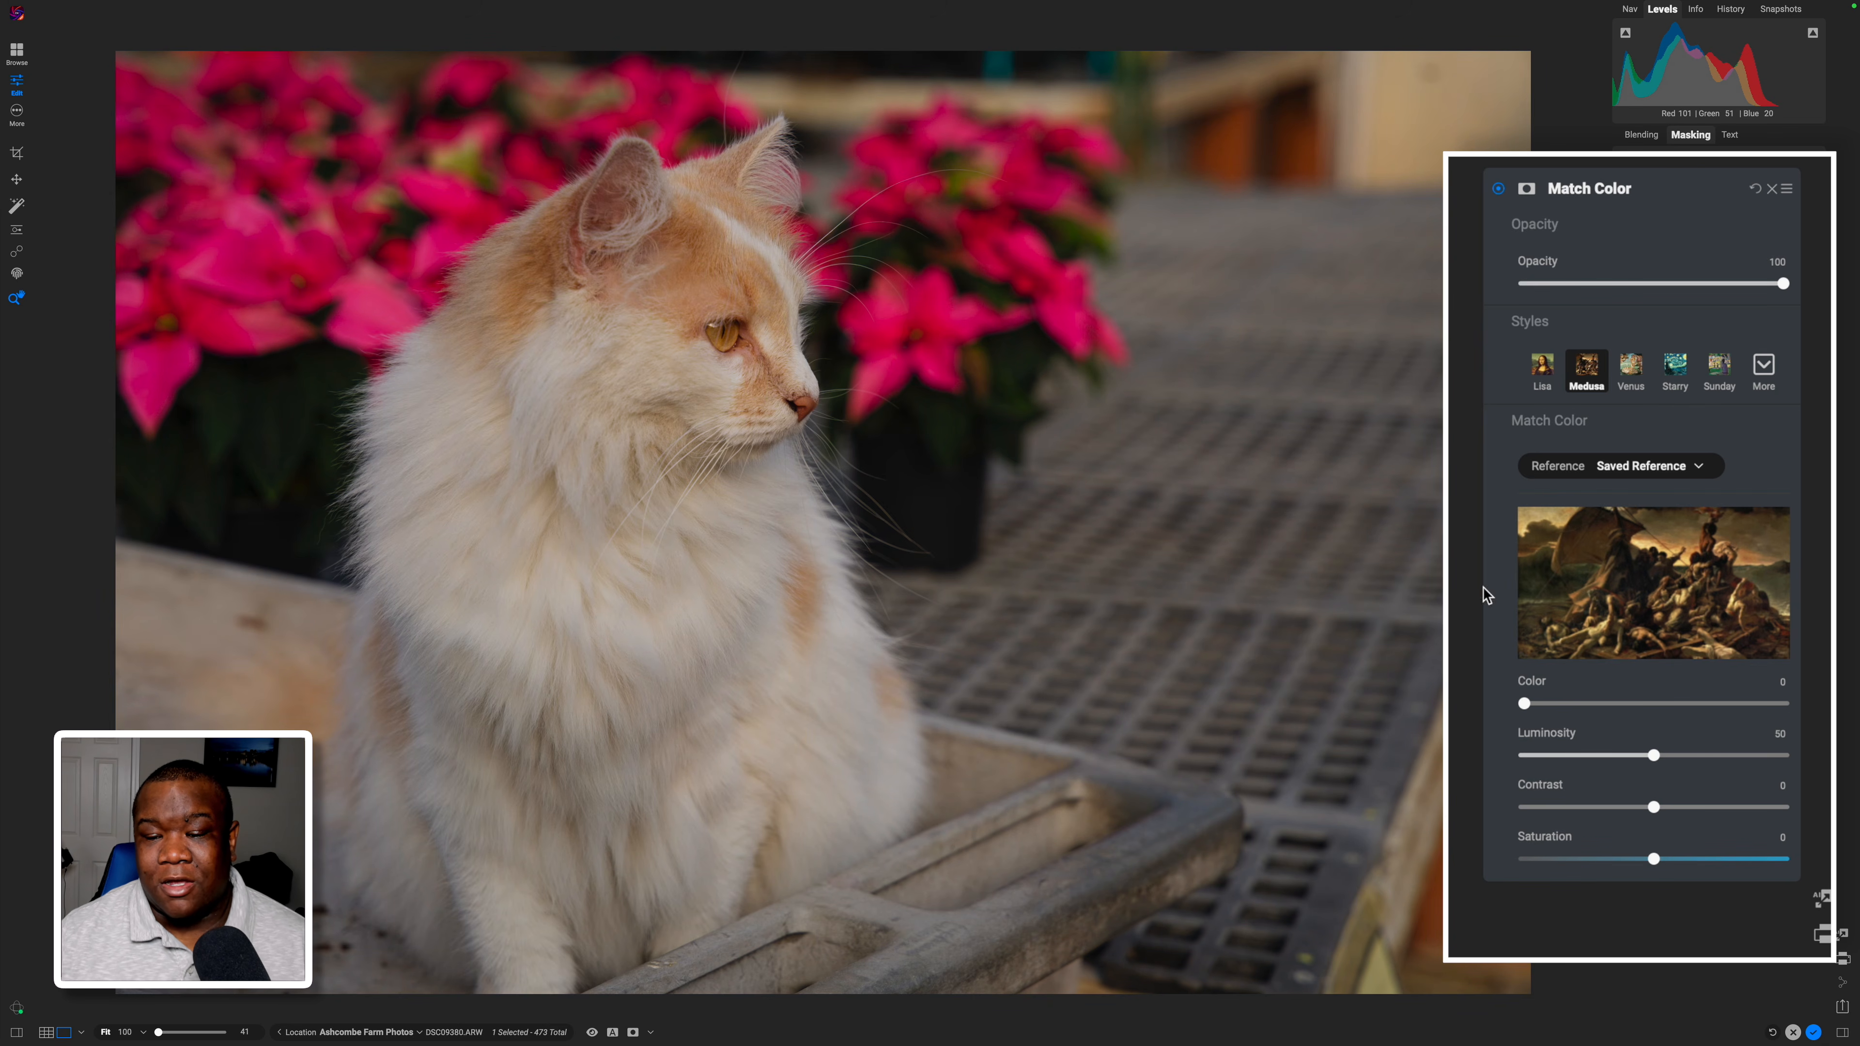
left_click_drag(1524, 704, 1821, 719)
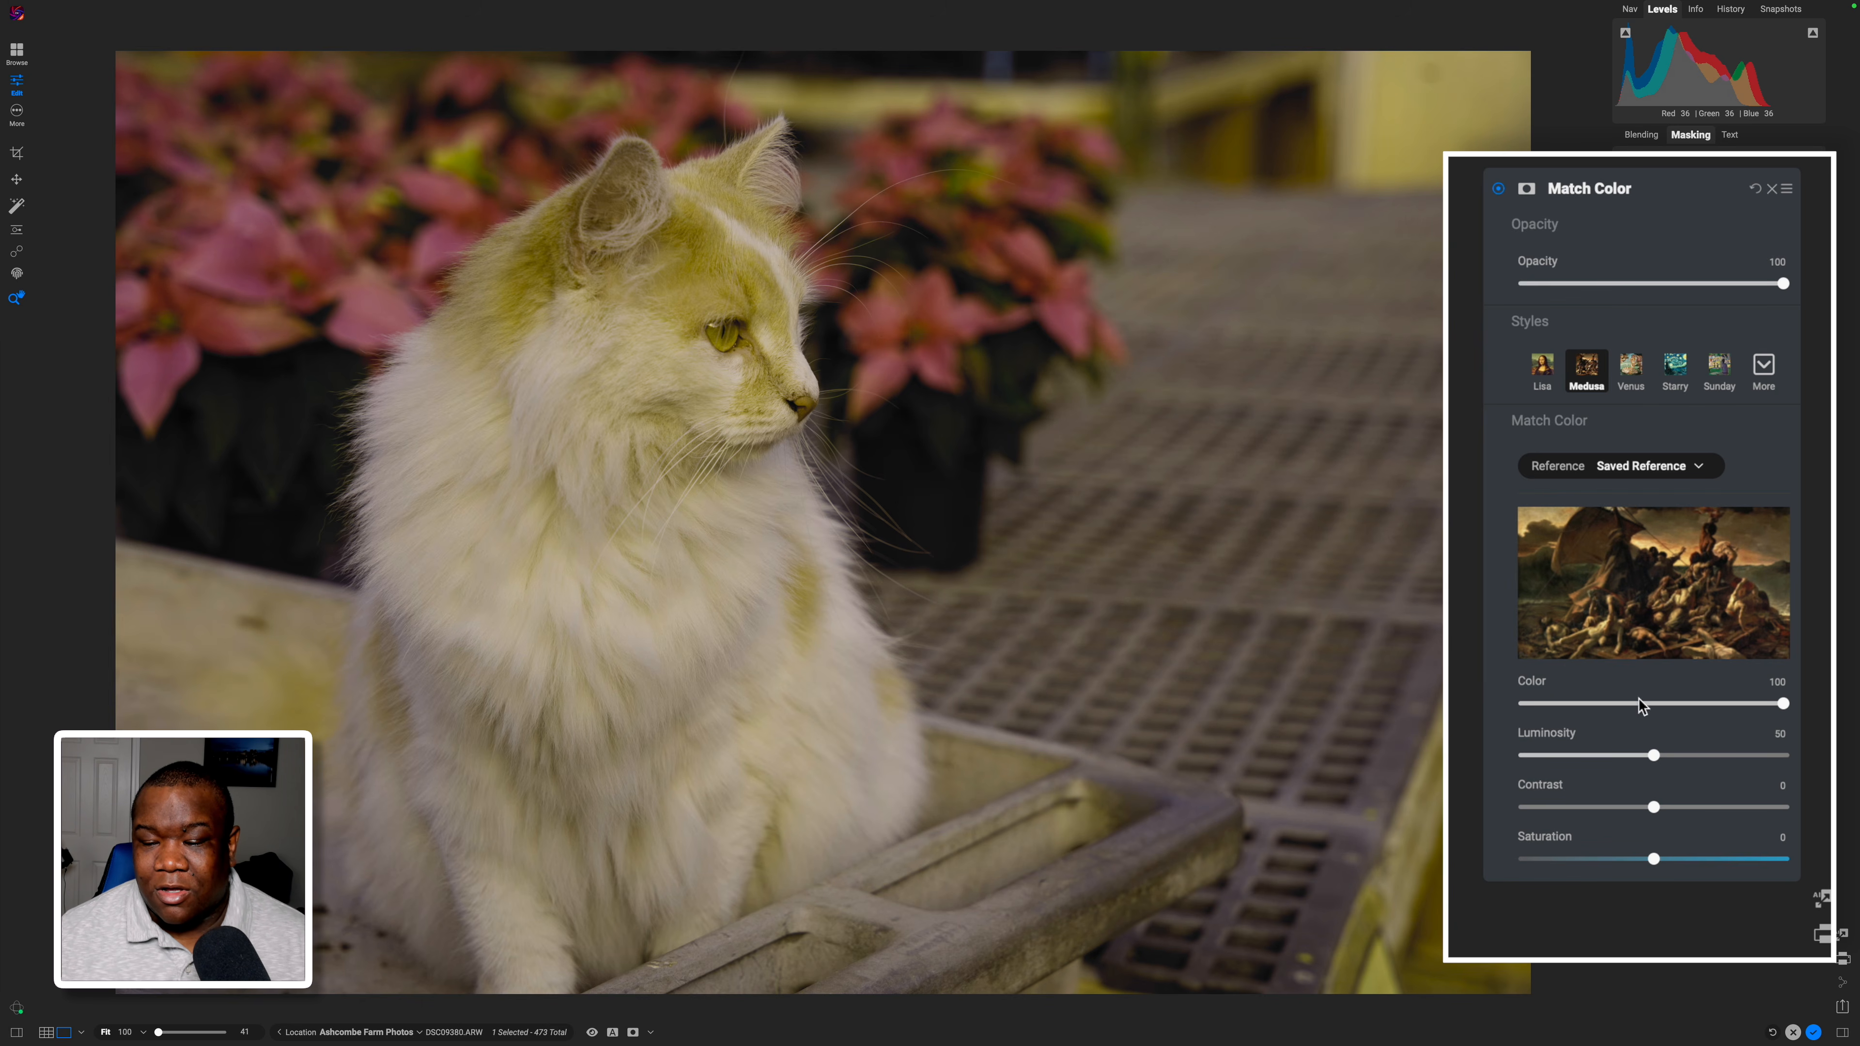
double_click(1783, 704)
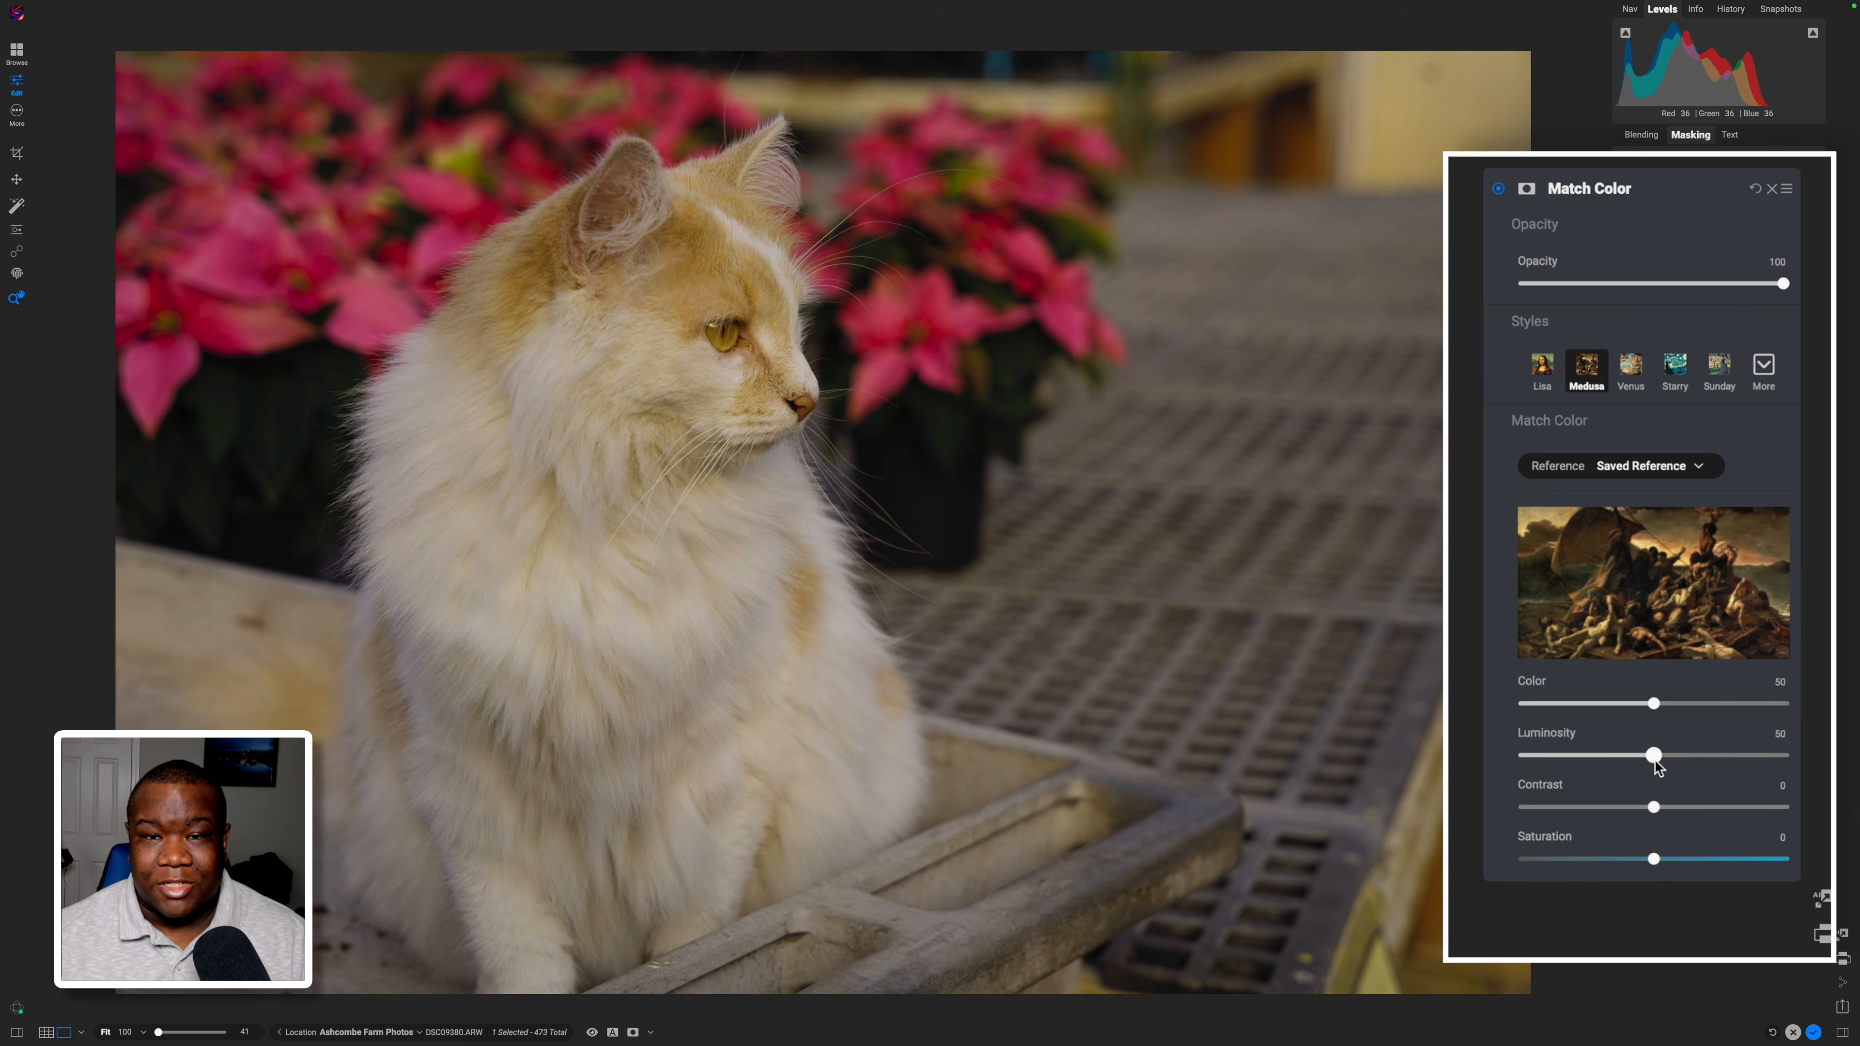
Try the Match Color luminosity at 100 and at 0, and raise the color amount to 100.
left_click_drag(1655, 760, 1781, 763)
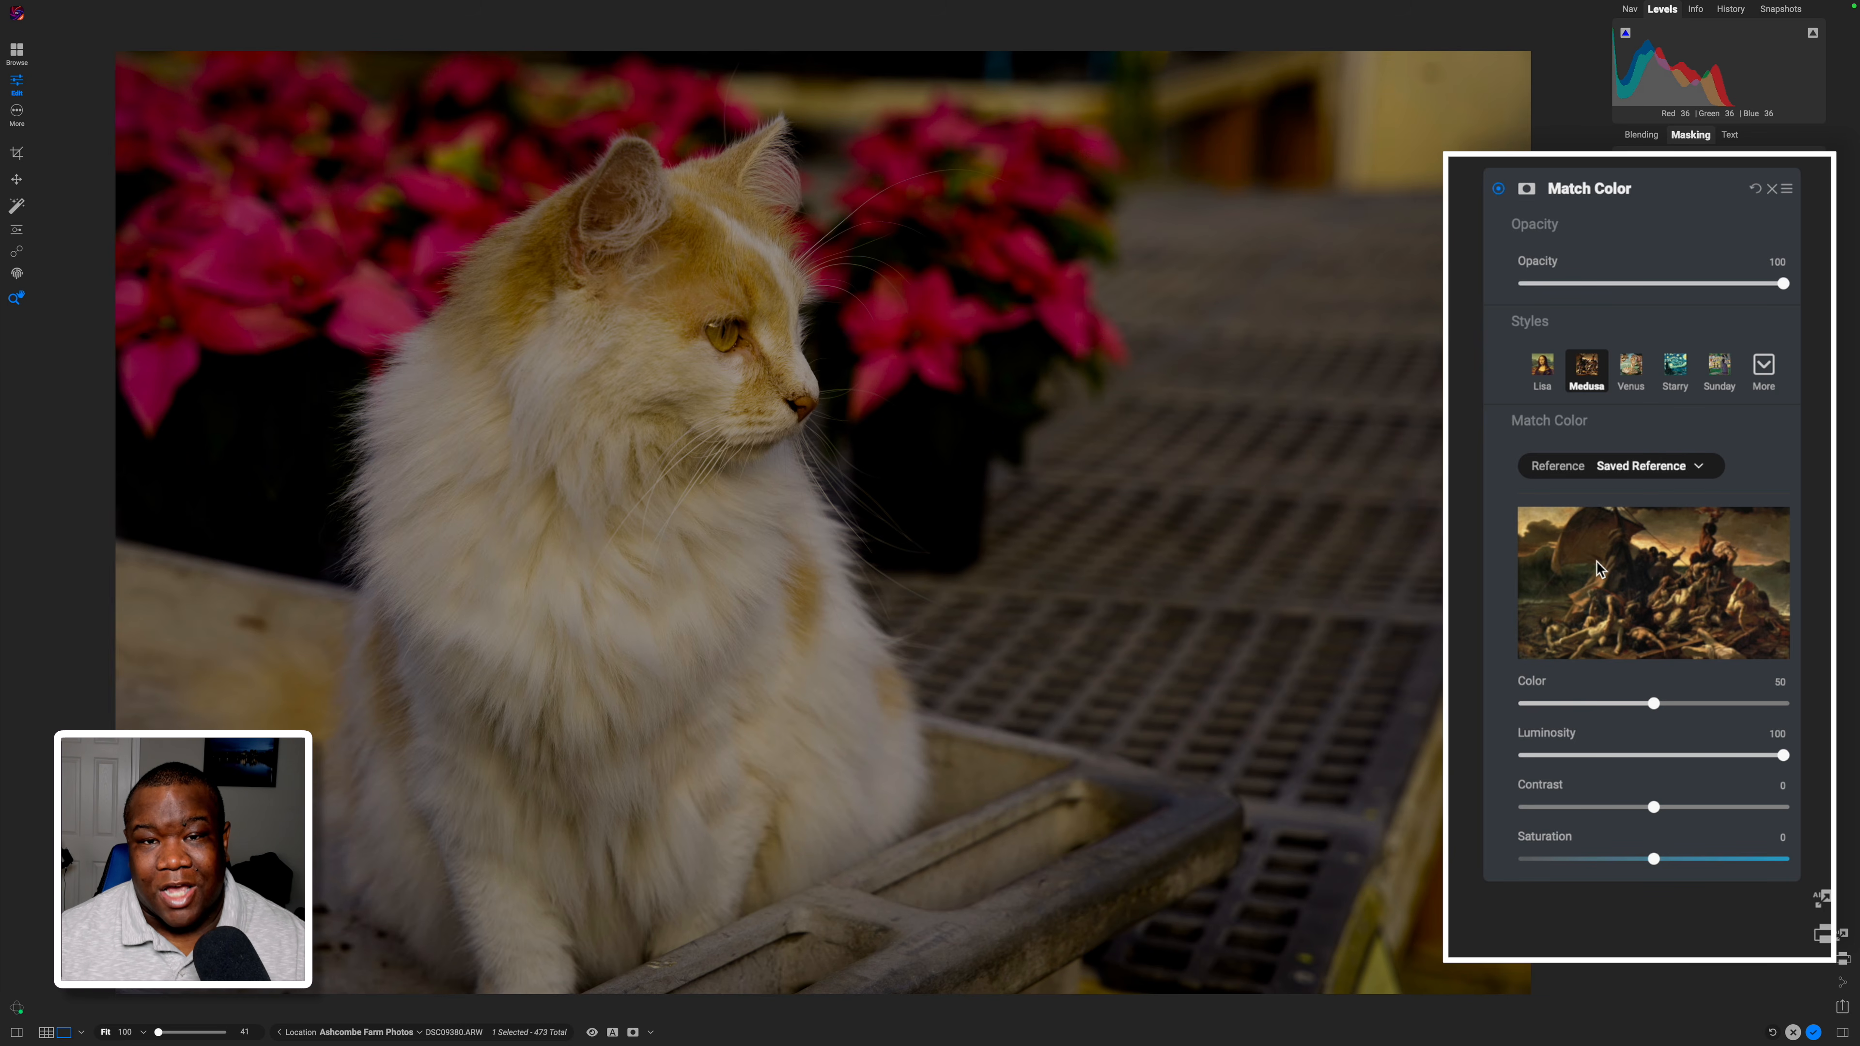
left_click_drag(1781, 756, 1511, 753)
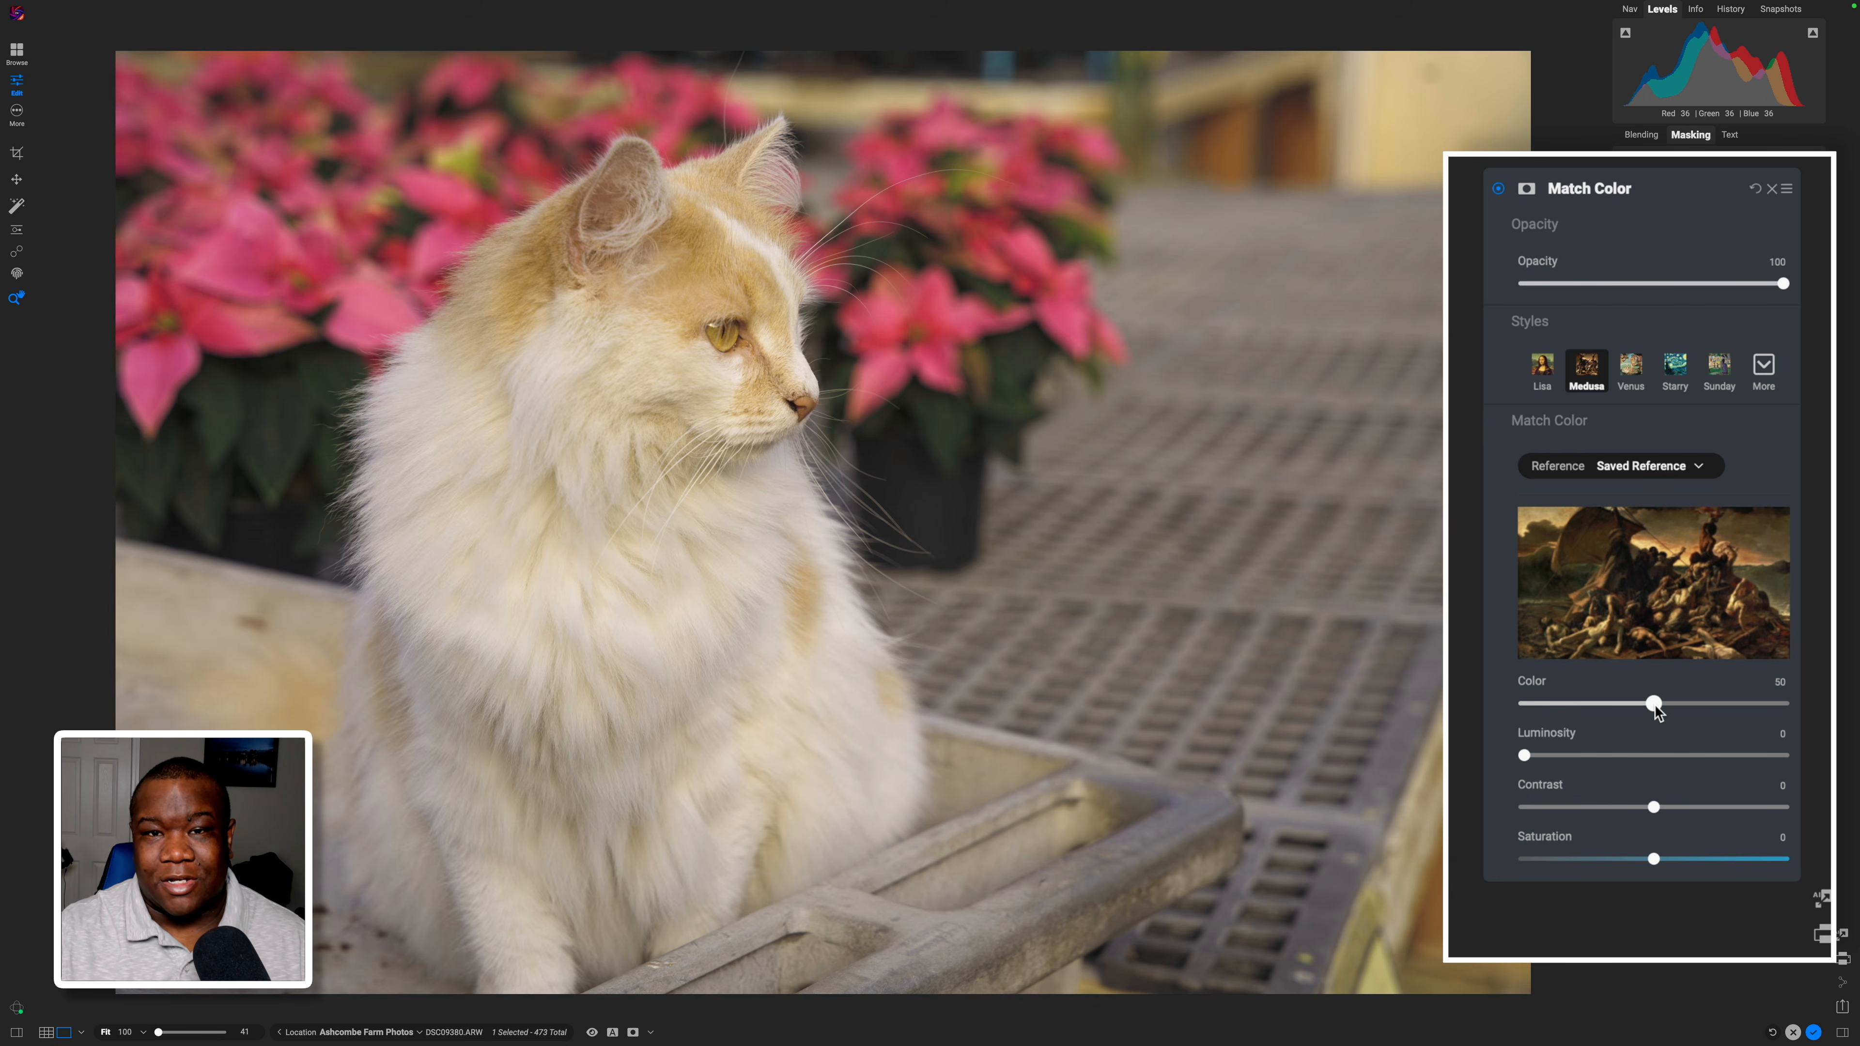
left_click_drag(1655, 705, 1786, 705)
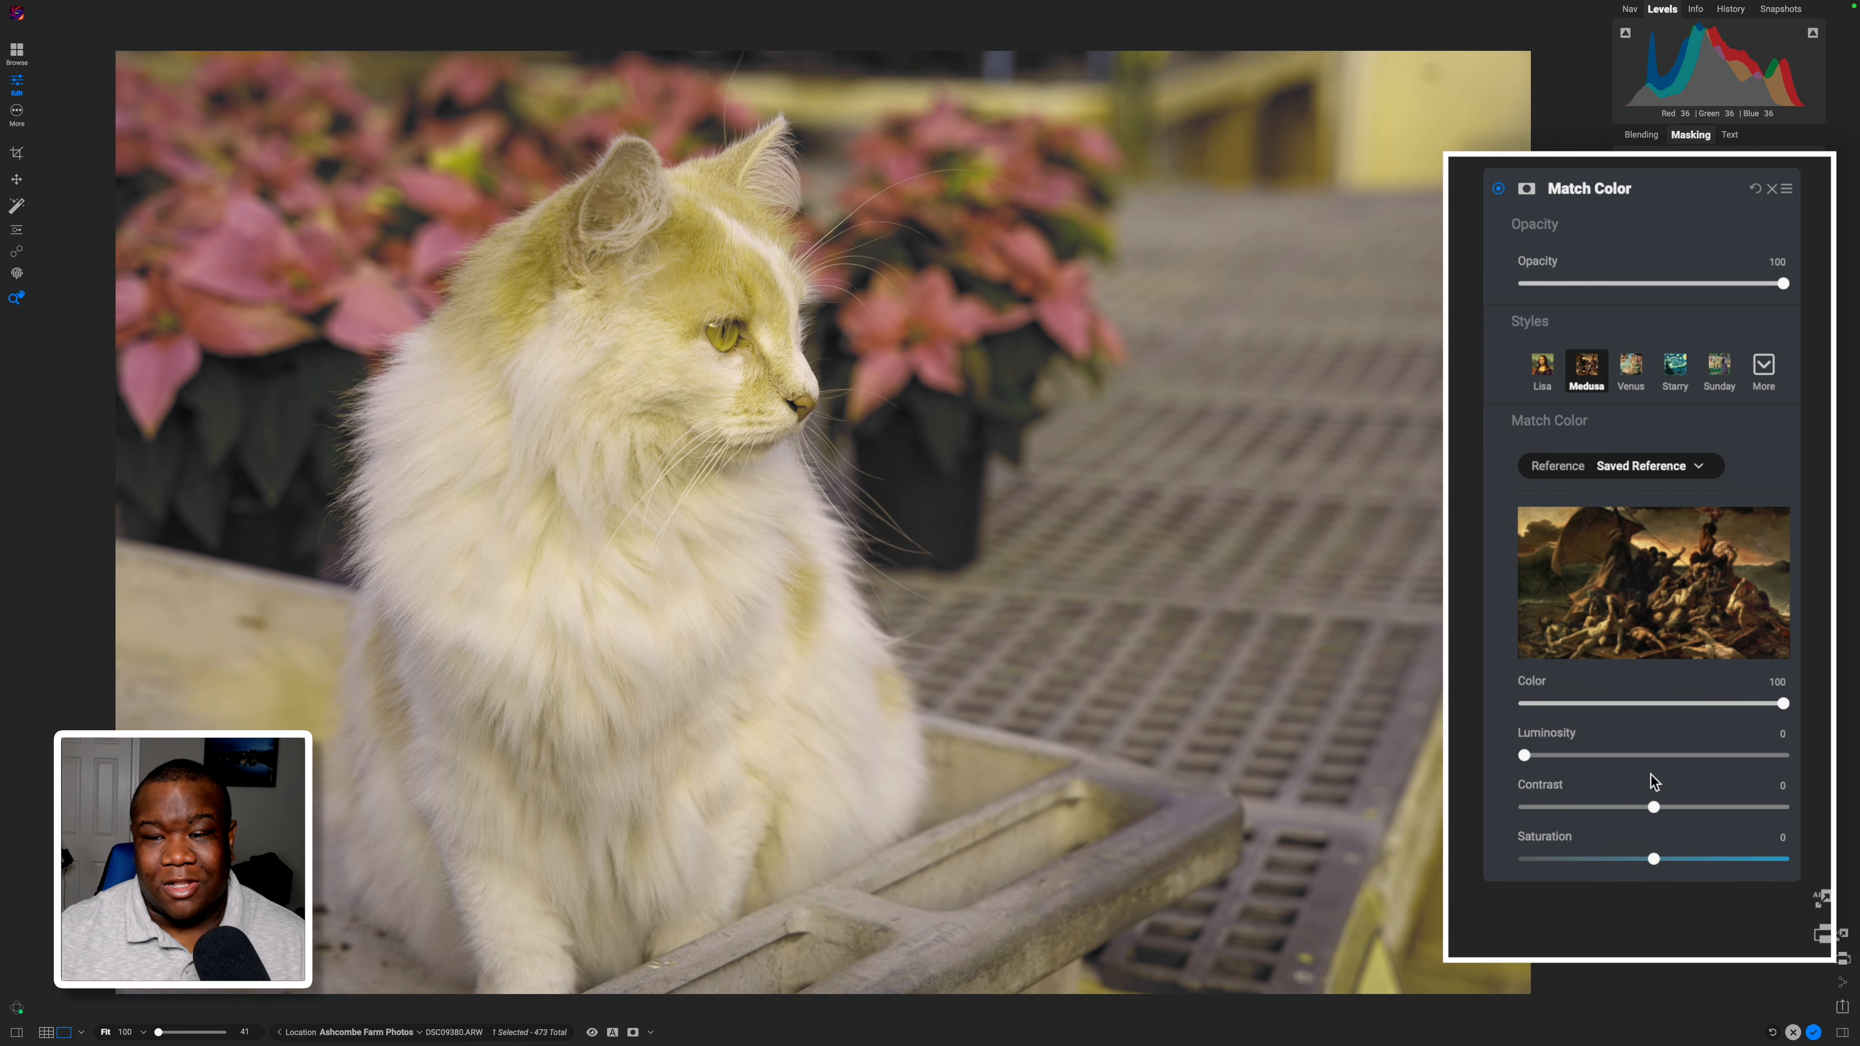
Look over the LUTs filter's settings for comparison and return to the Match Color settings.
left_click(1585, 182)
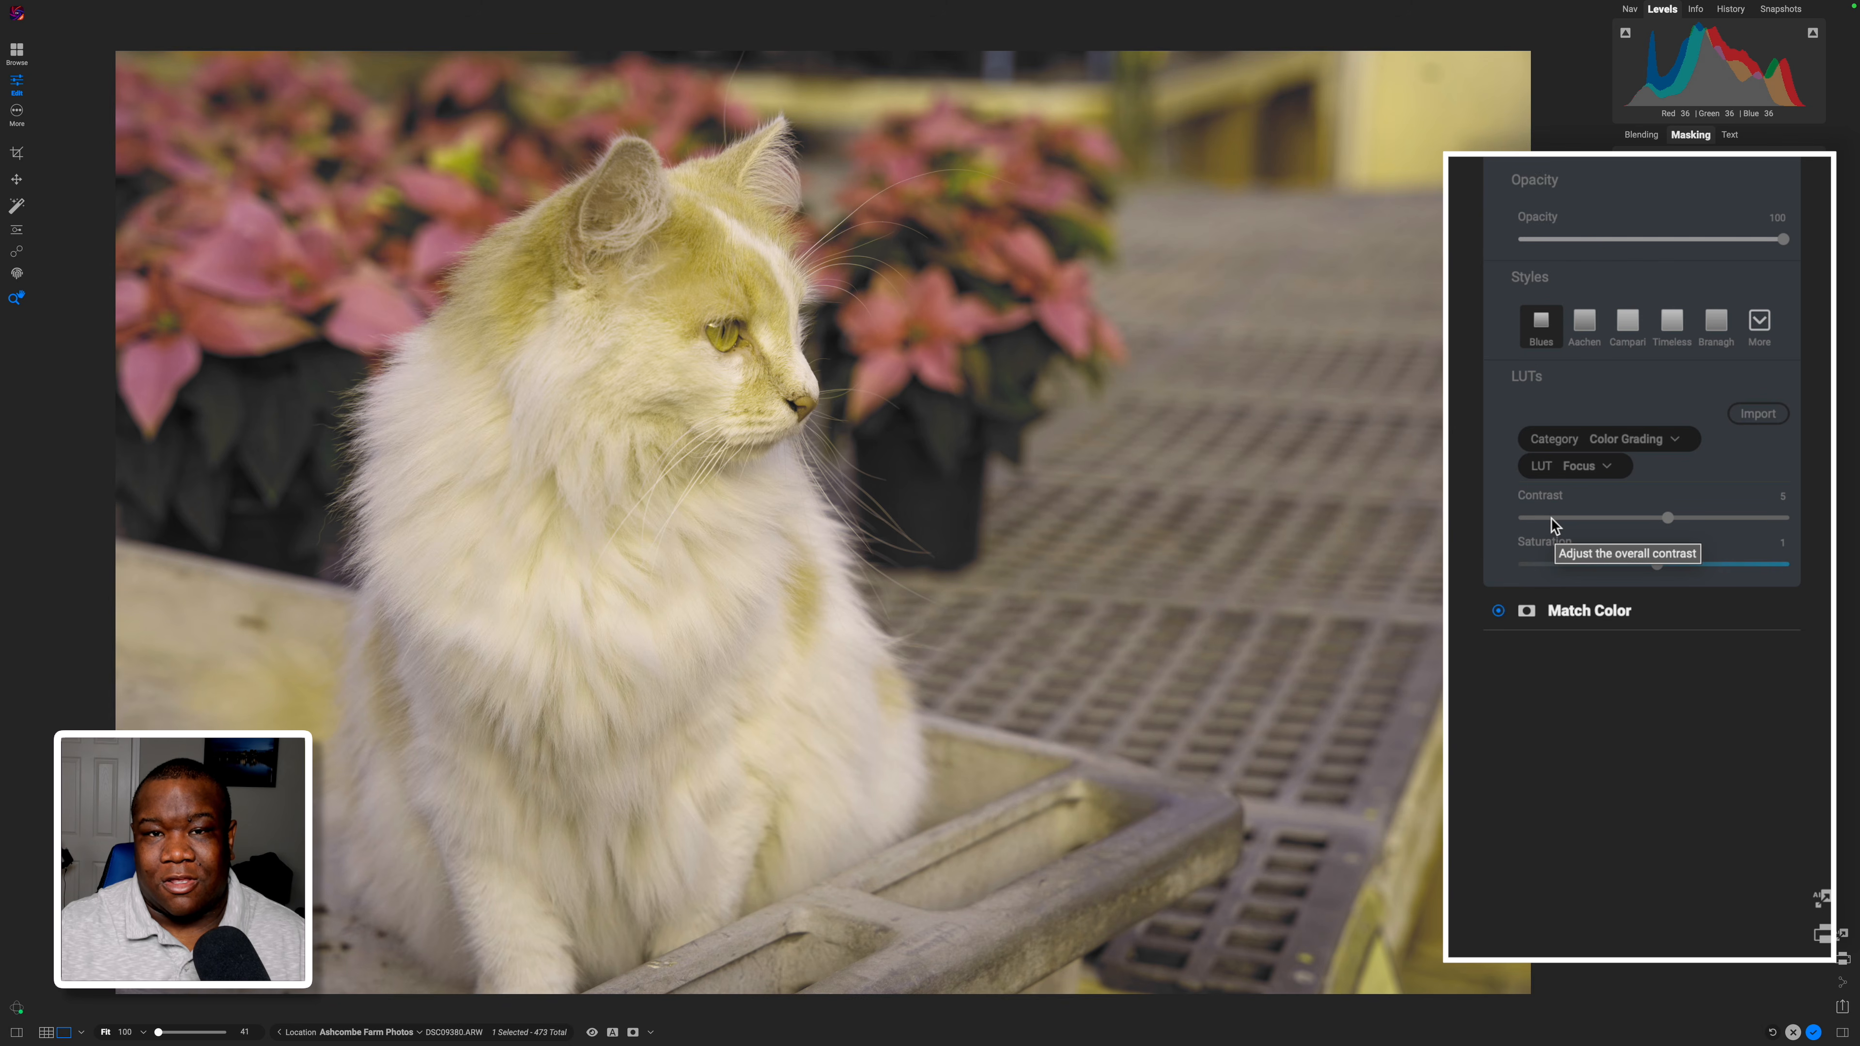
left_click(1595, 155)
left_click(1592, 192)
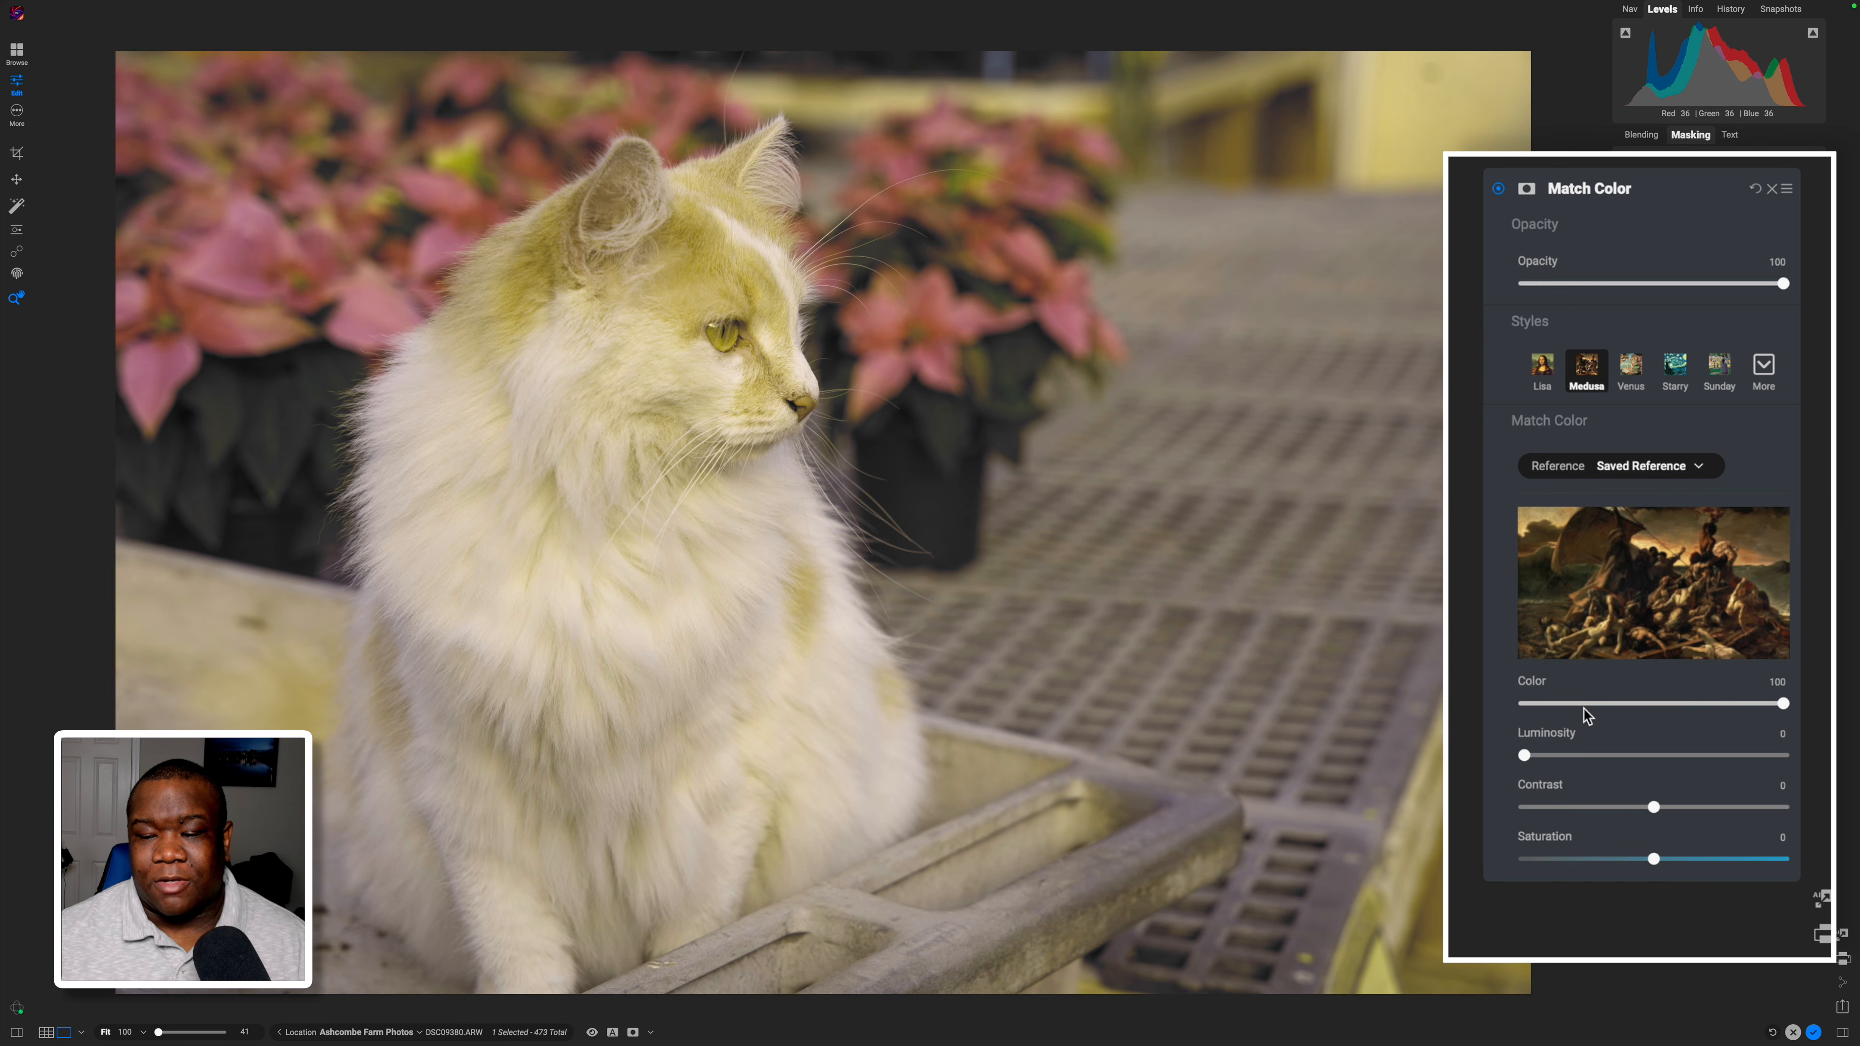
Reset the Match Color filter and reapply the Medusa style with the color amount at 50.
left_click(1755, 189)
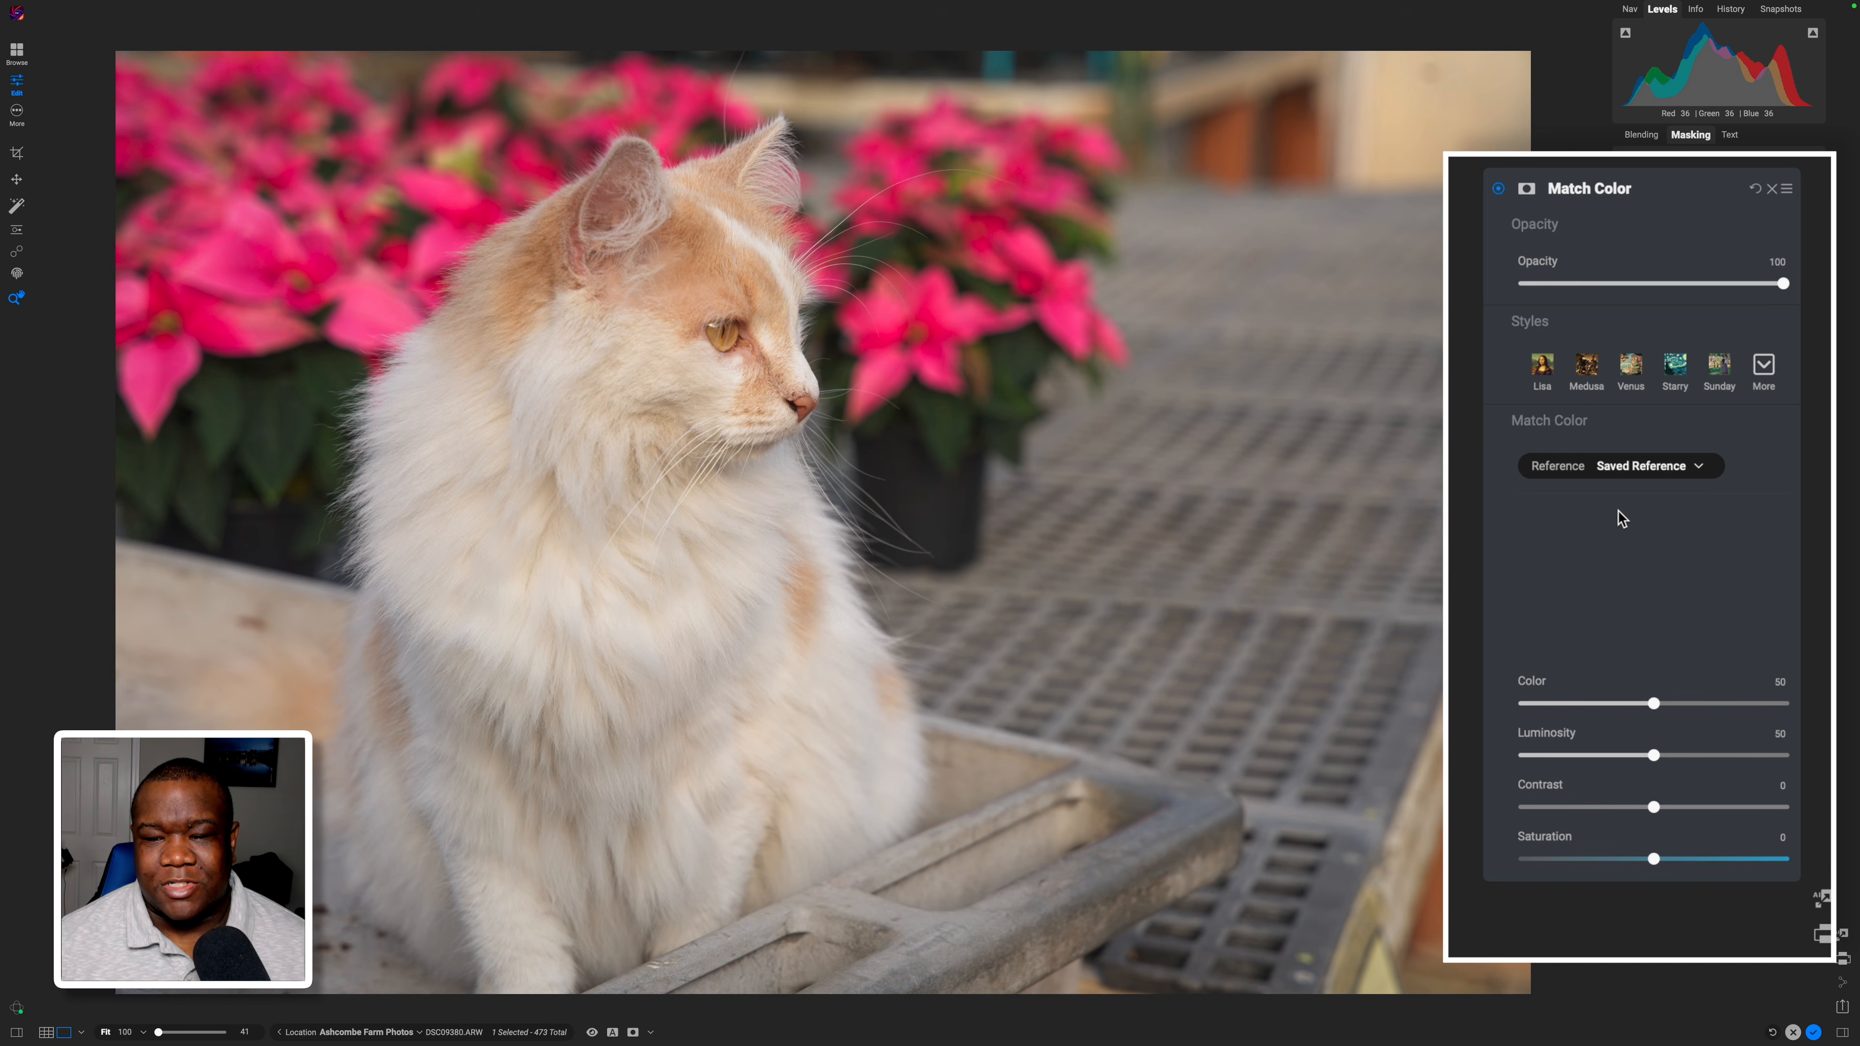
left_click(1584, 370)
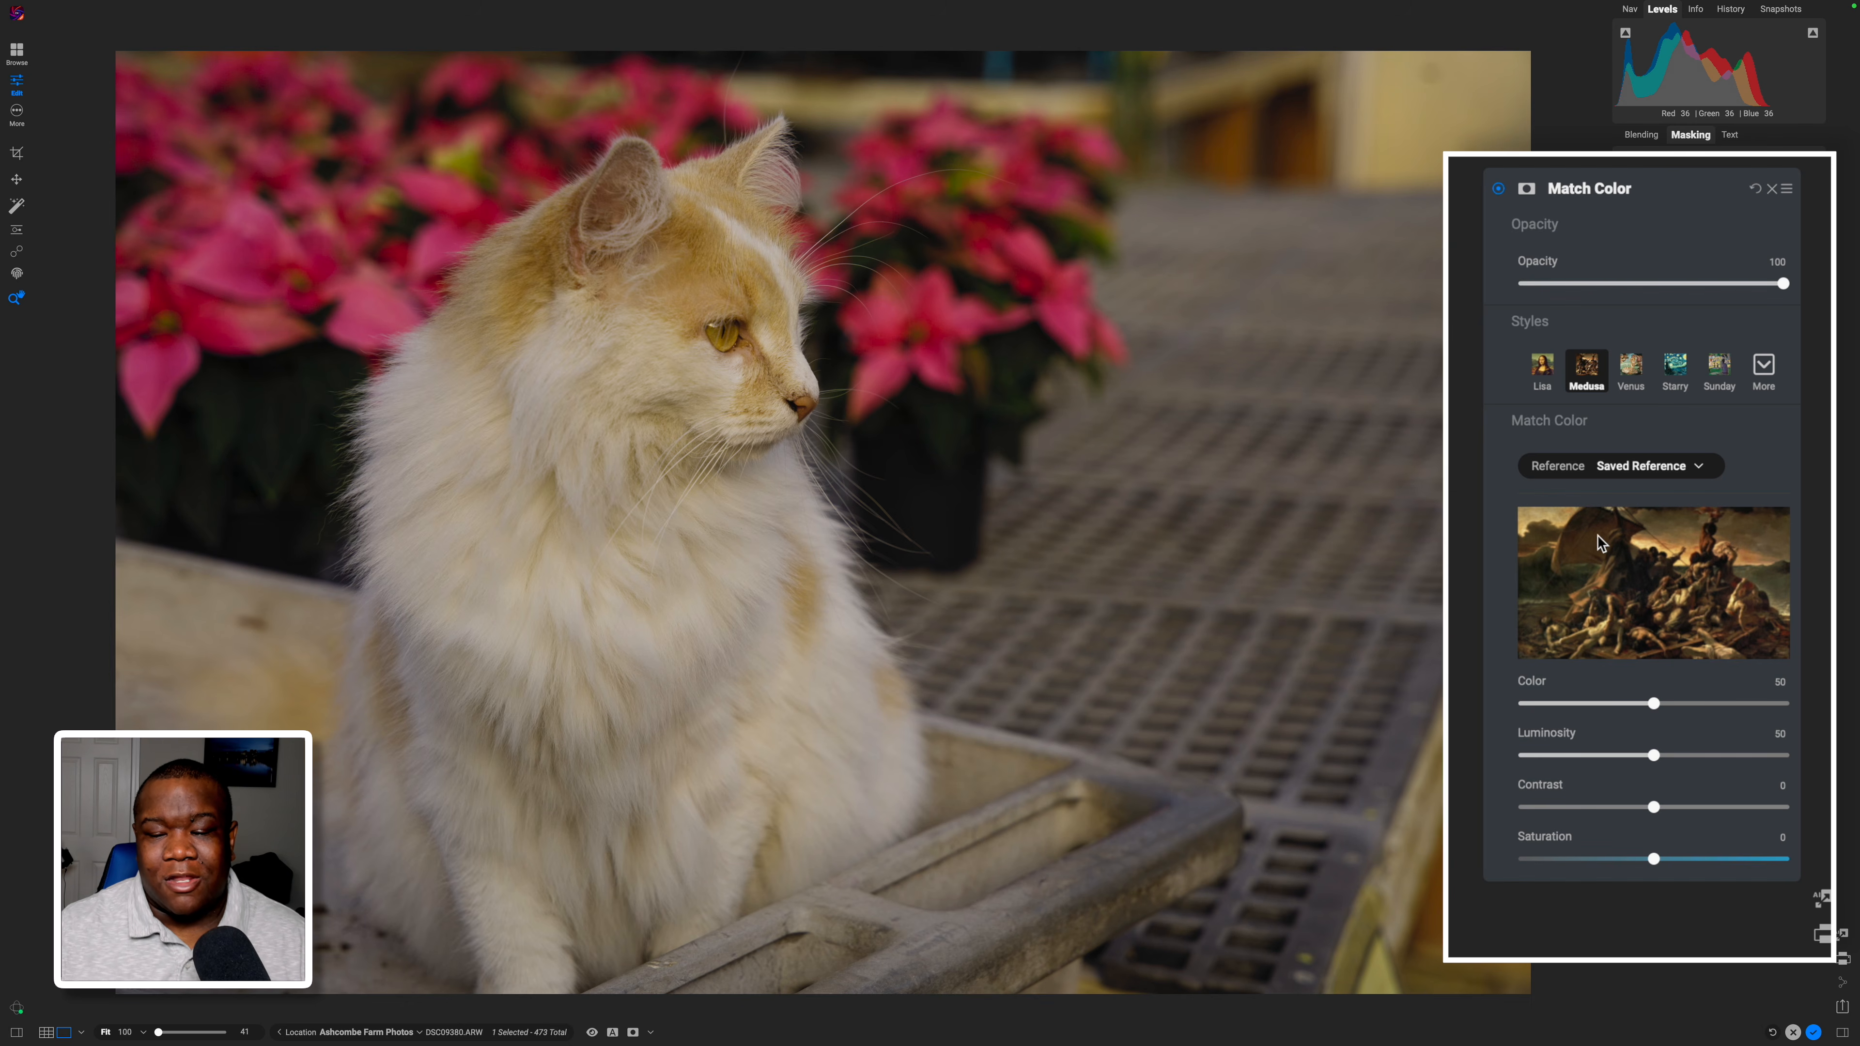
mouse_move(1654, 703)
left_mouse_down()
mouse_move(1767, 692)
mouse_move(1673, 692)
left_mouse_up()
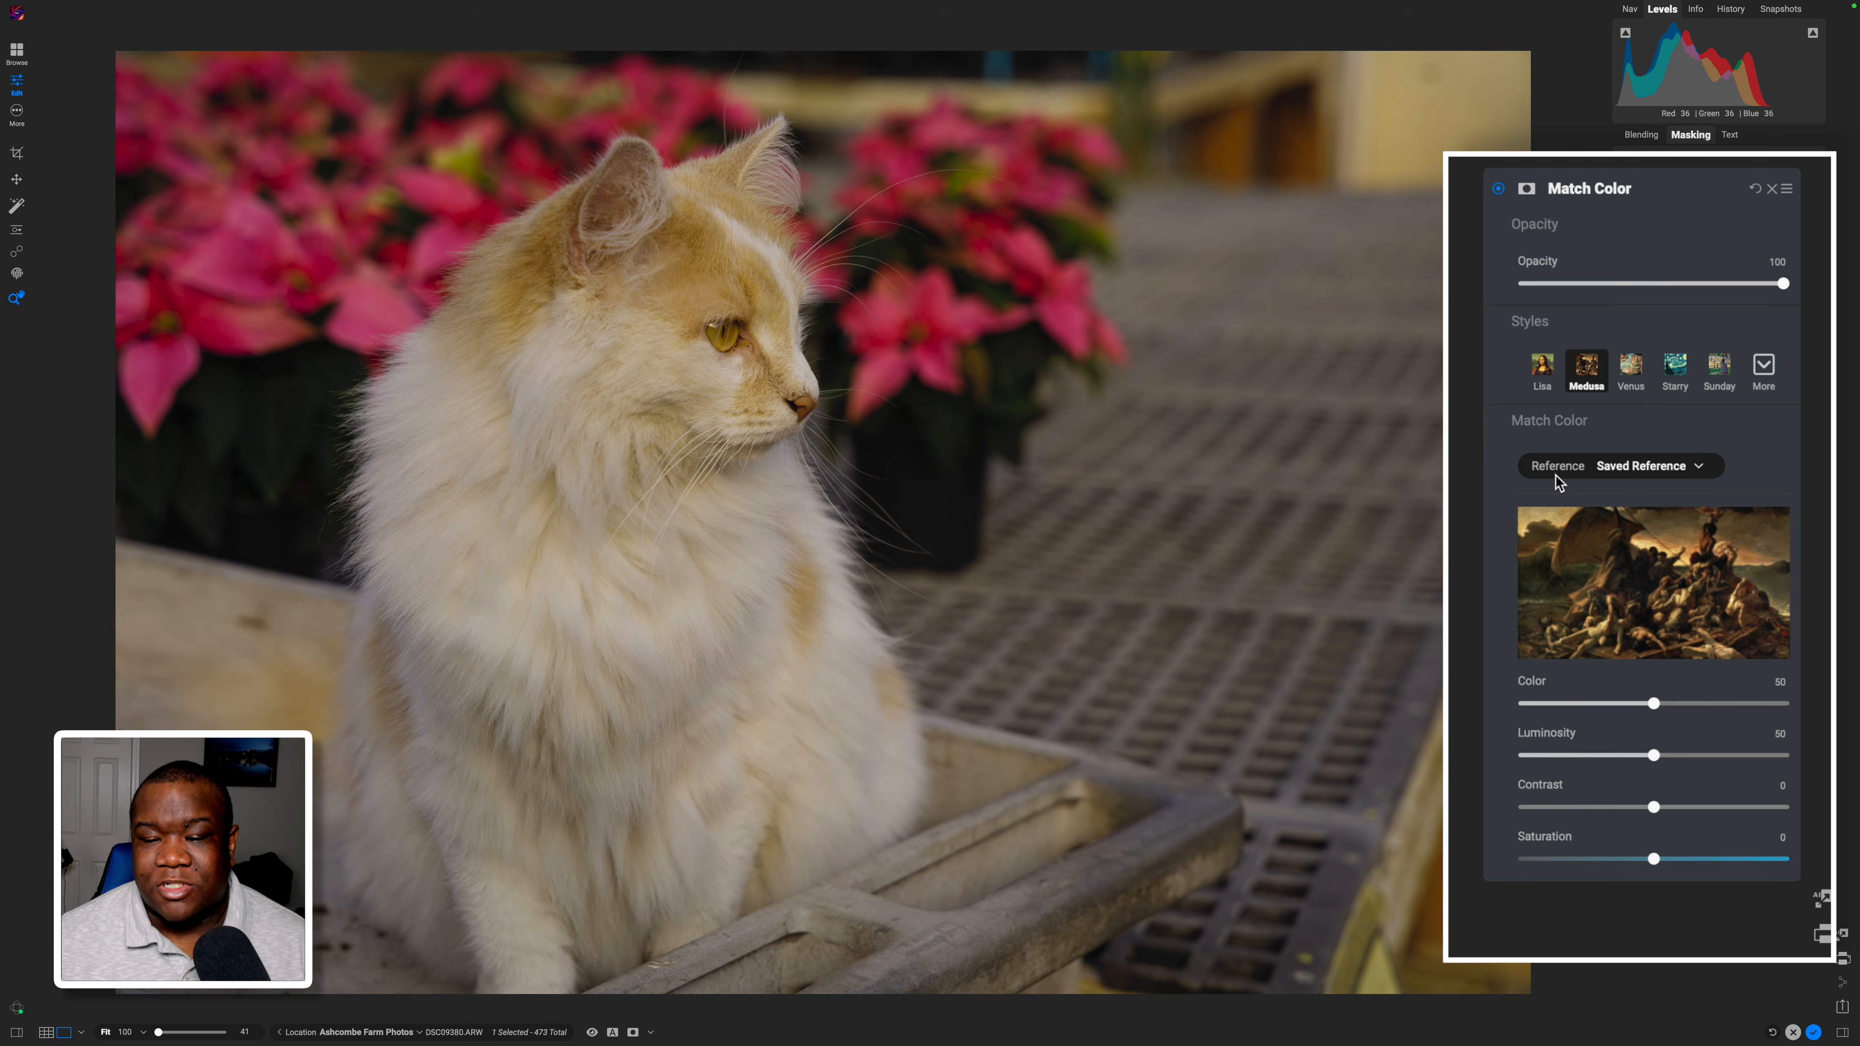
Look over the file chooser for loading a custom Match Color reference photo and cancel it.
left_click(1684, 471)
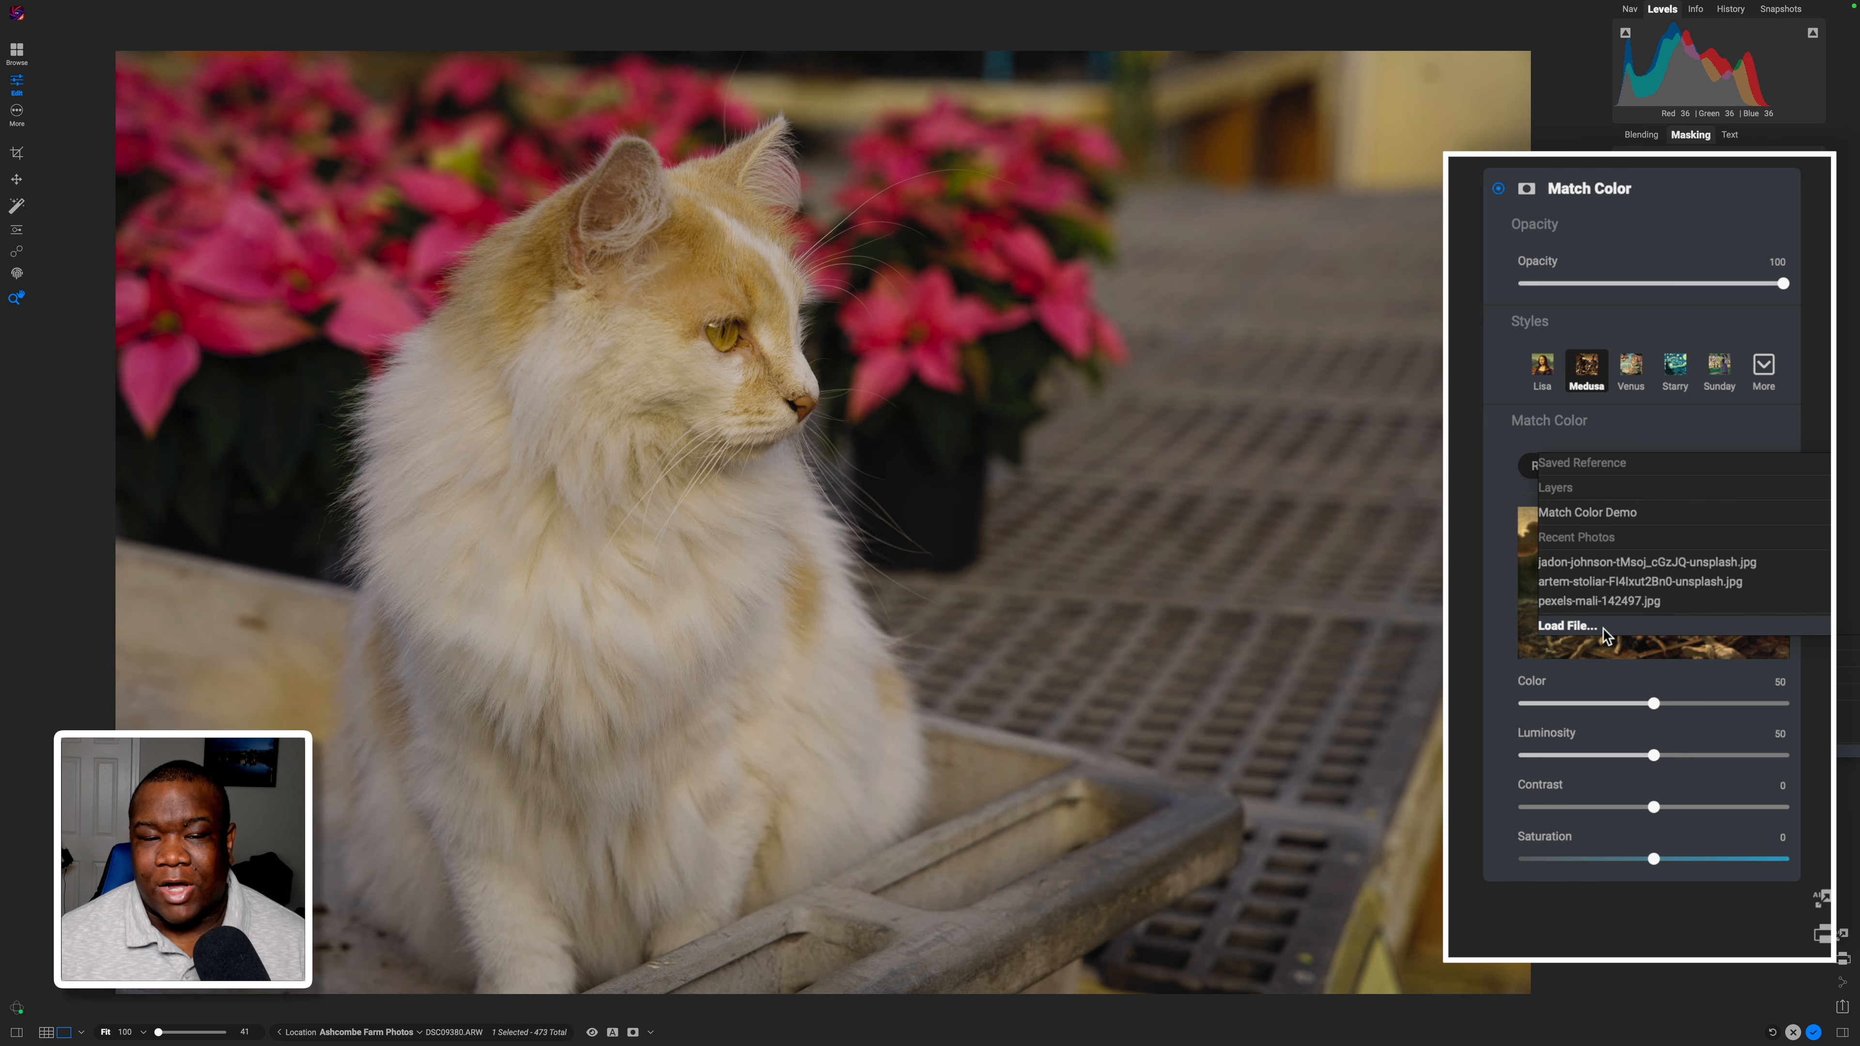
left_click(1567, 626)
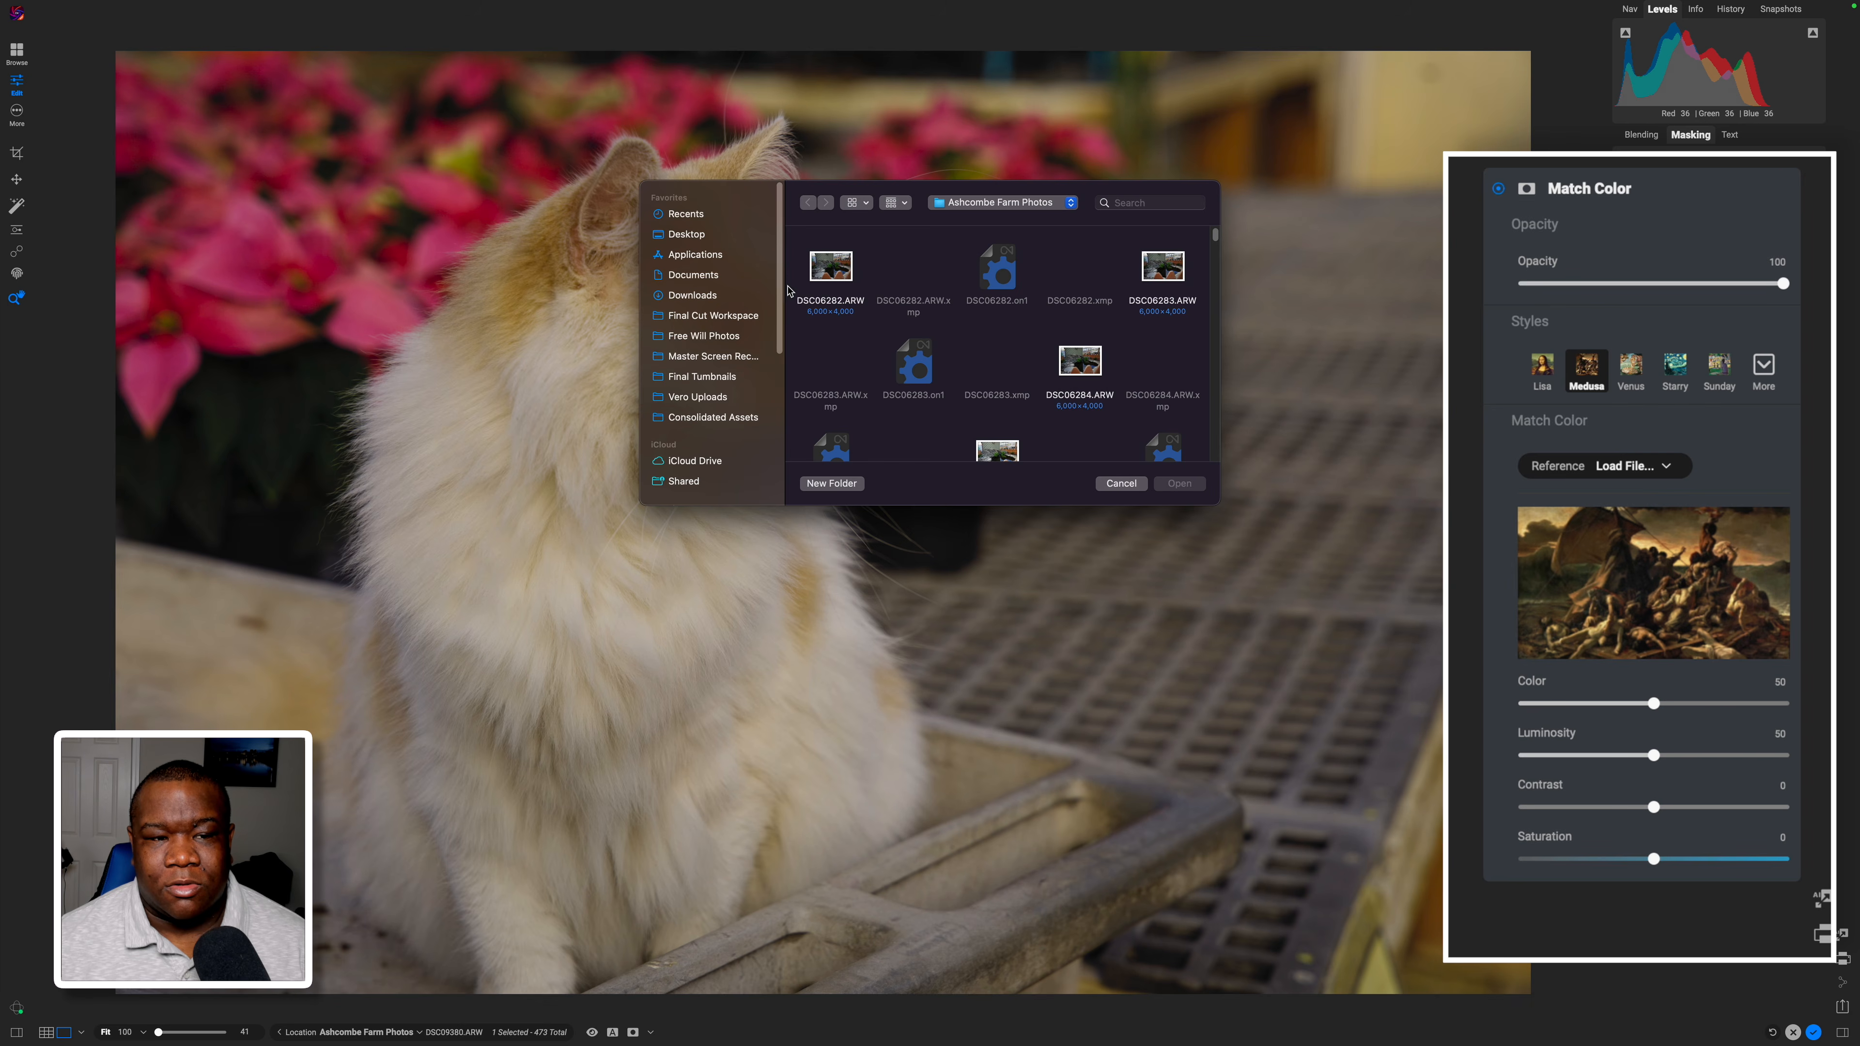
left_click_drag(781, 293, 817, 263)
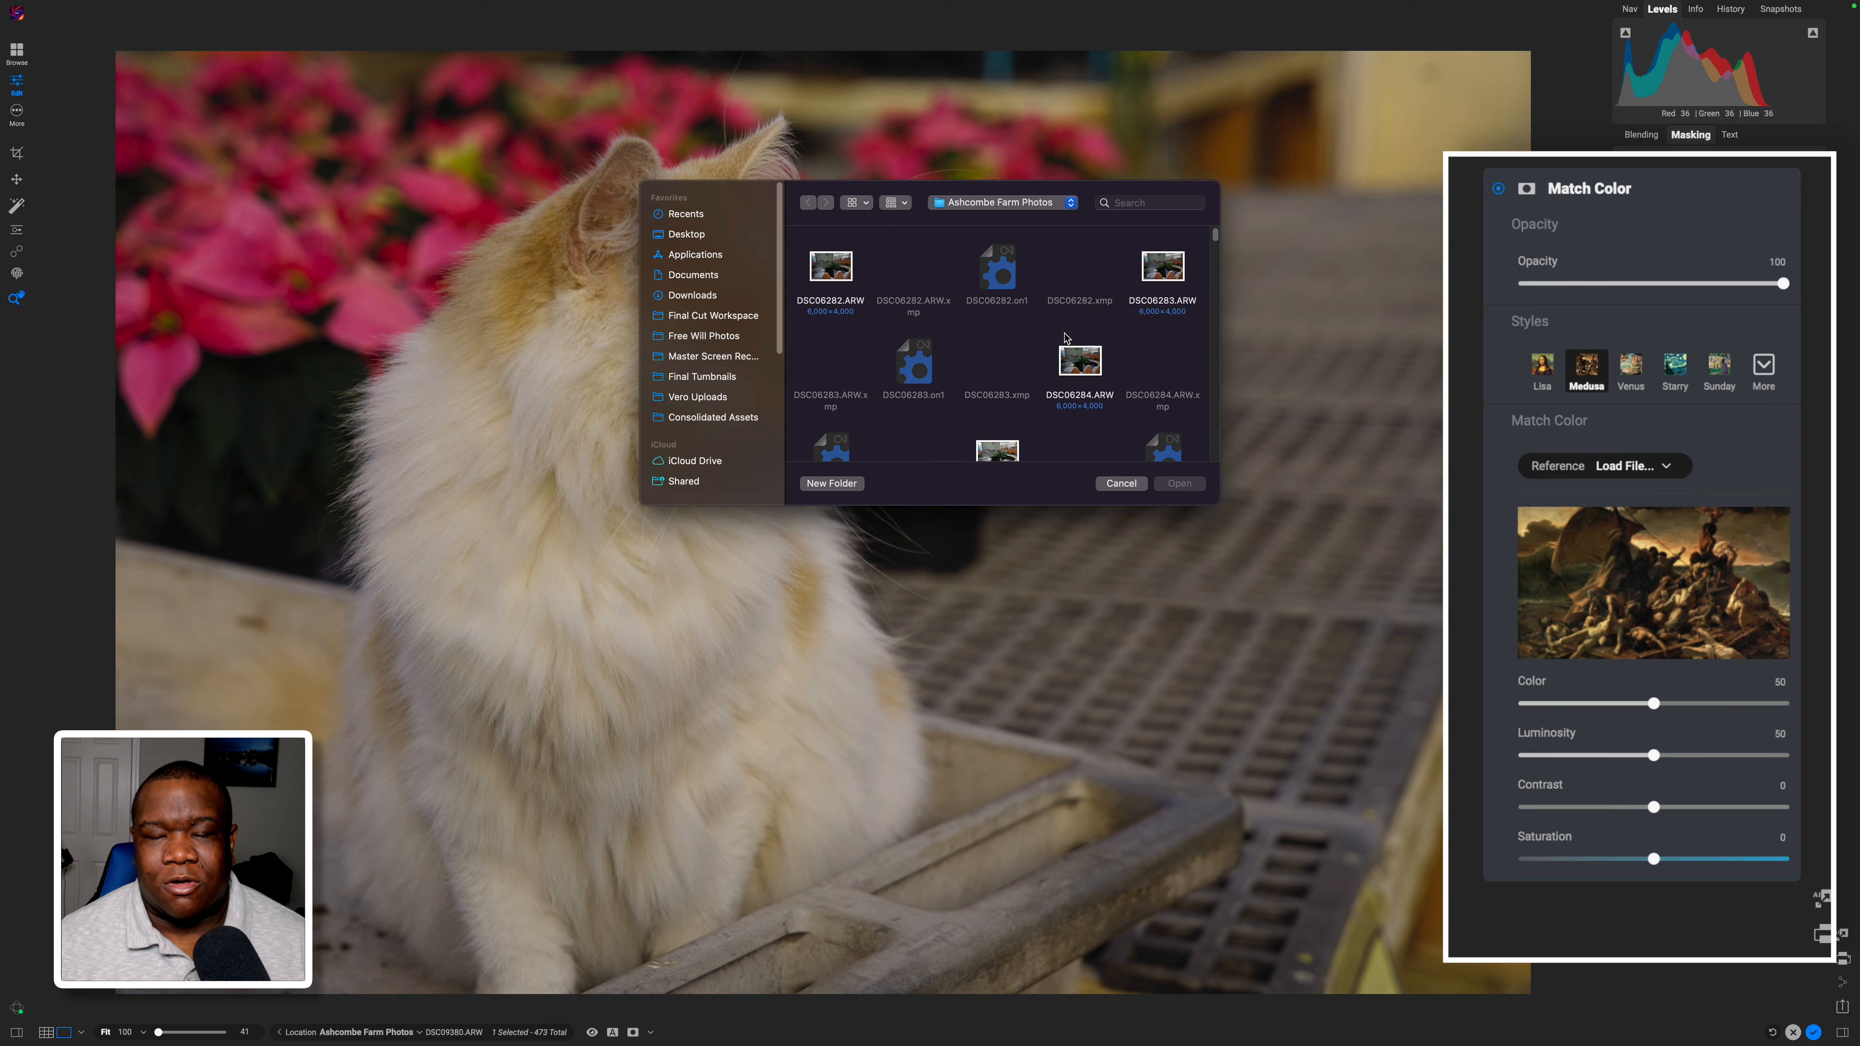
left_click(1136, 489)
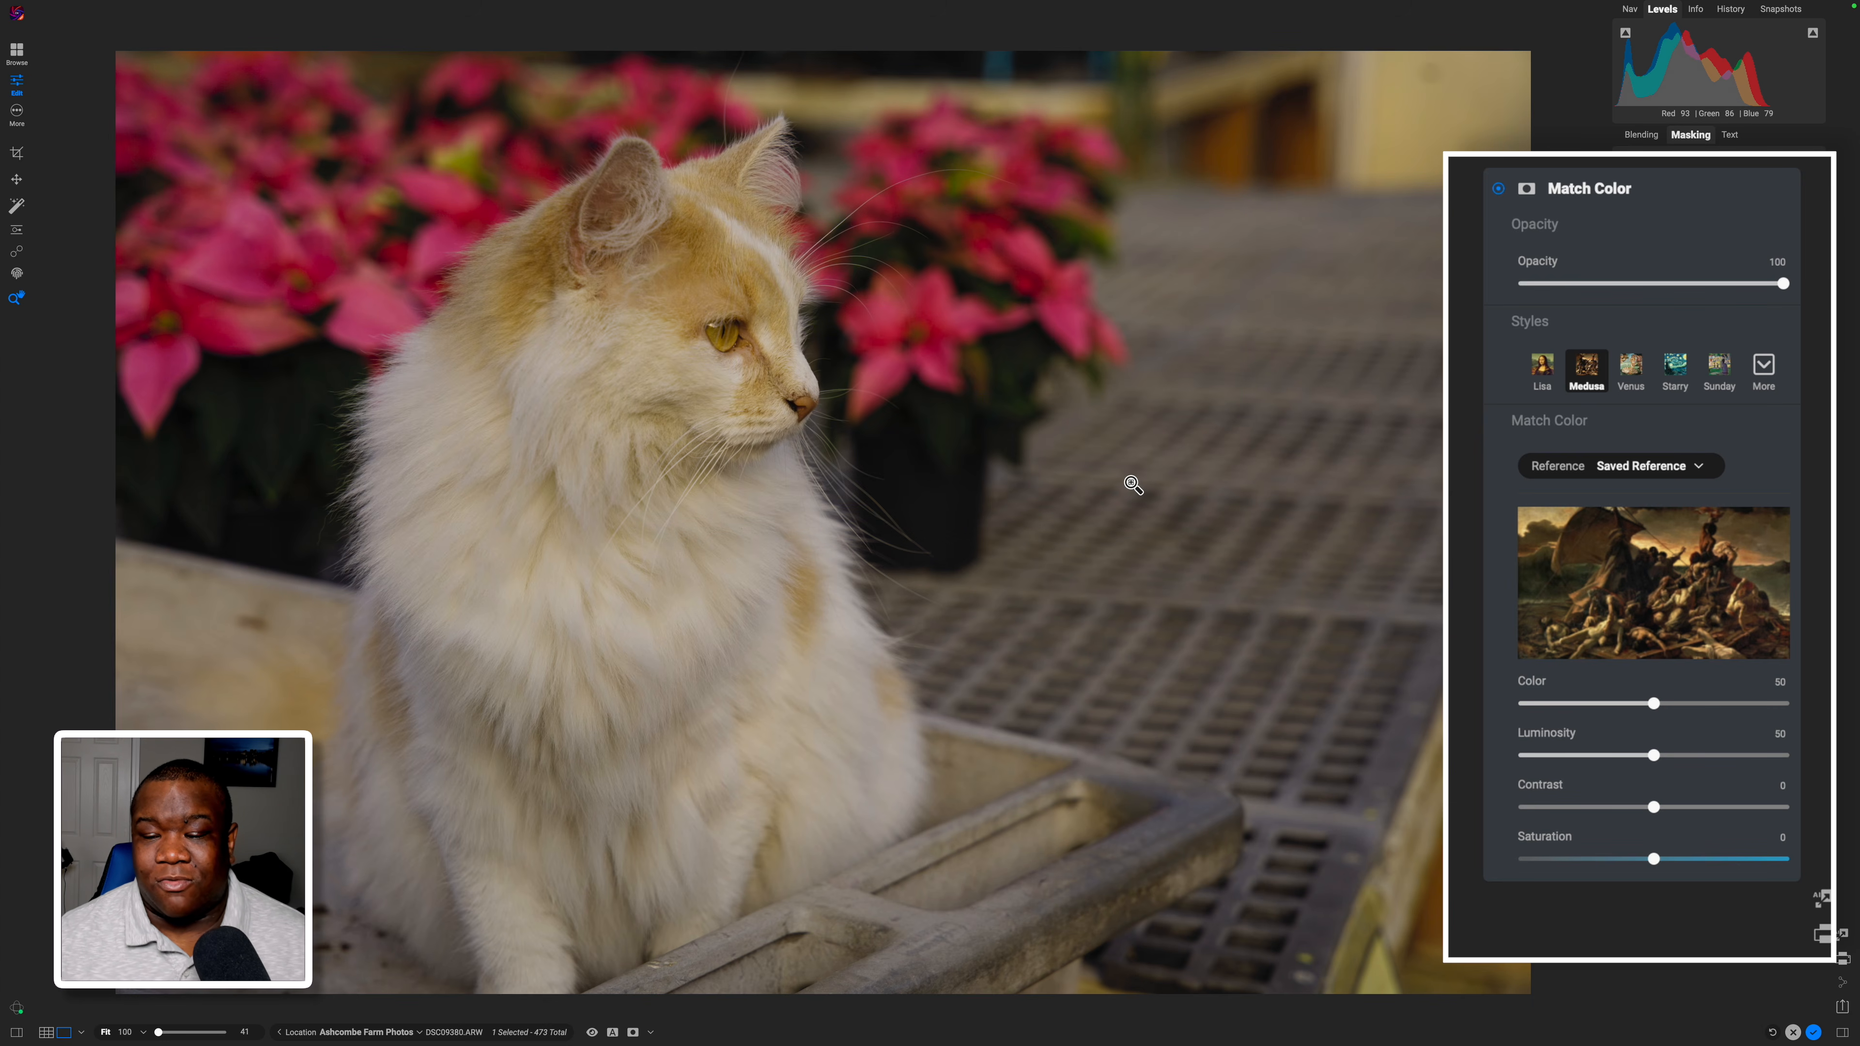
Use the recent photo pexels-mali-142497.jpg as the Match Color reference, with color at 0 and luminosity at 100.
left_click(1685, 466)
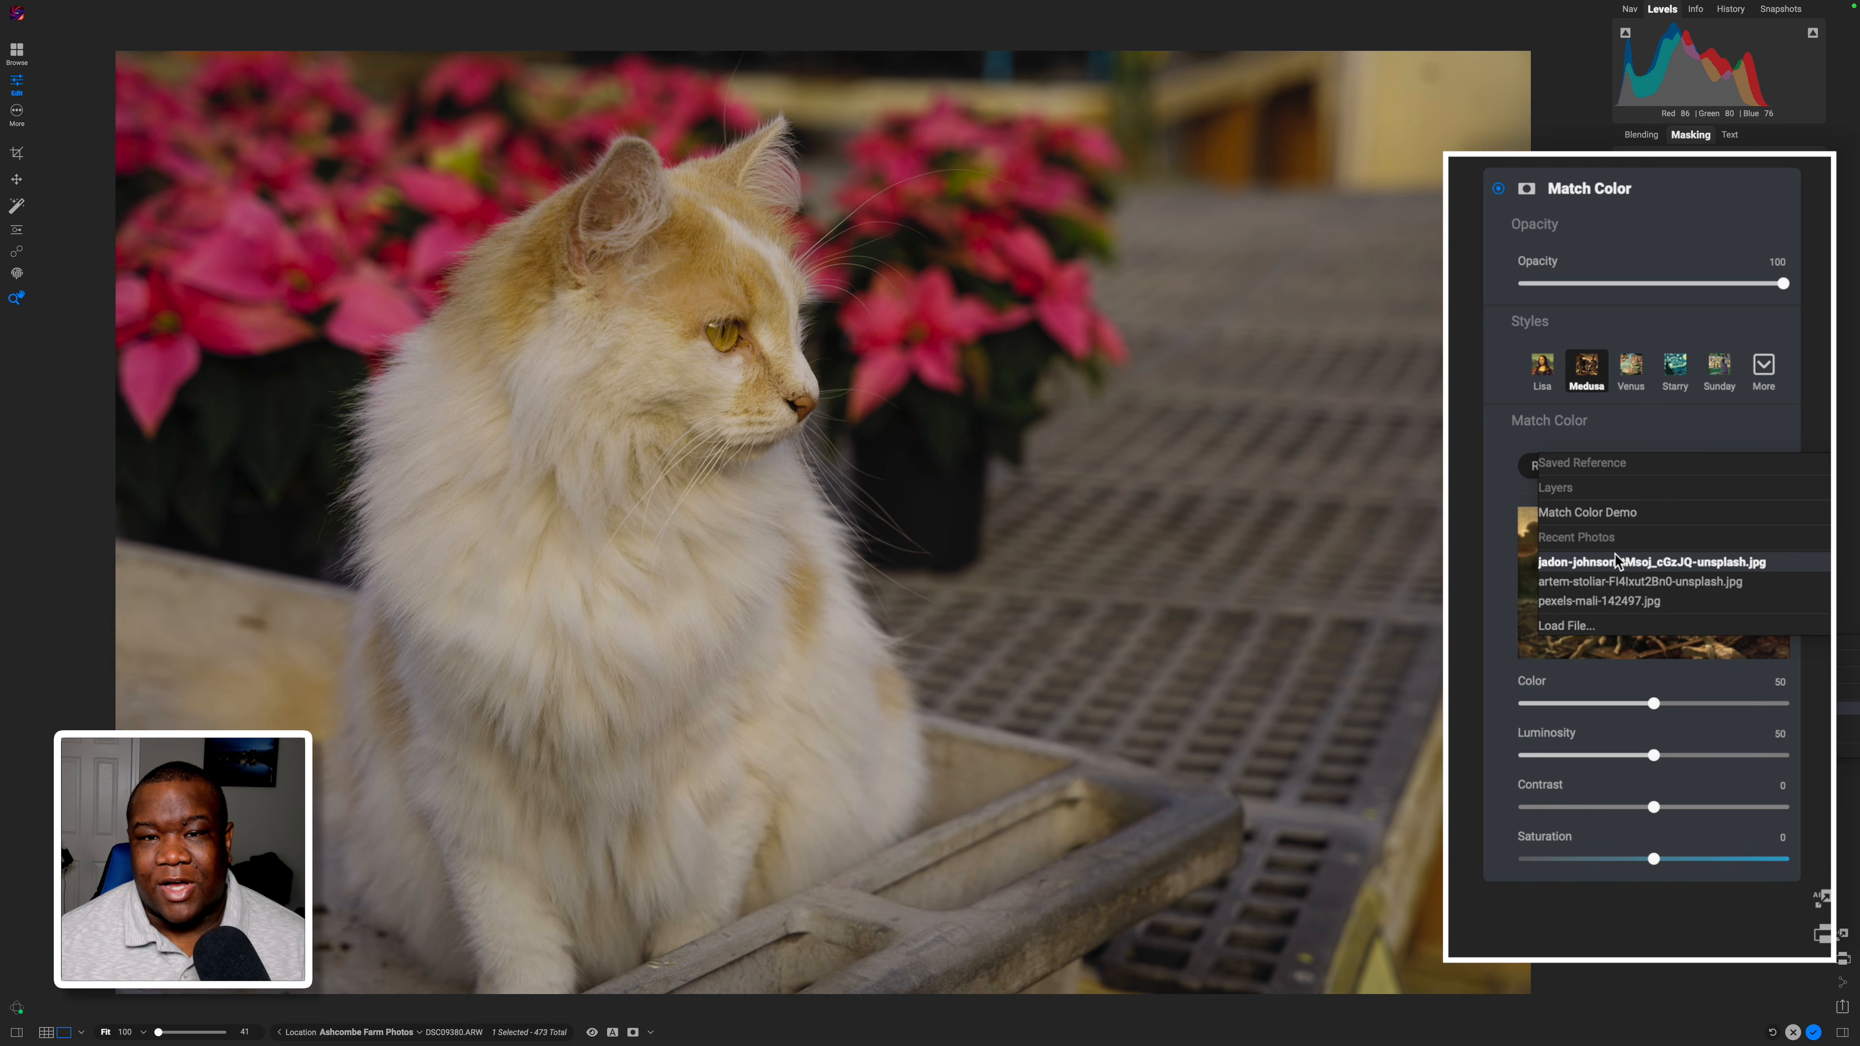
left_click(1649, 602)
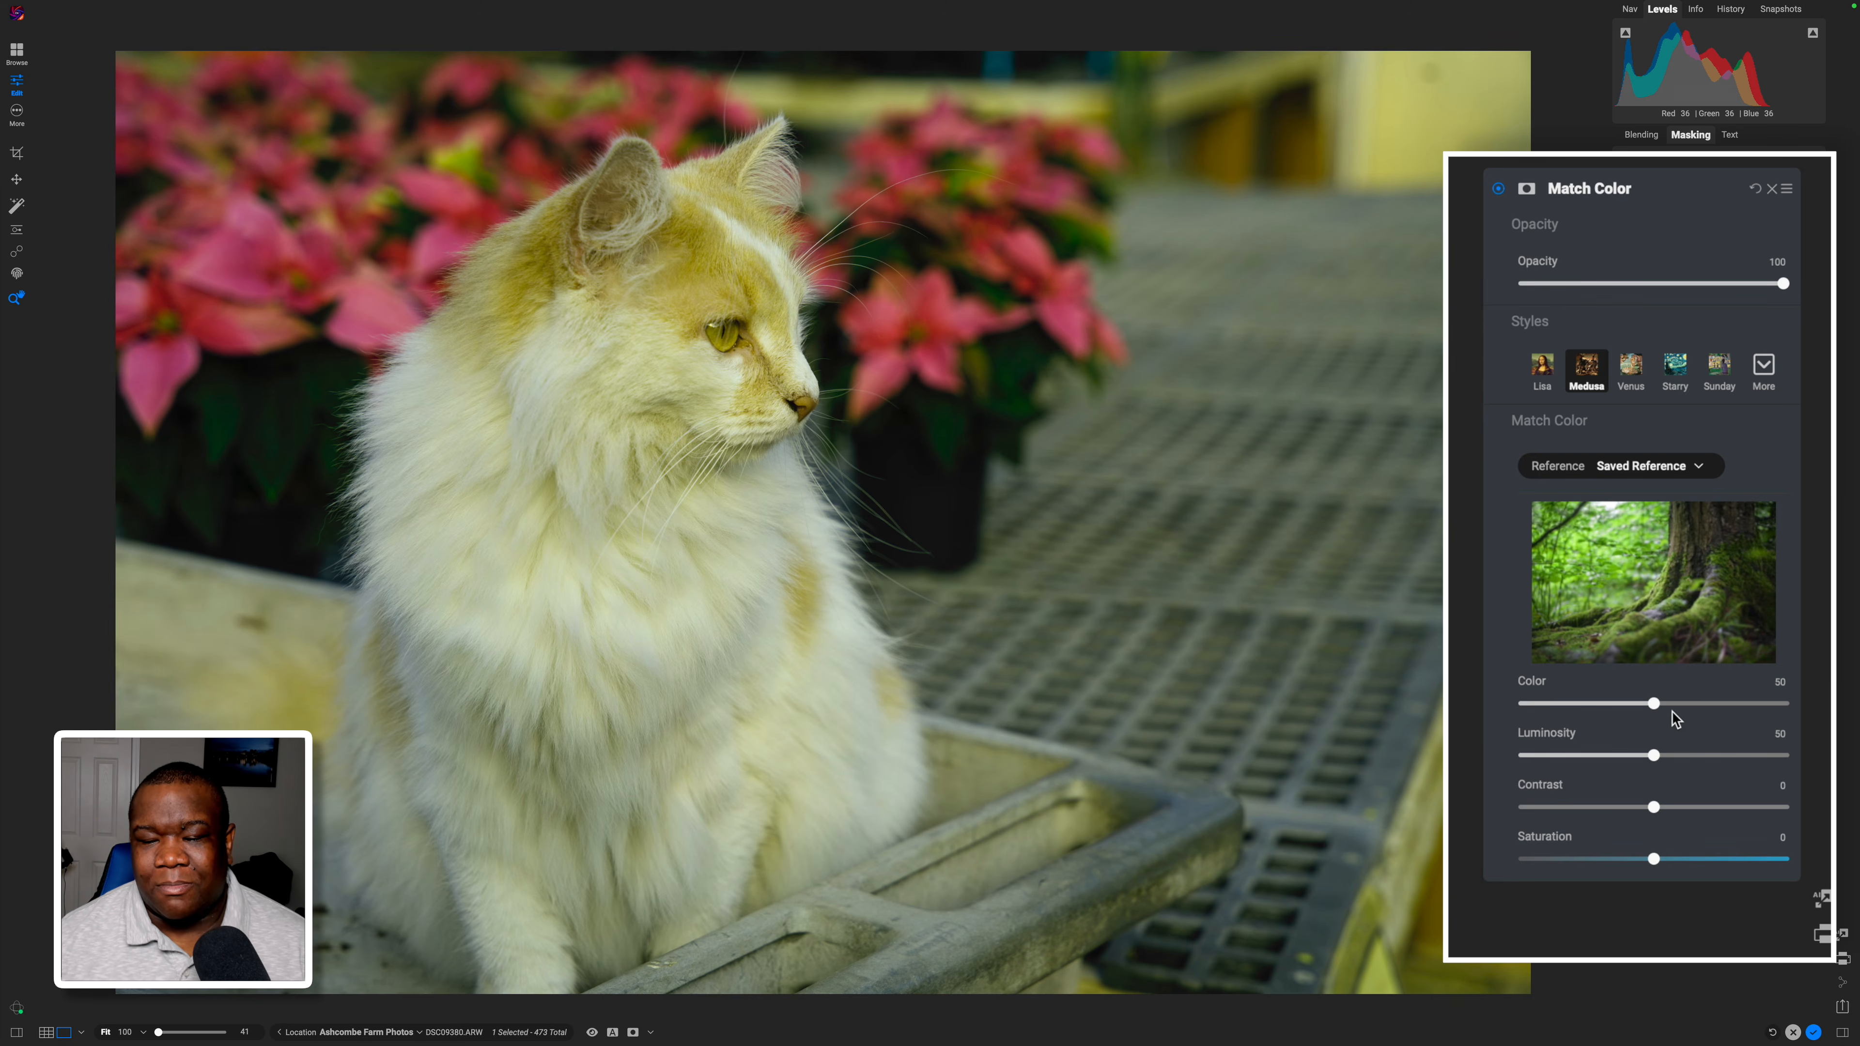
left_click_drag(1653, 703, 1483, 706)
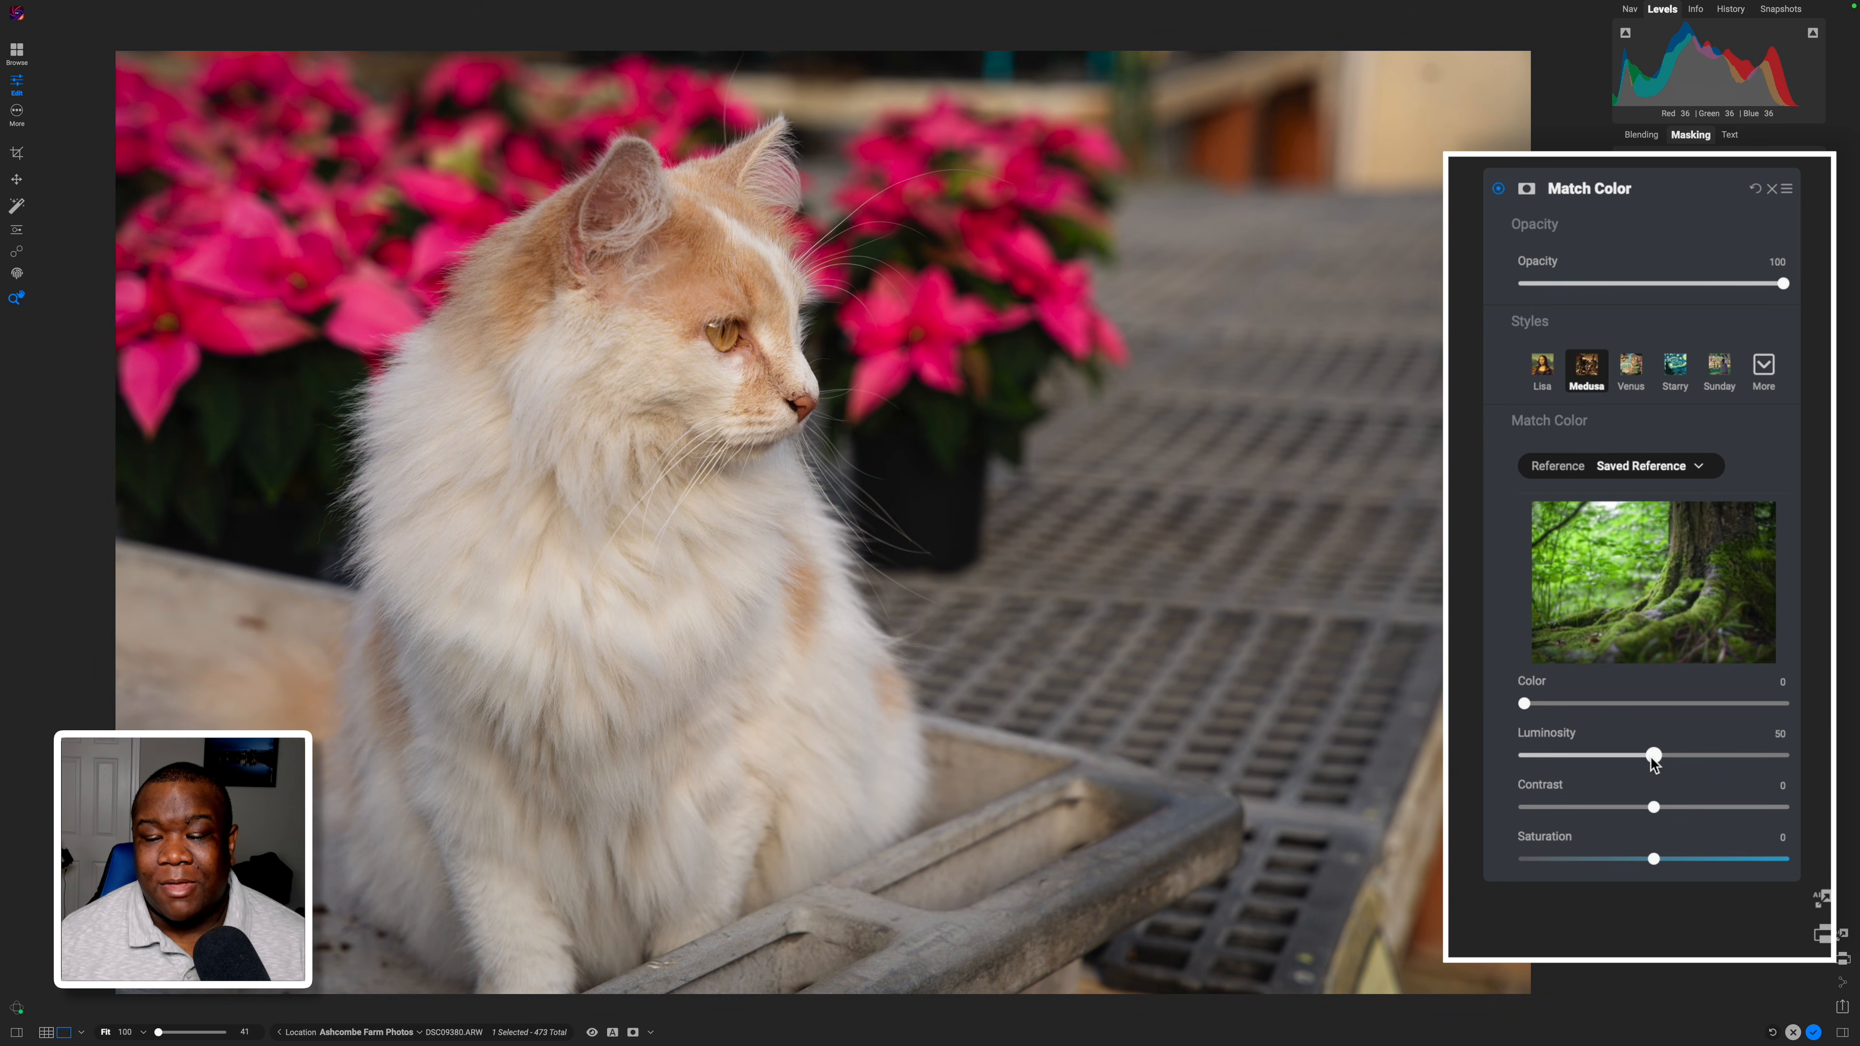
left_click_drag(1653, 756, 1781, 766)
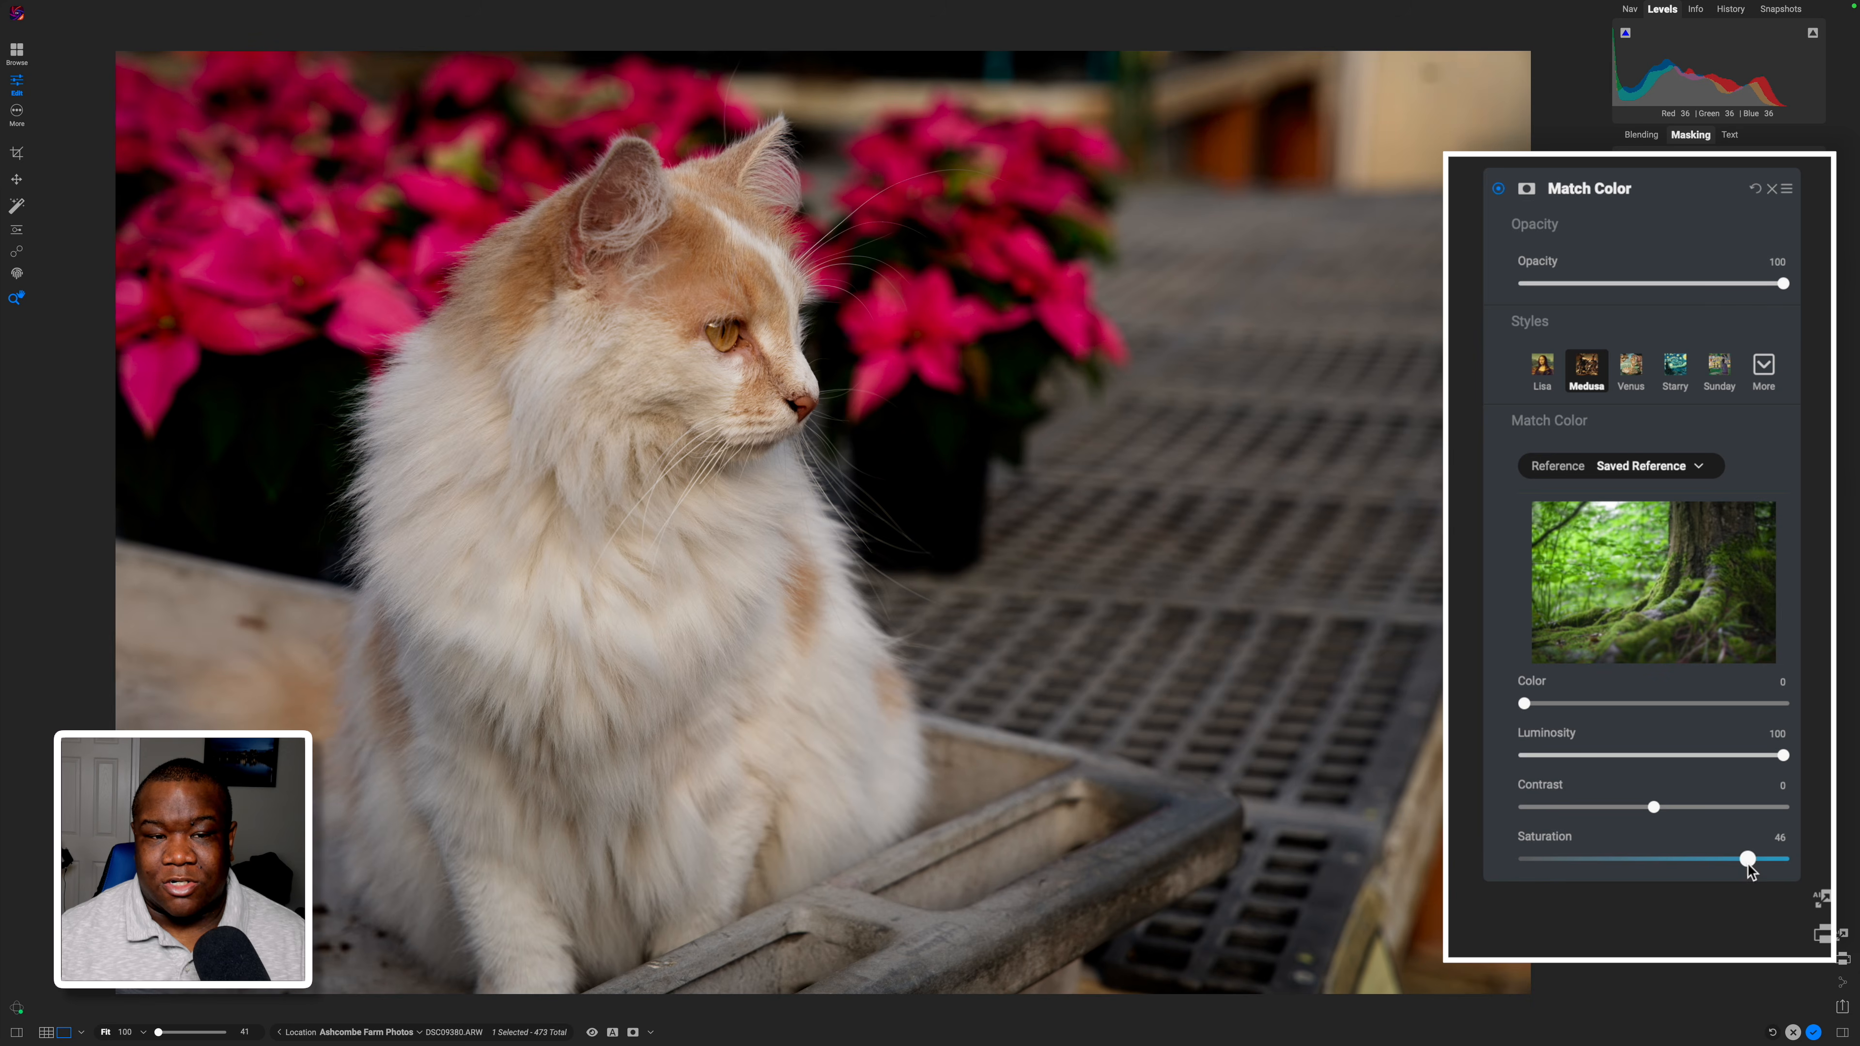
Try the Match Color saturation at 28 and contrast at 36, and reset the filter.
mouse_move(1671, 859)
left_mouse_down()
mouse_move(1452, 861)
mouse_move(1697, 858)
left_mouse_up()
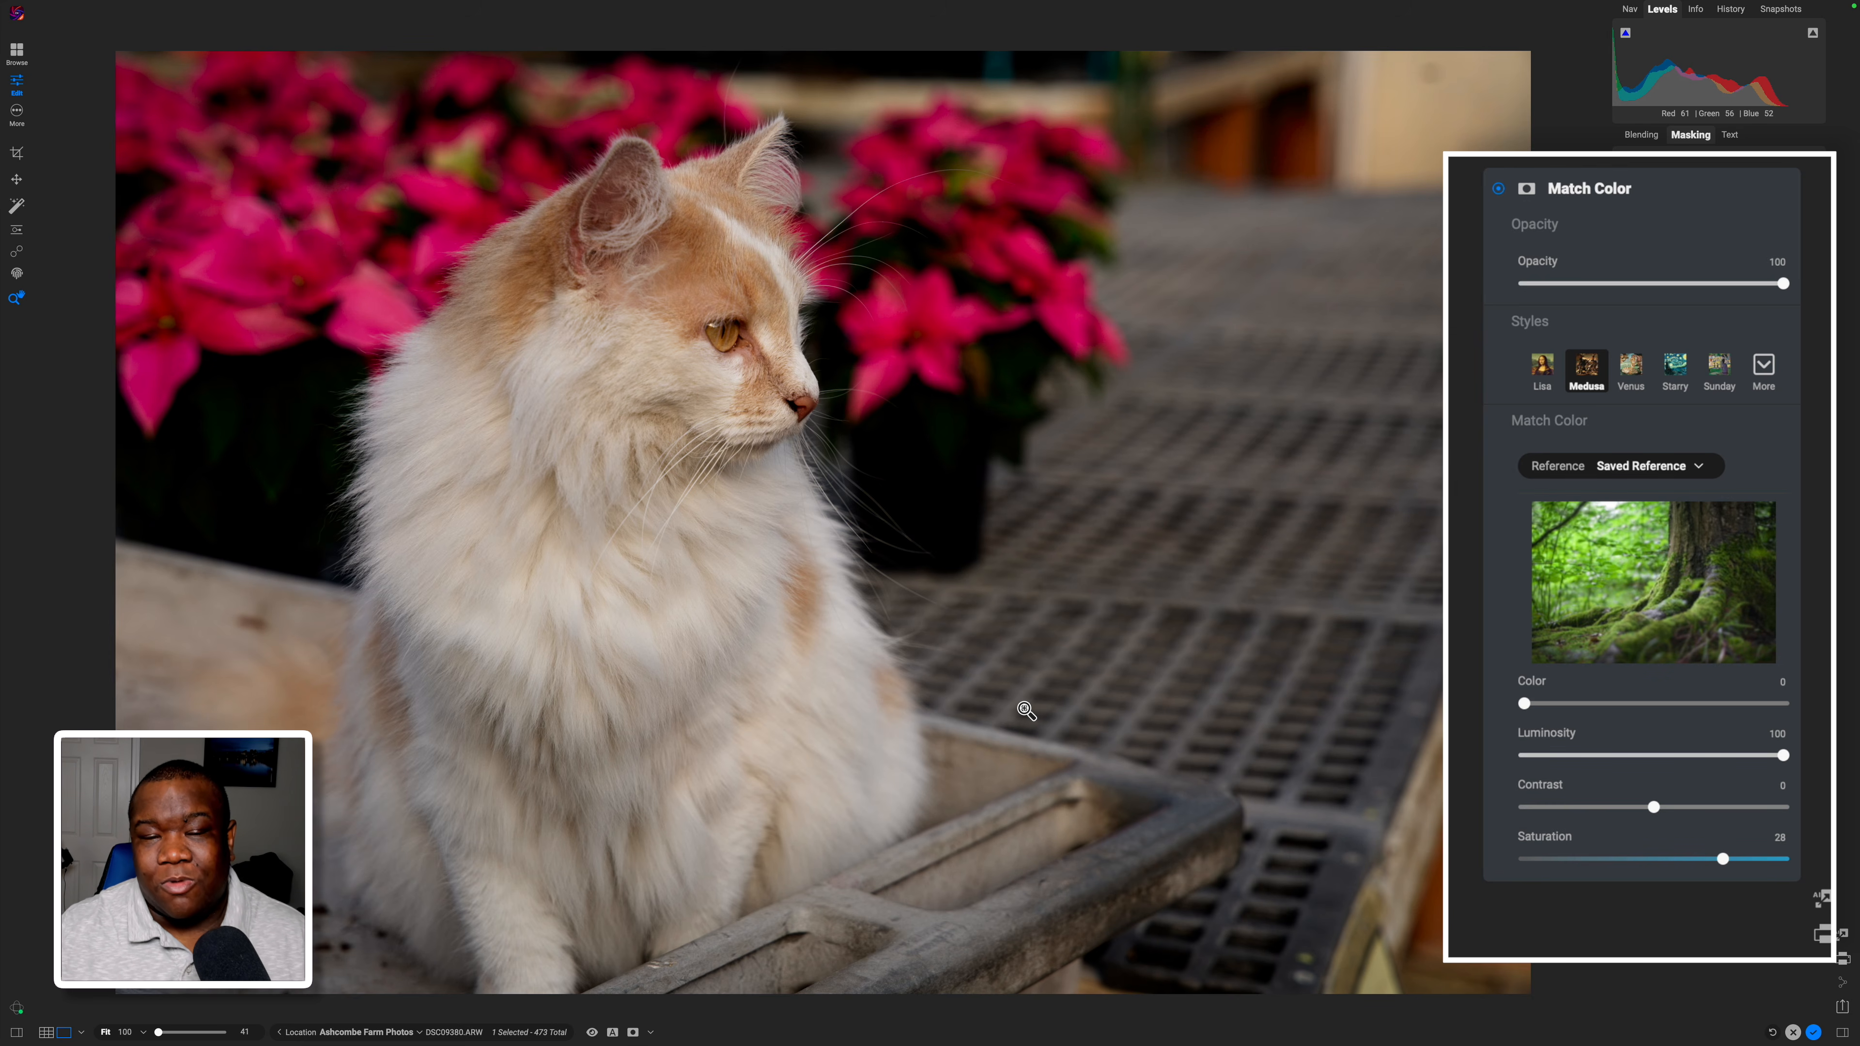
double_click(1723, 862)
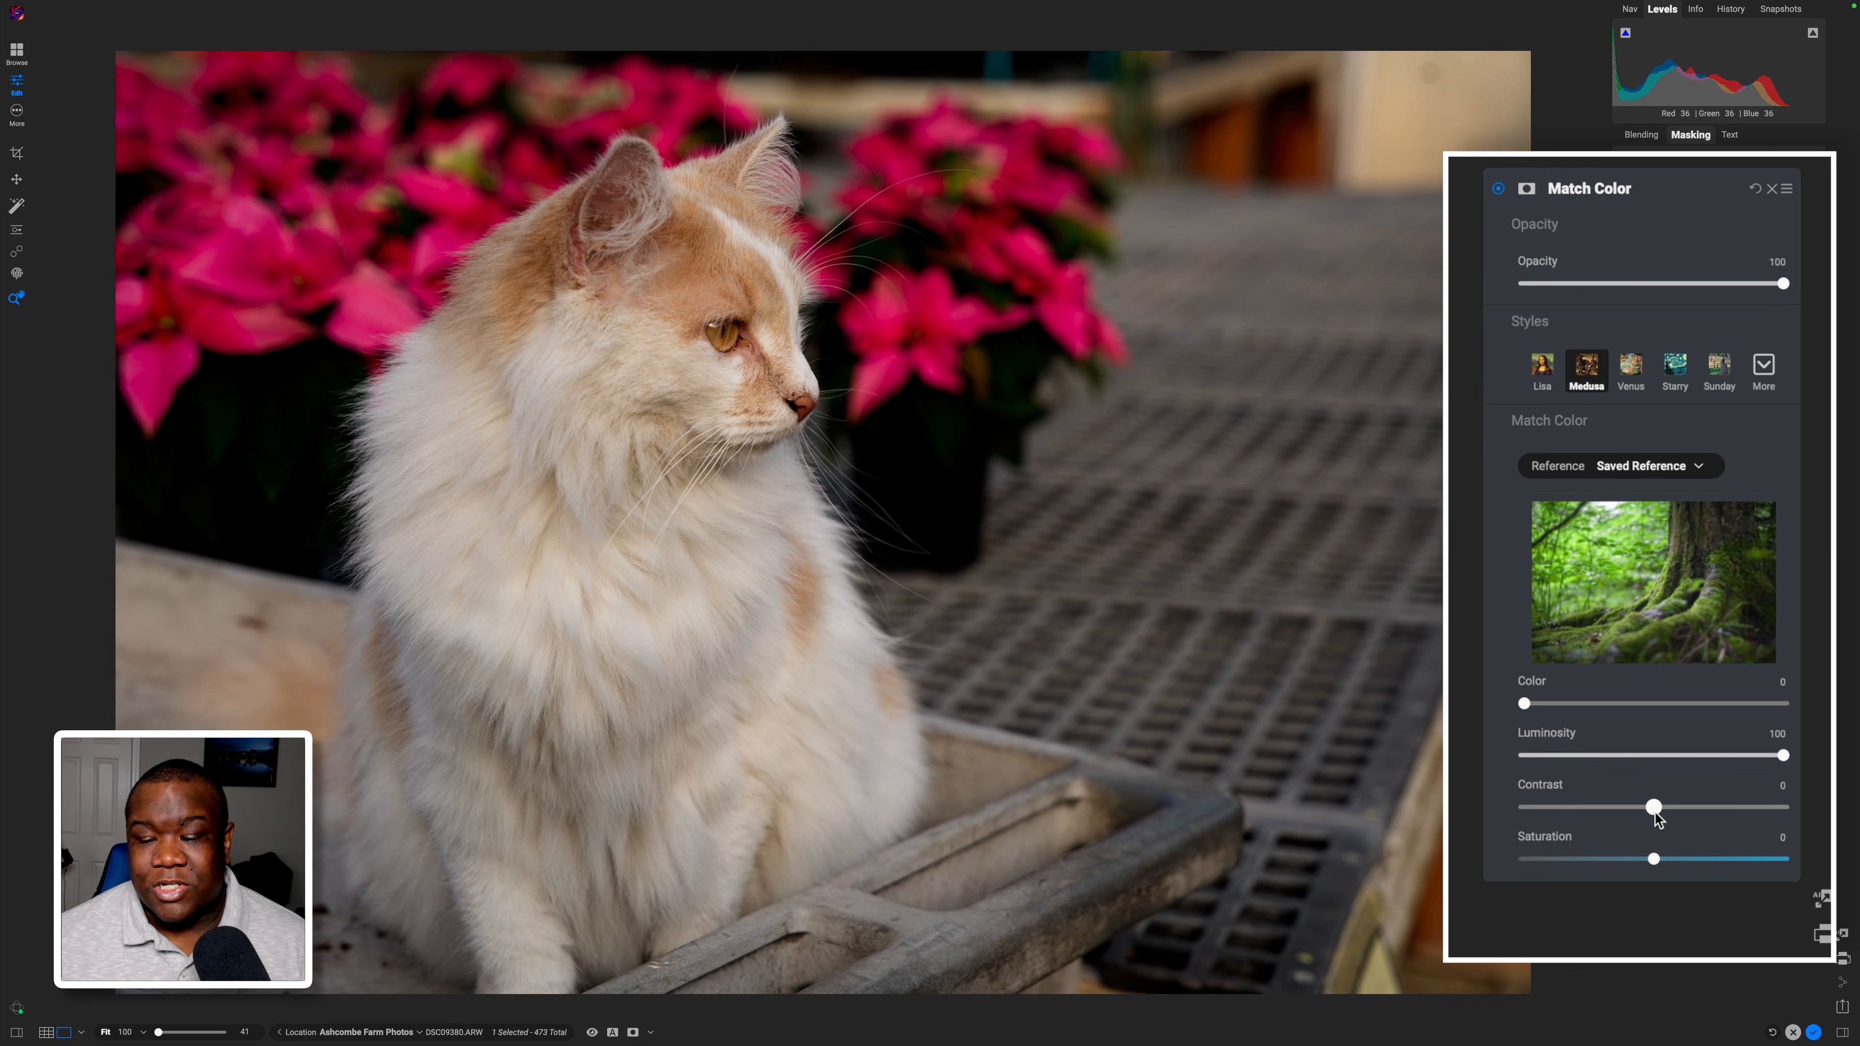
left_click_drag(1654, 813, 1731, 819)
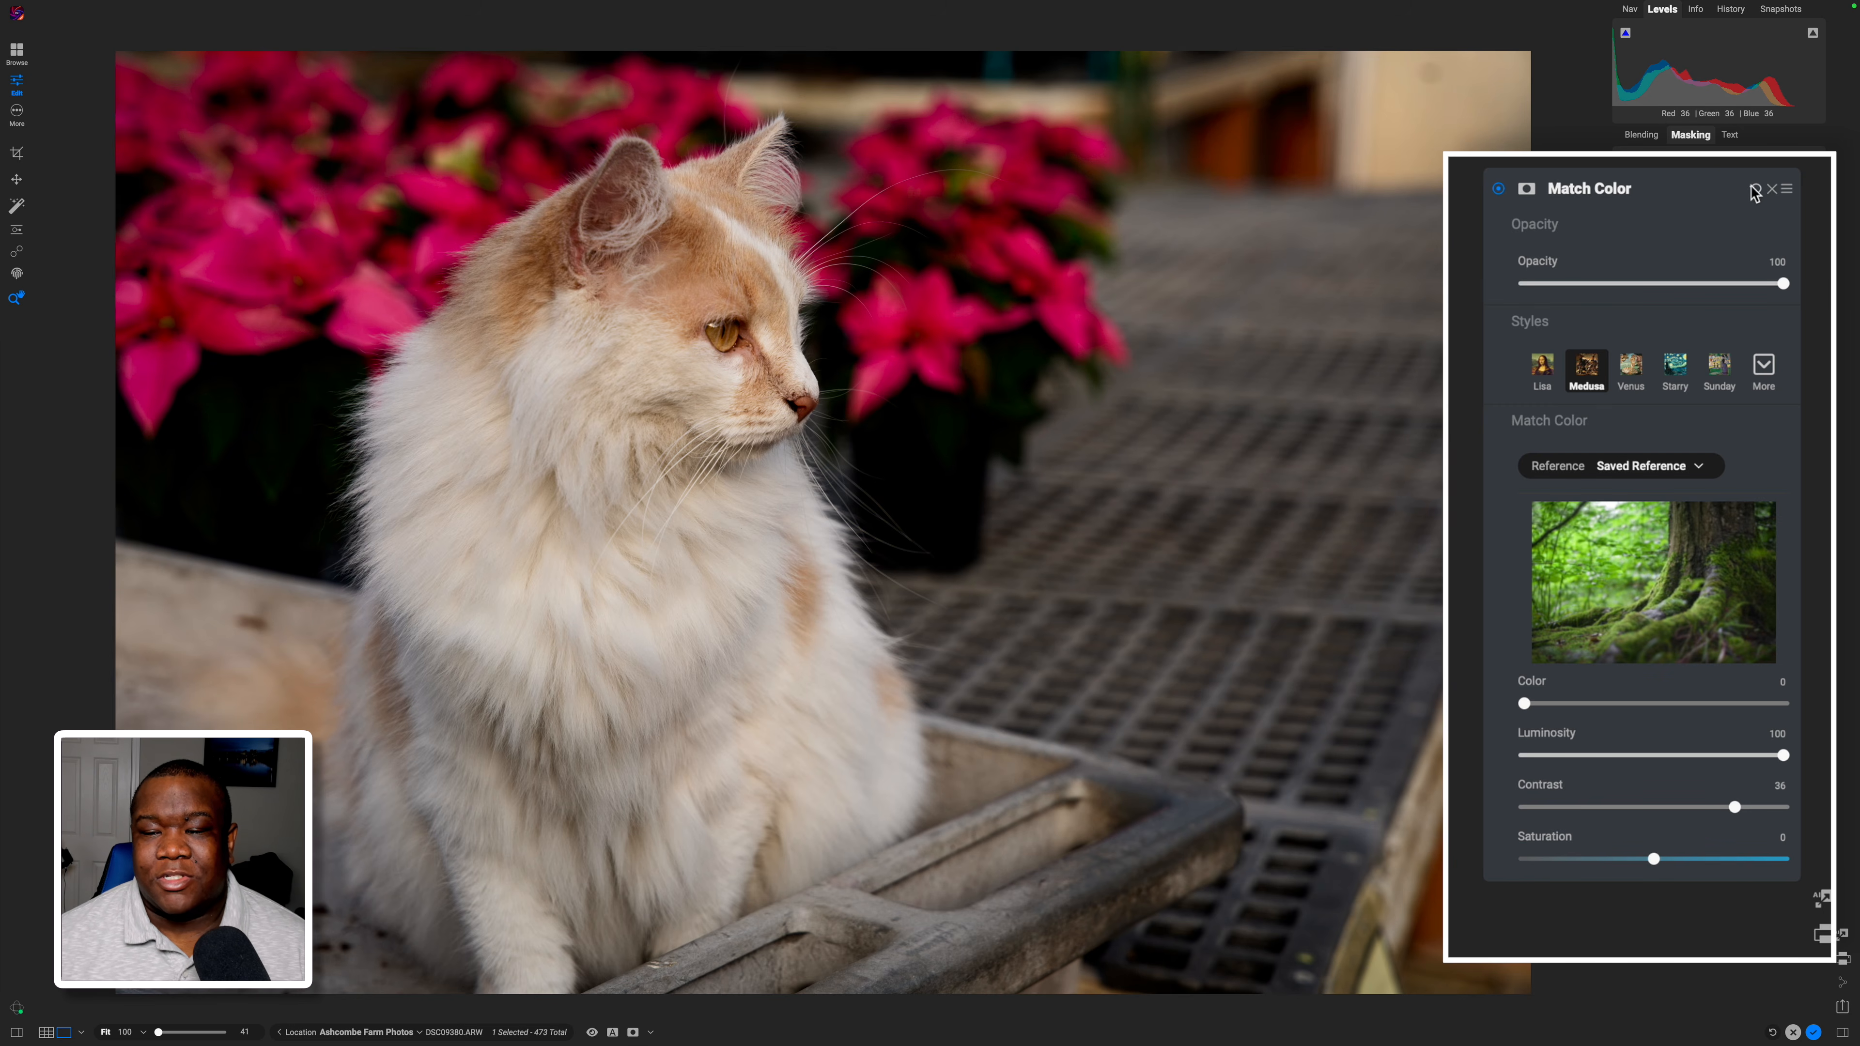
left_click(1756, 191)
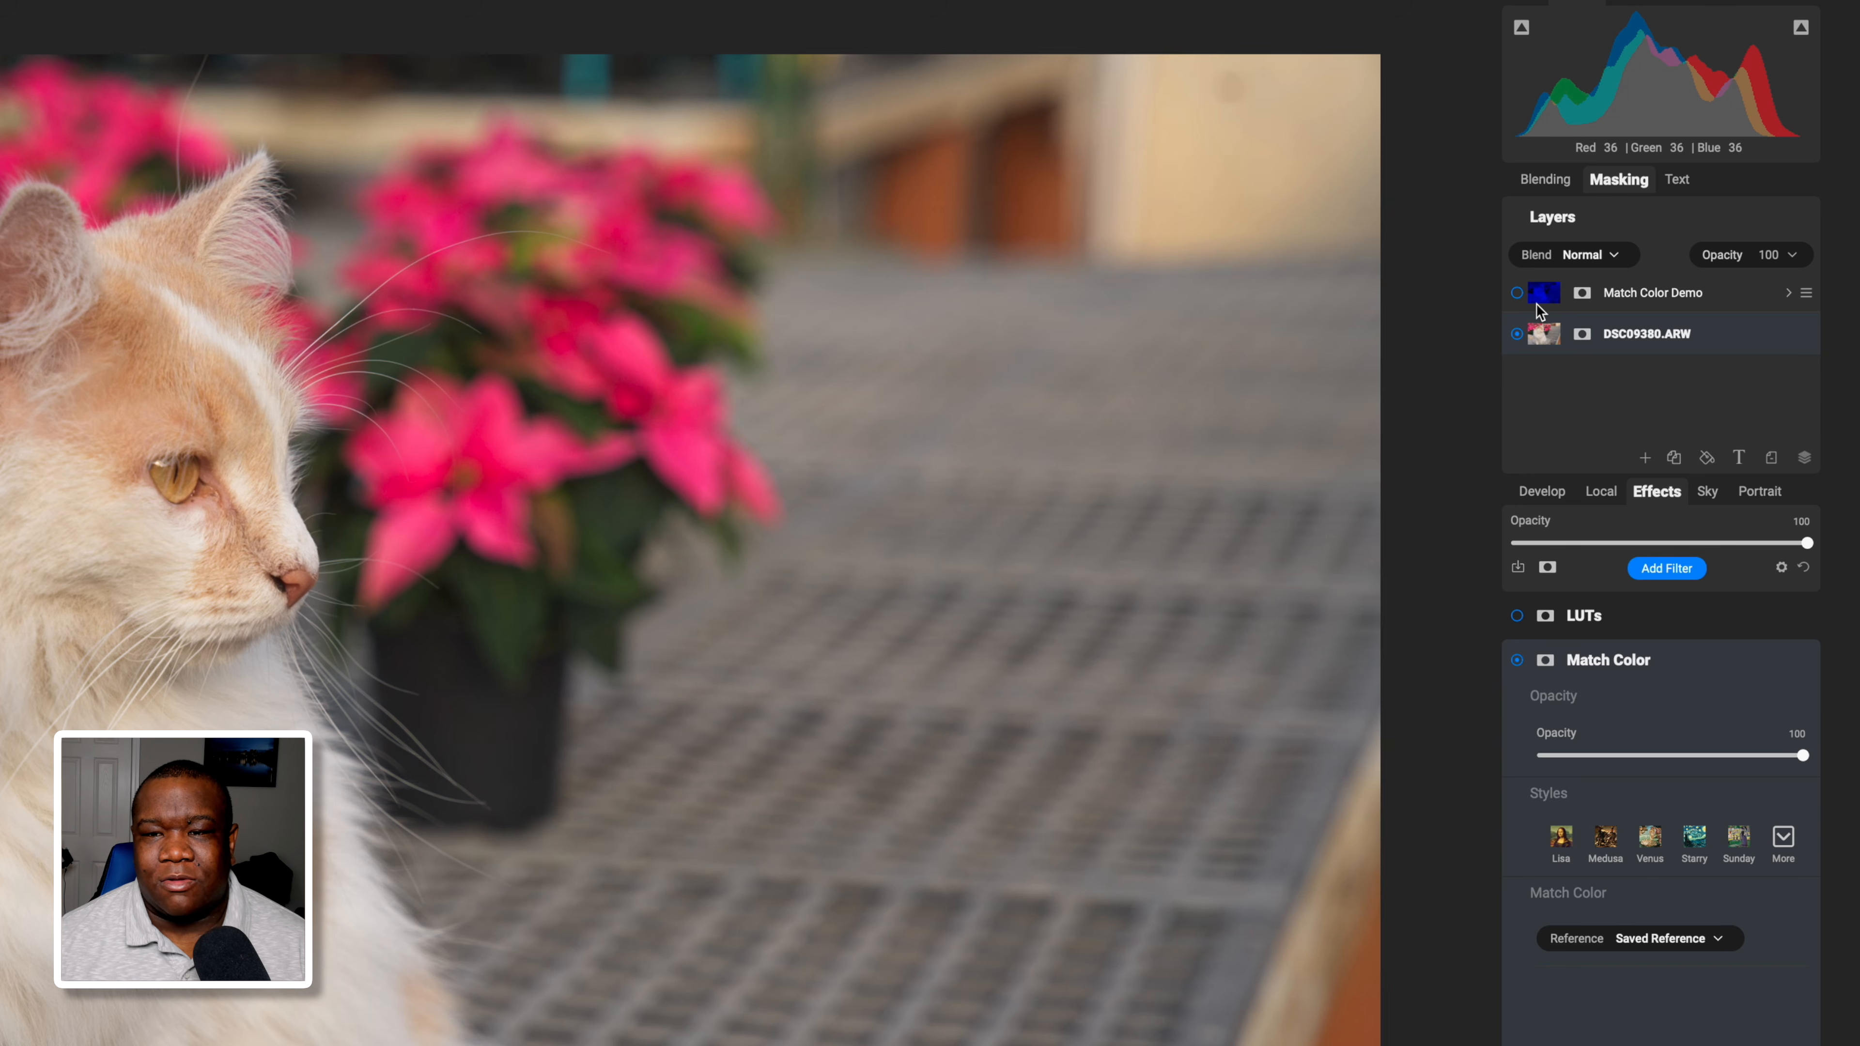
Preview the Match Color Demo layer, hide it again, and use it as the Match Color reference.
left_click(1517, 294)
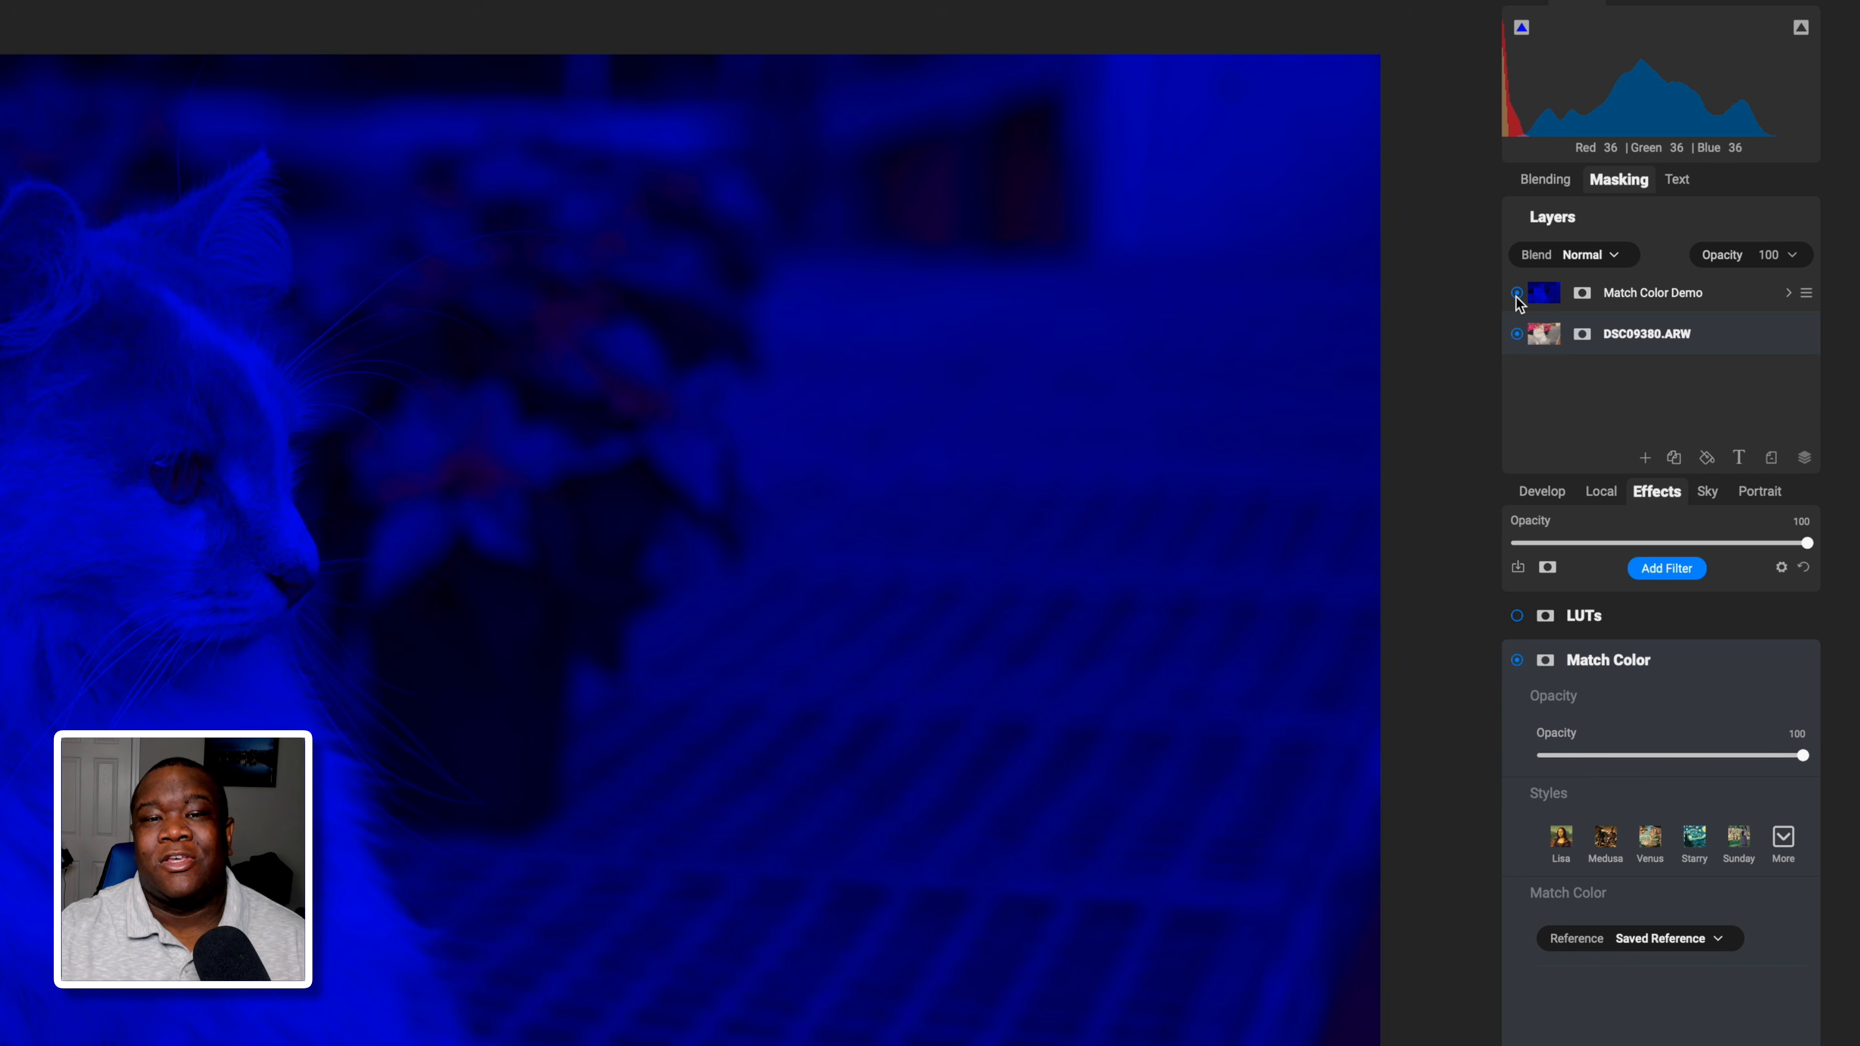
left_click(1516, 295)
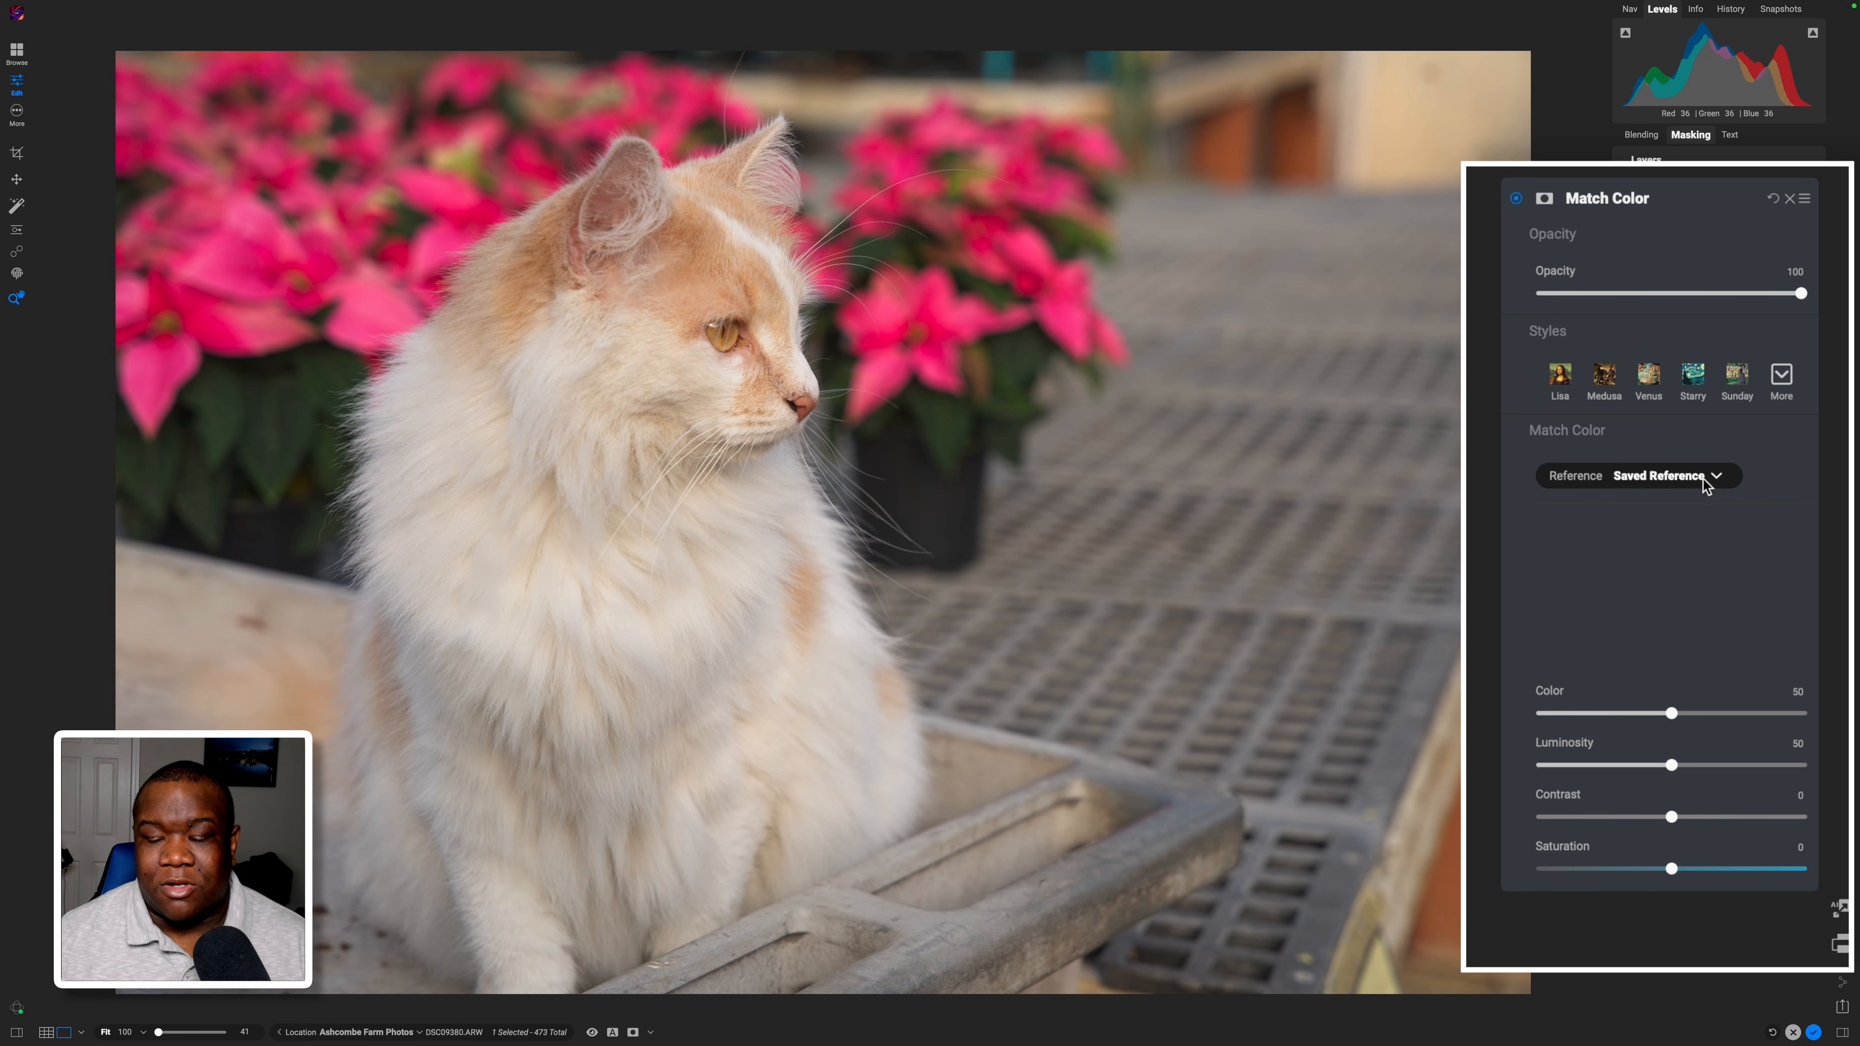
left_click(1704, 478)
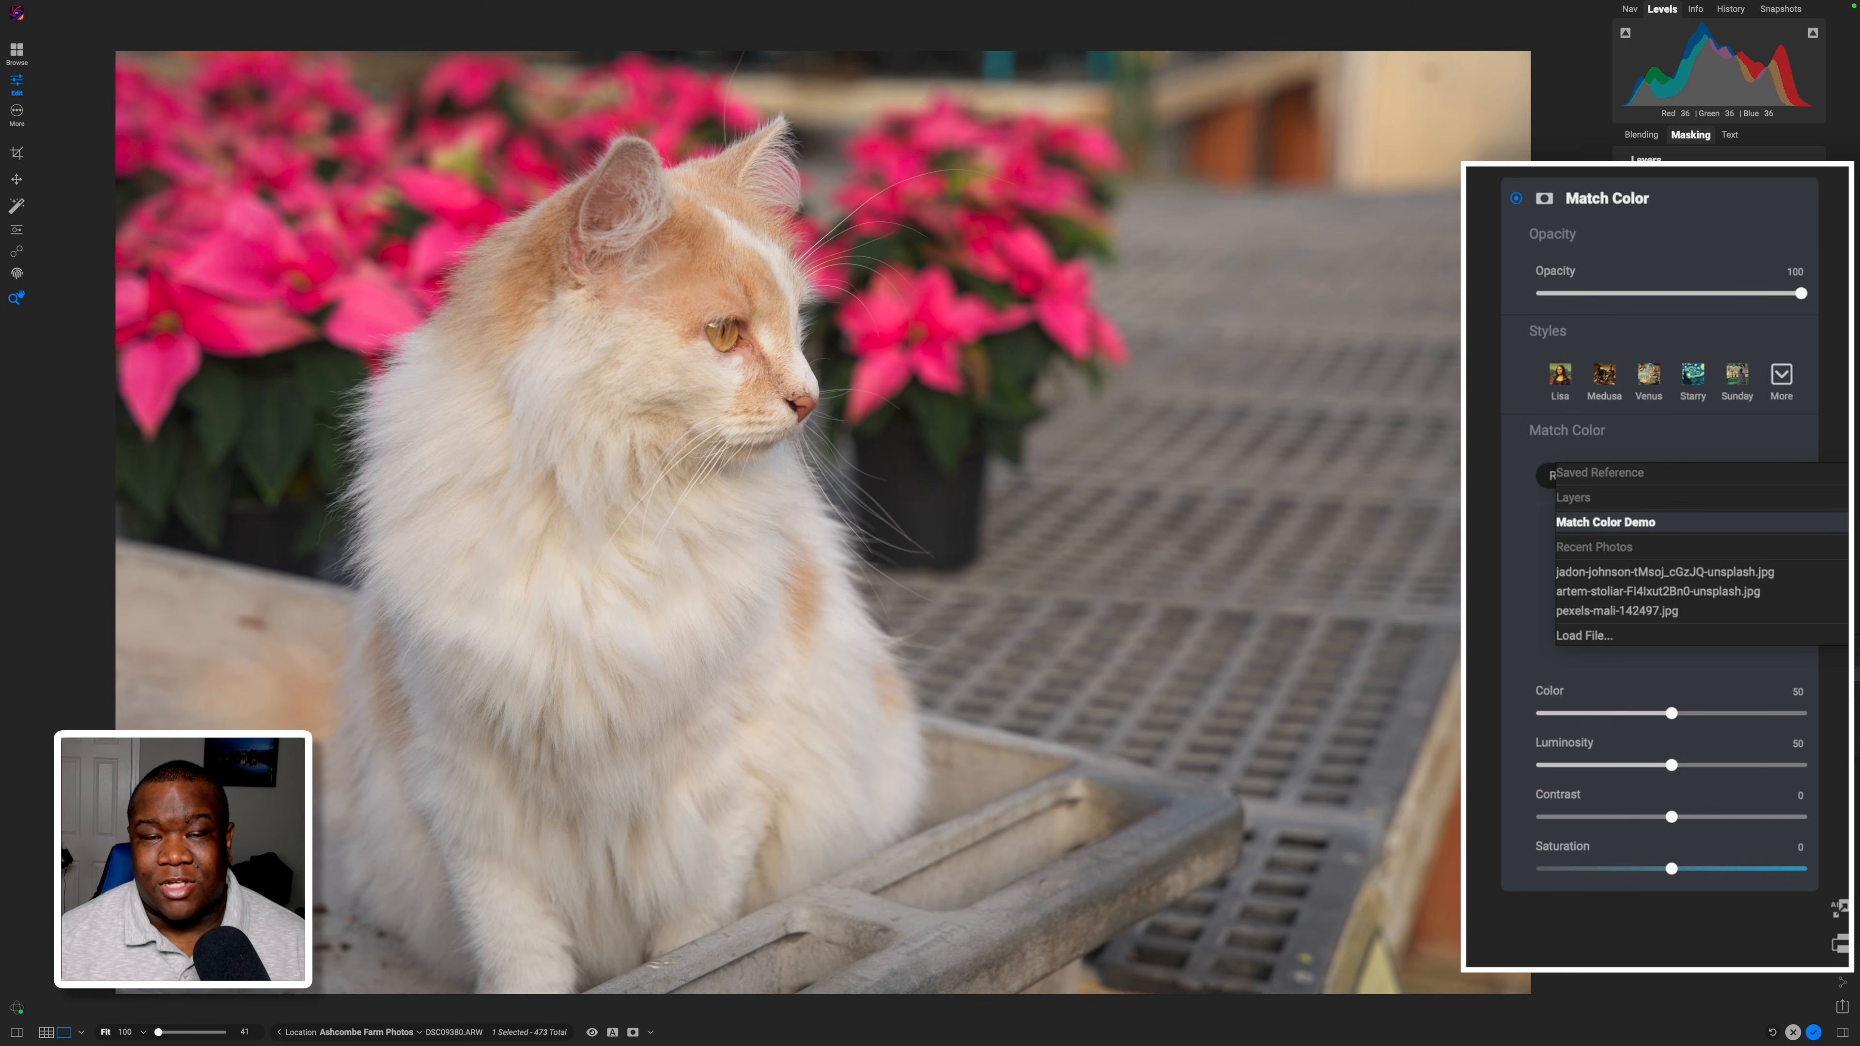
left_click(1679, 523)
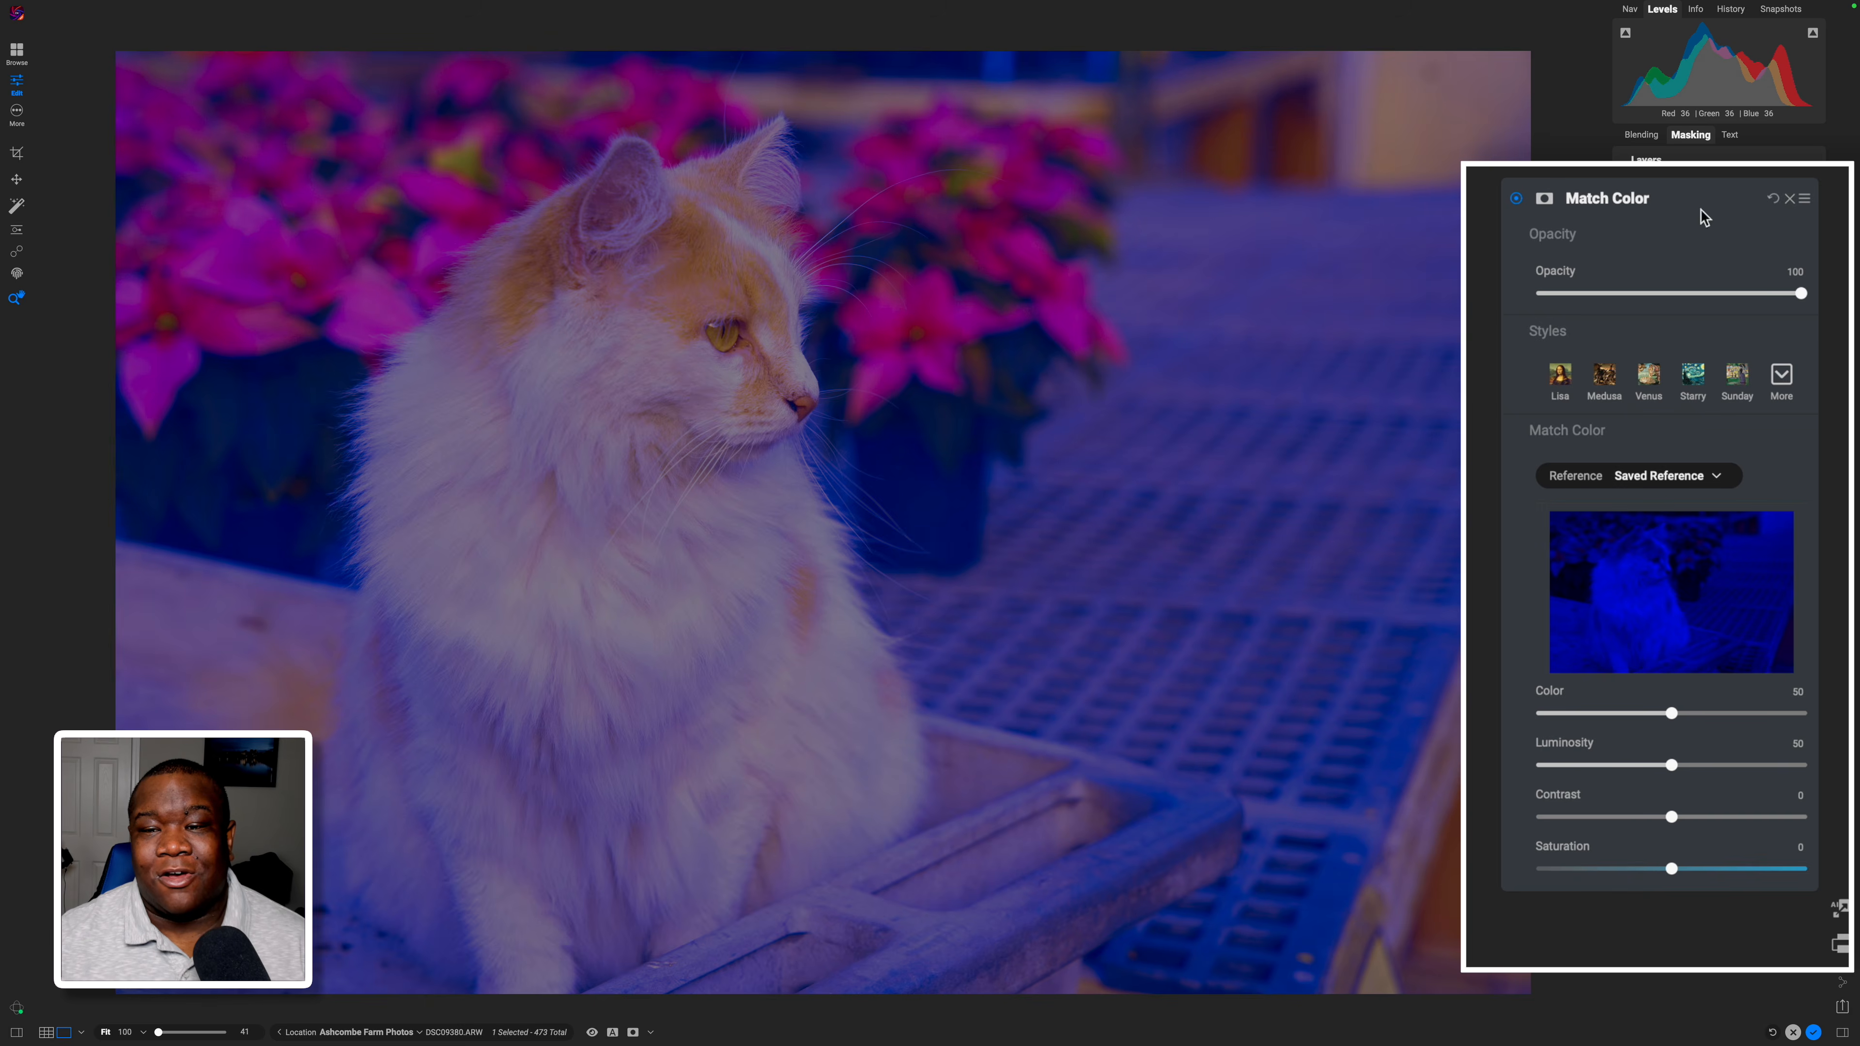
Review the available reference sources and reselect the Match Color Demo layer.
scroll(1704, 218, "up", 5)
scroll(1705, 217, "down", 5)
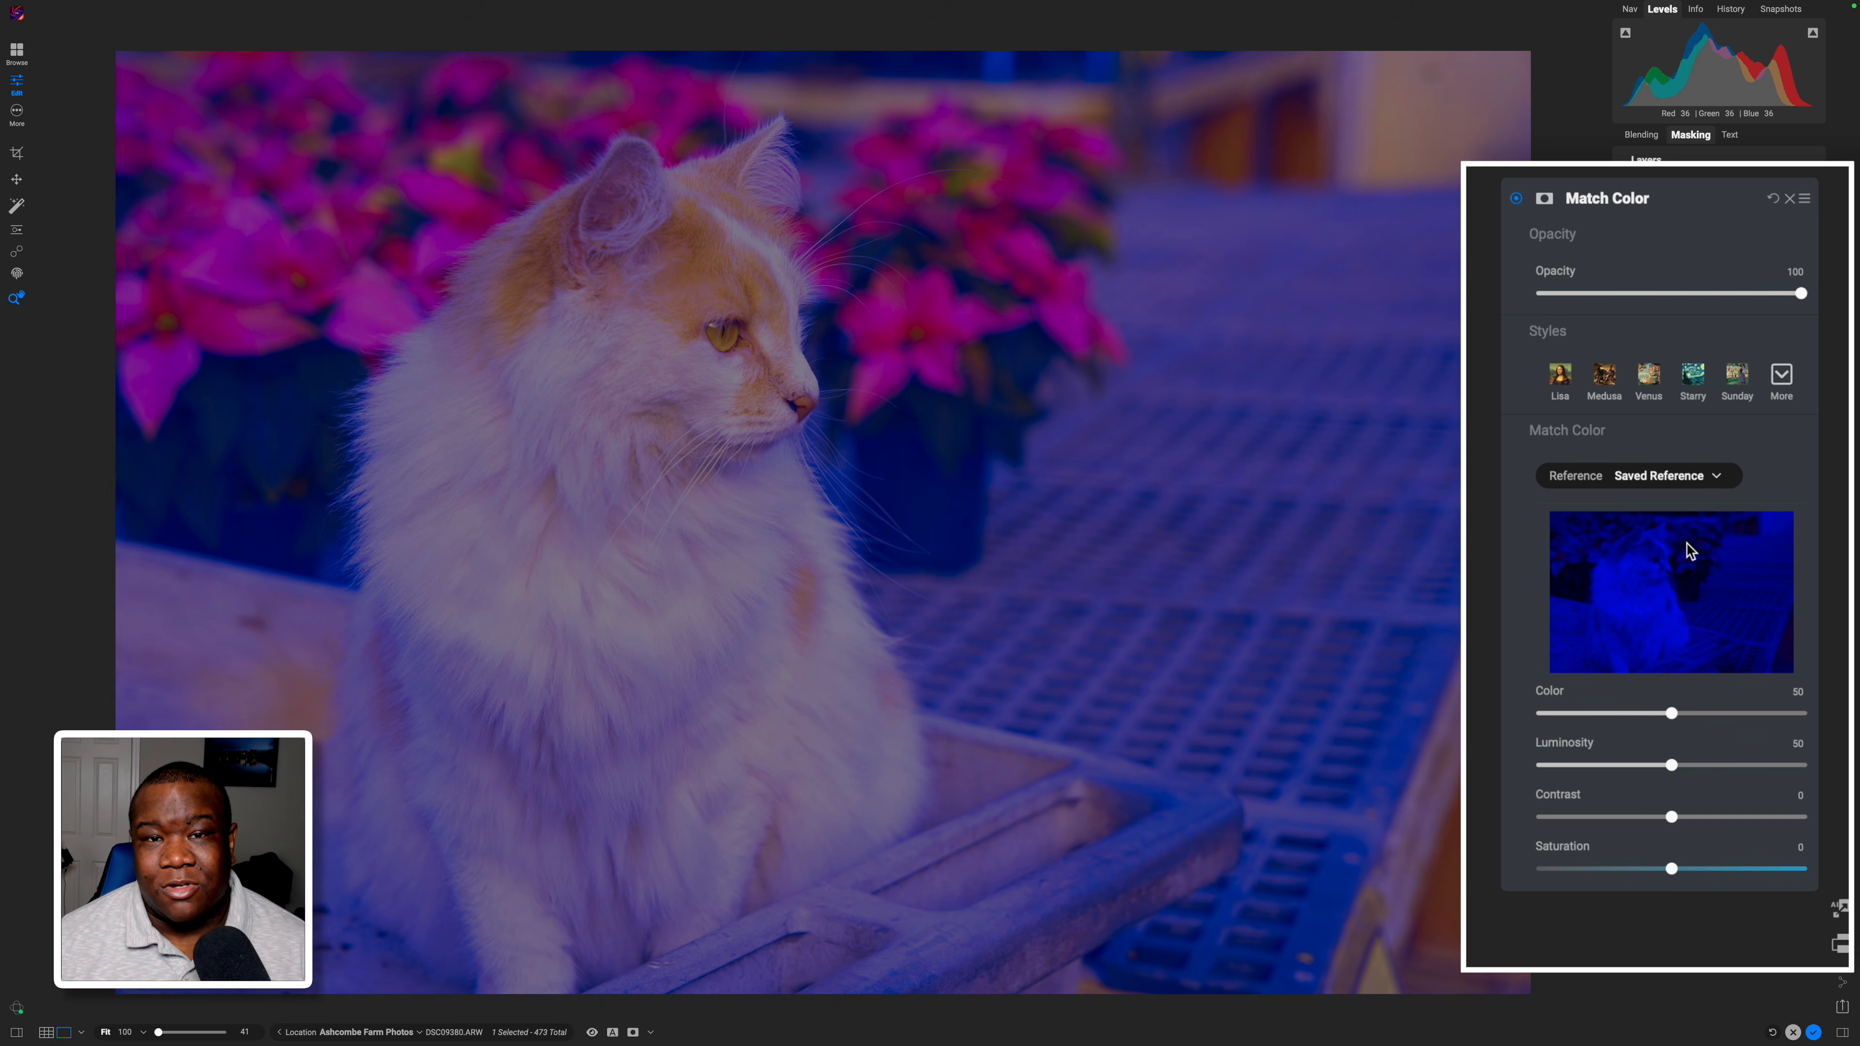
left_click(1675, 486)
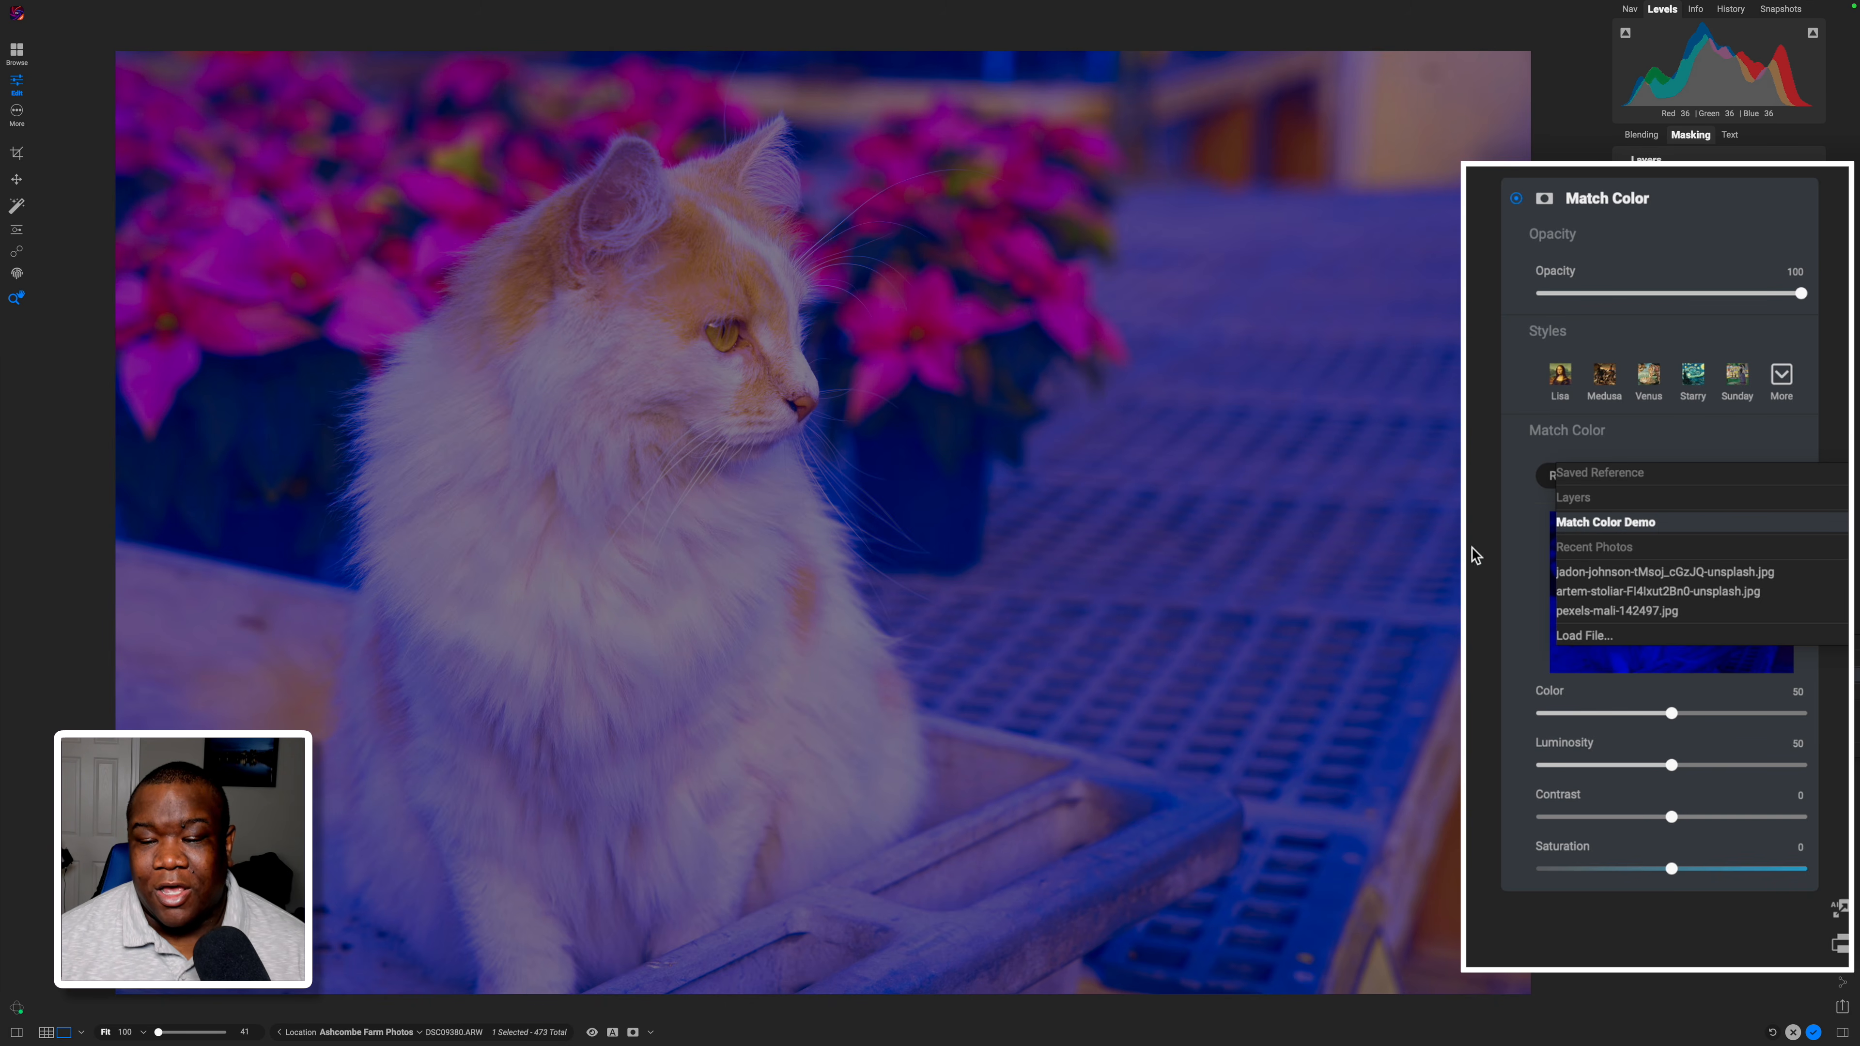
left_click(1657, 524)
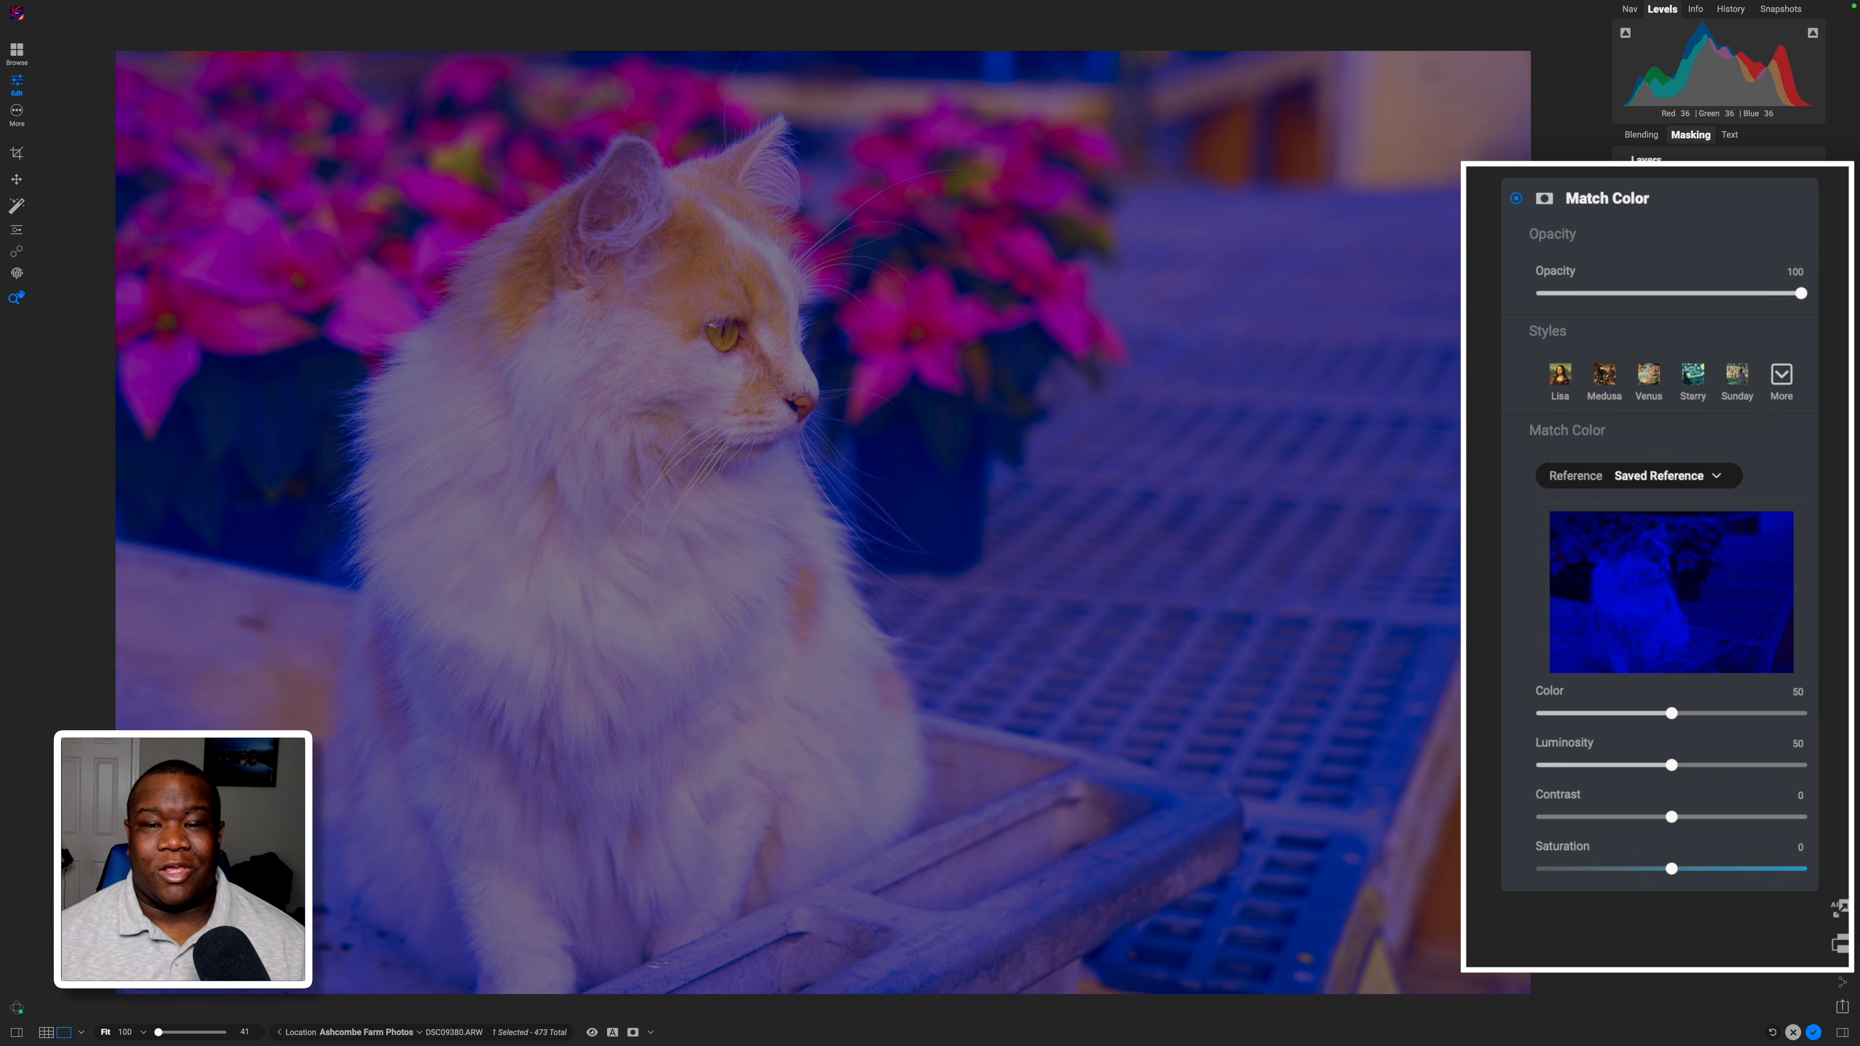
Set the Match Color filter's color and luminosity to 0, and compare the photo with its before view twice.
left_click_drag(1669, 716, 1481, 725)
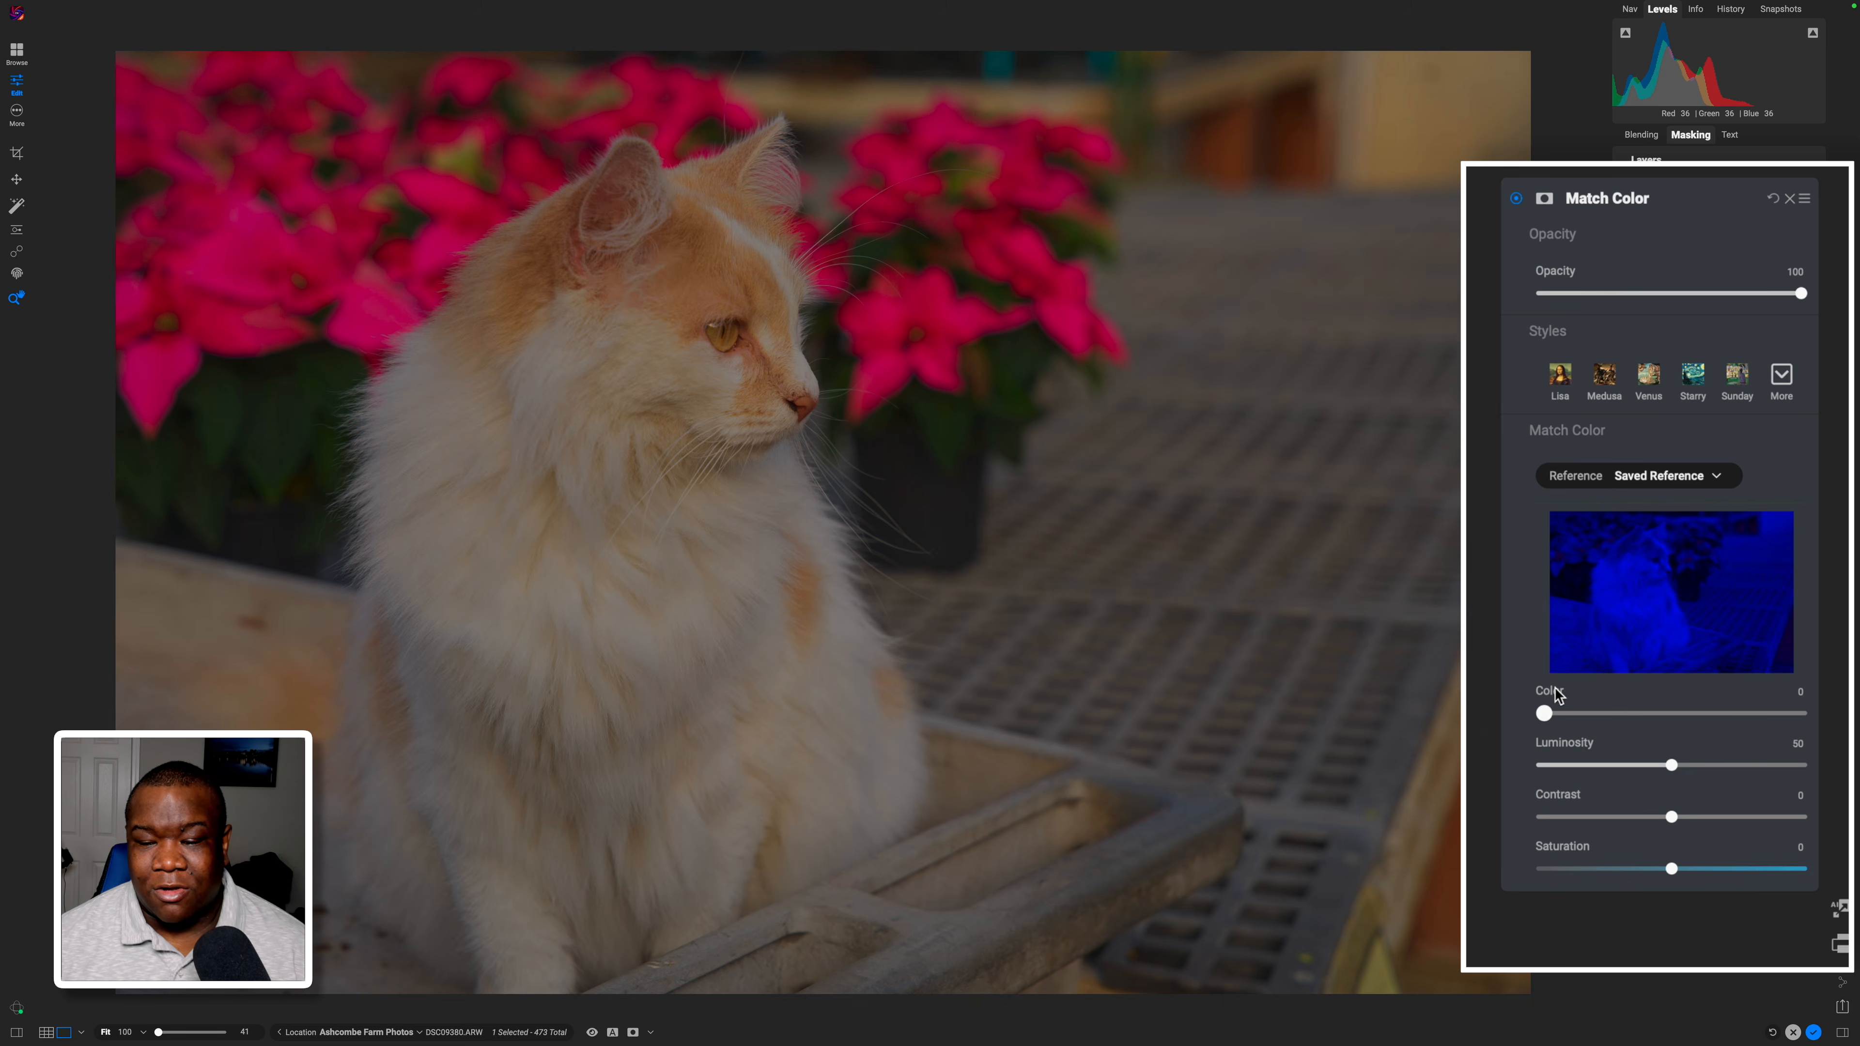
left_click_drag(1662, 764, 1538, 768)
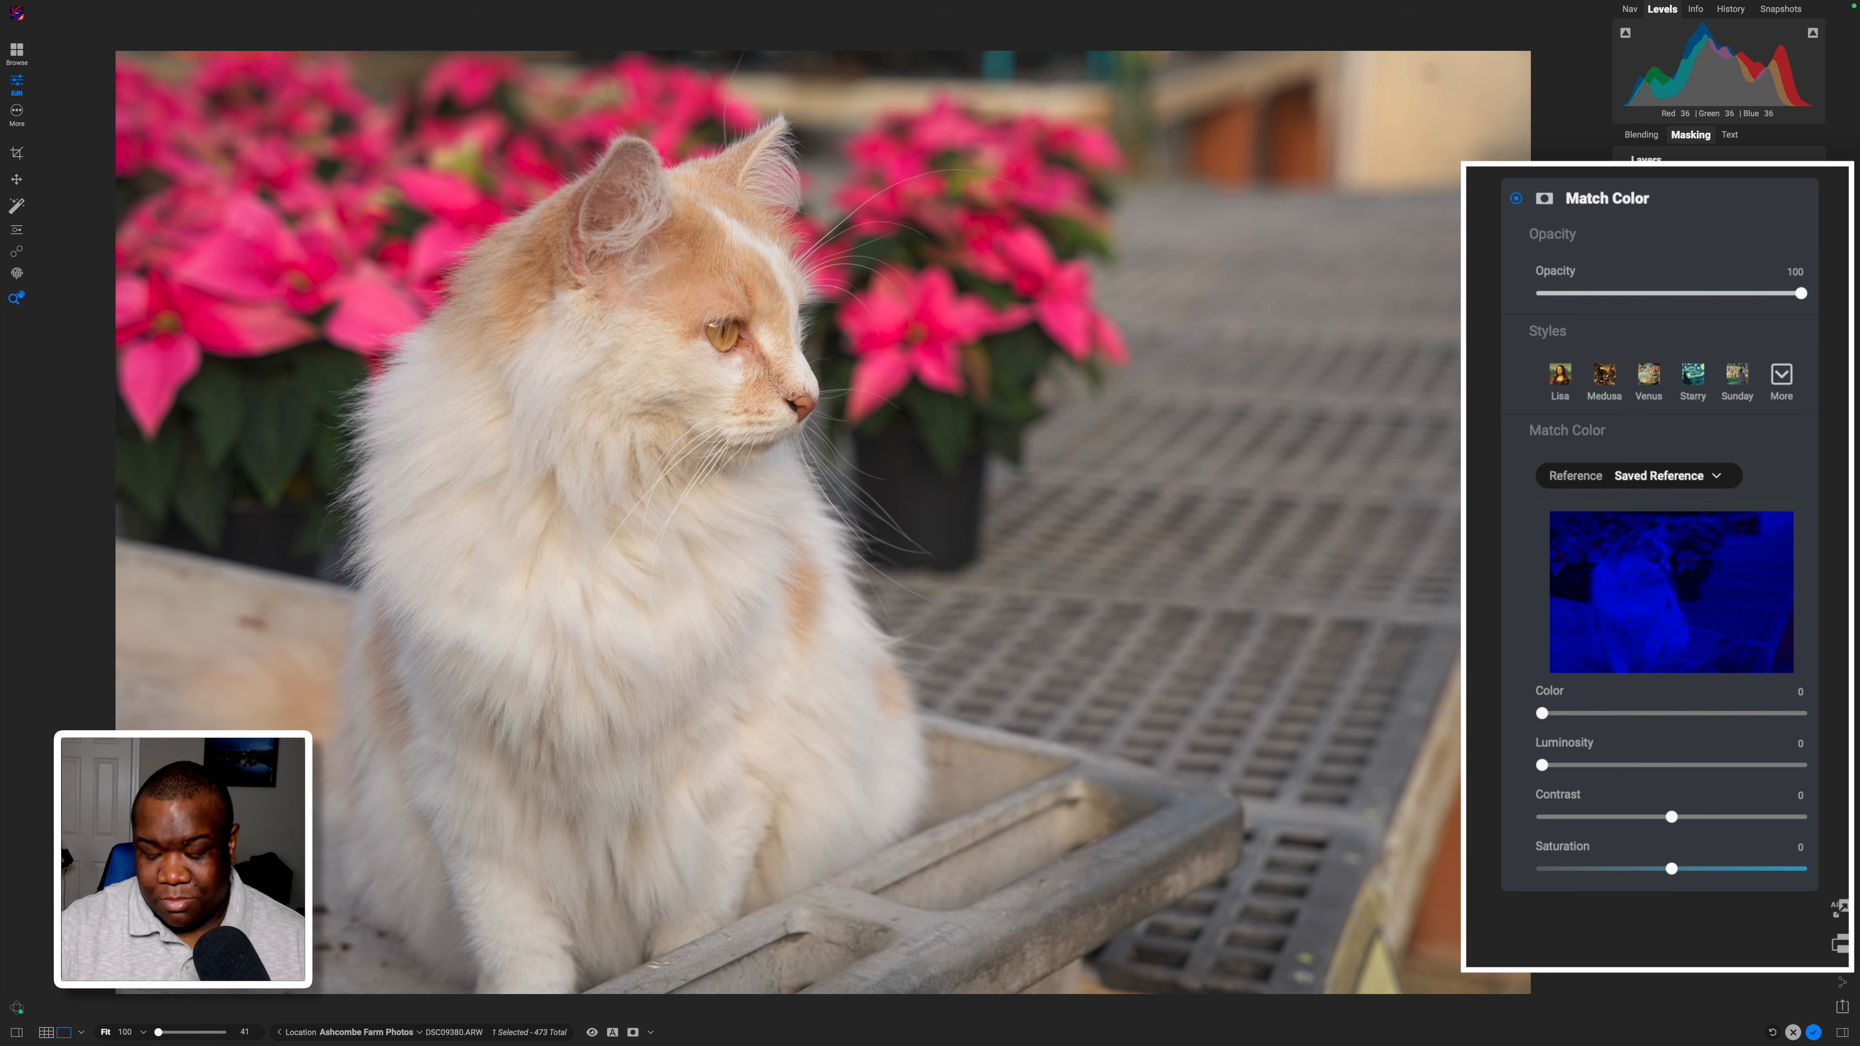
key("backslash")
key("backslash")
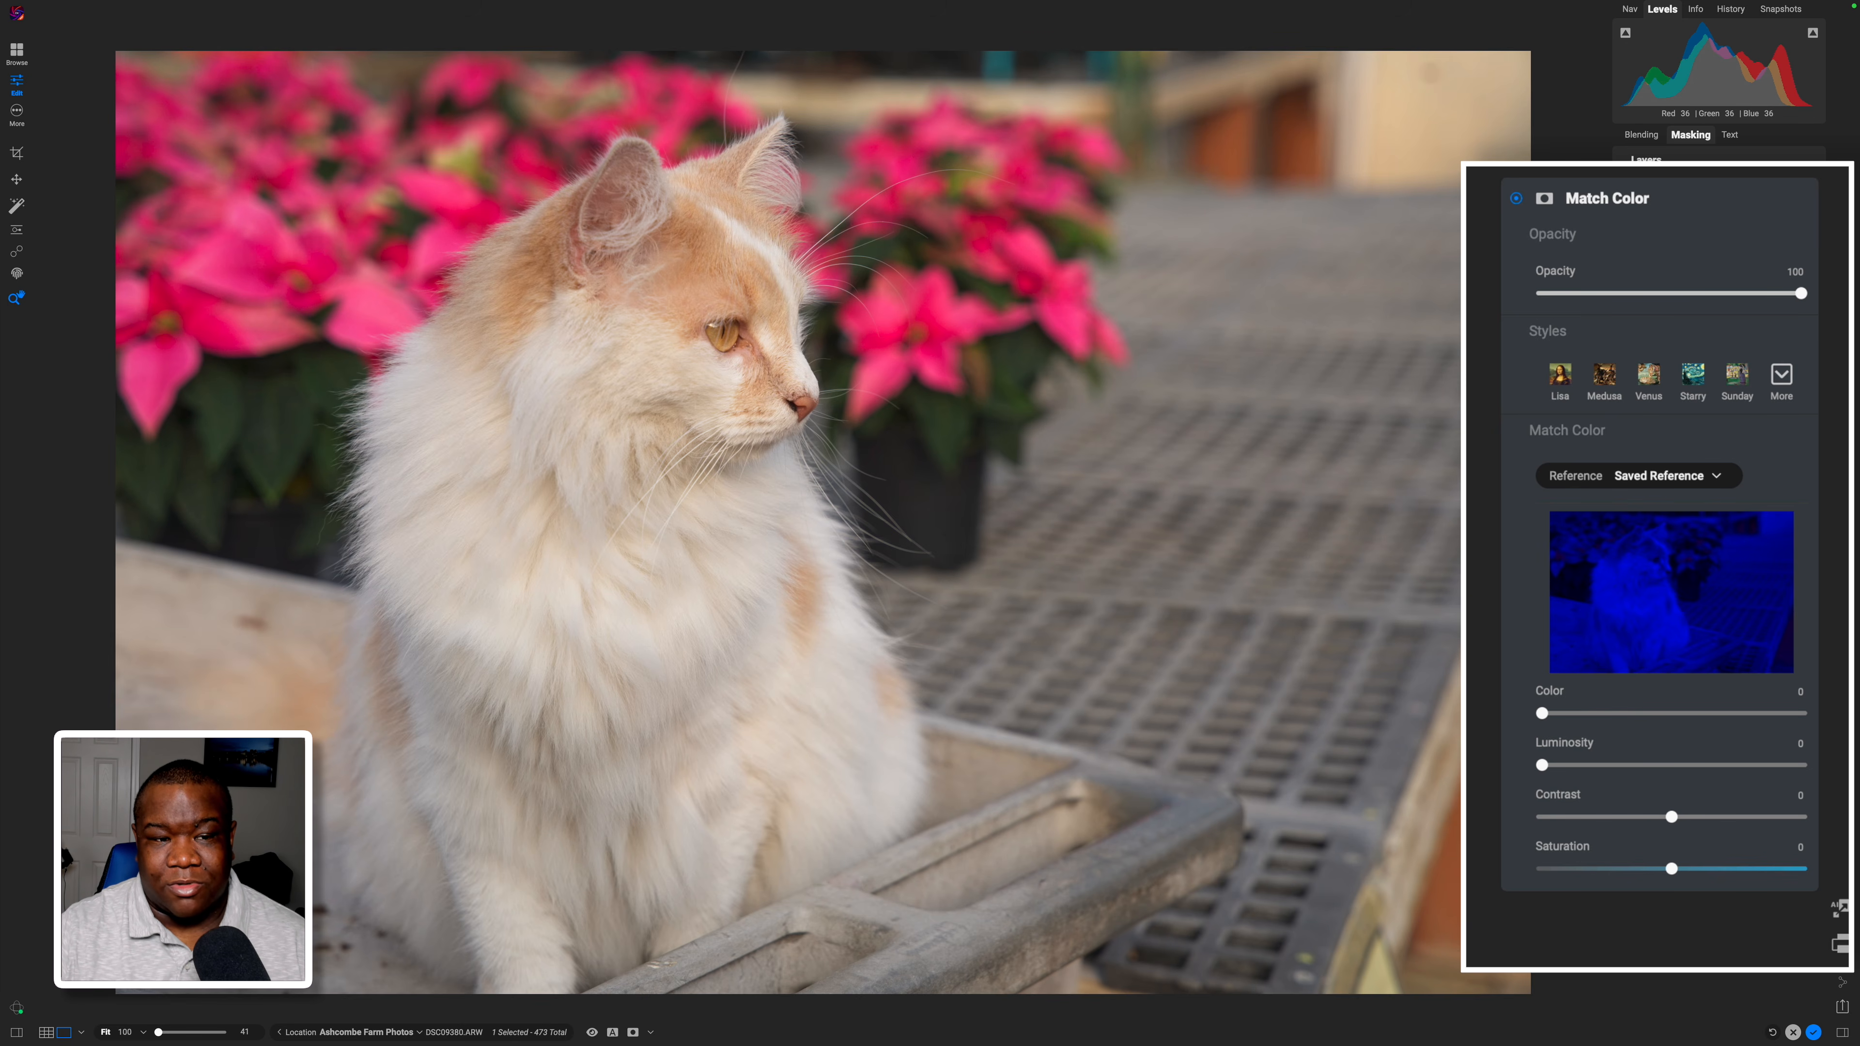
key("backslash")
key("backslash")
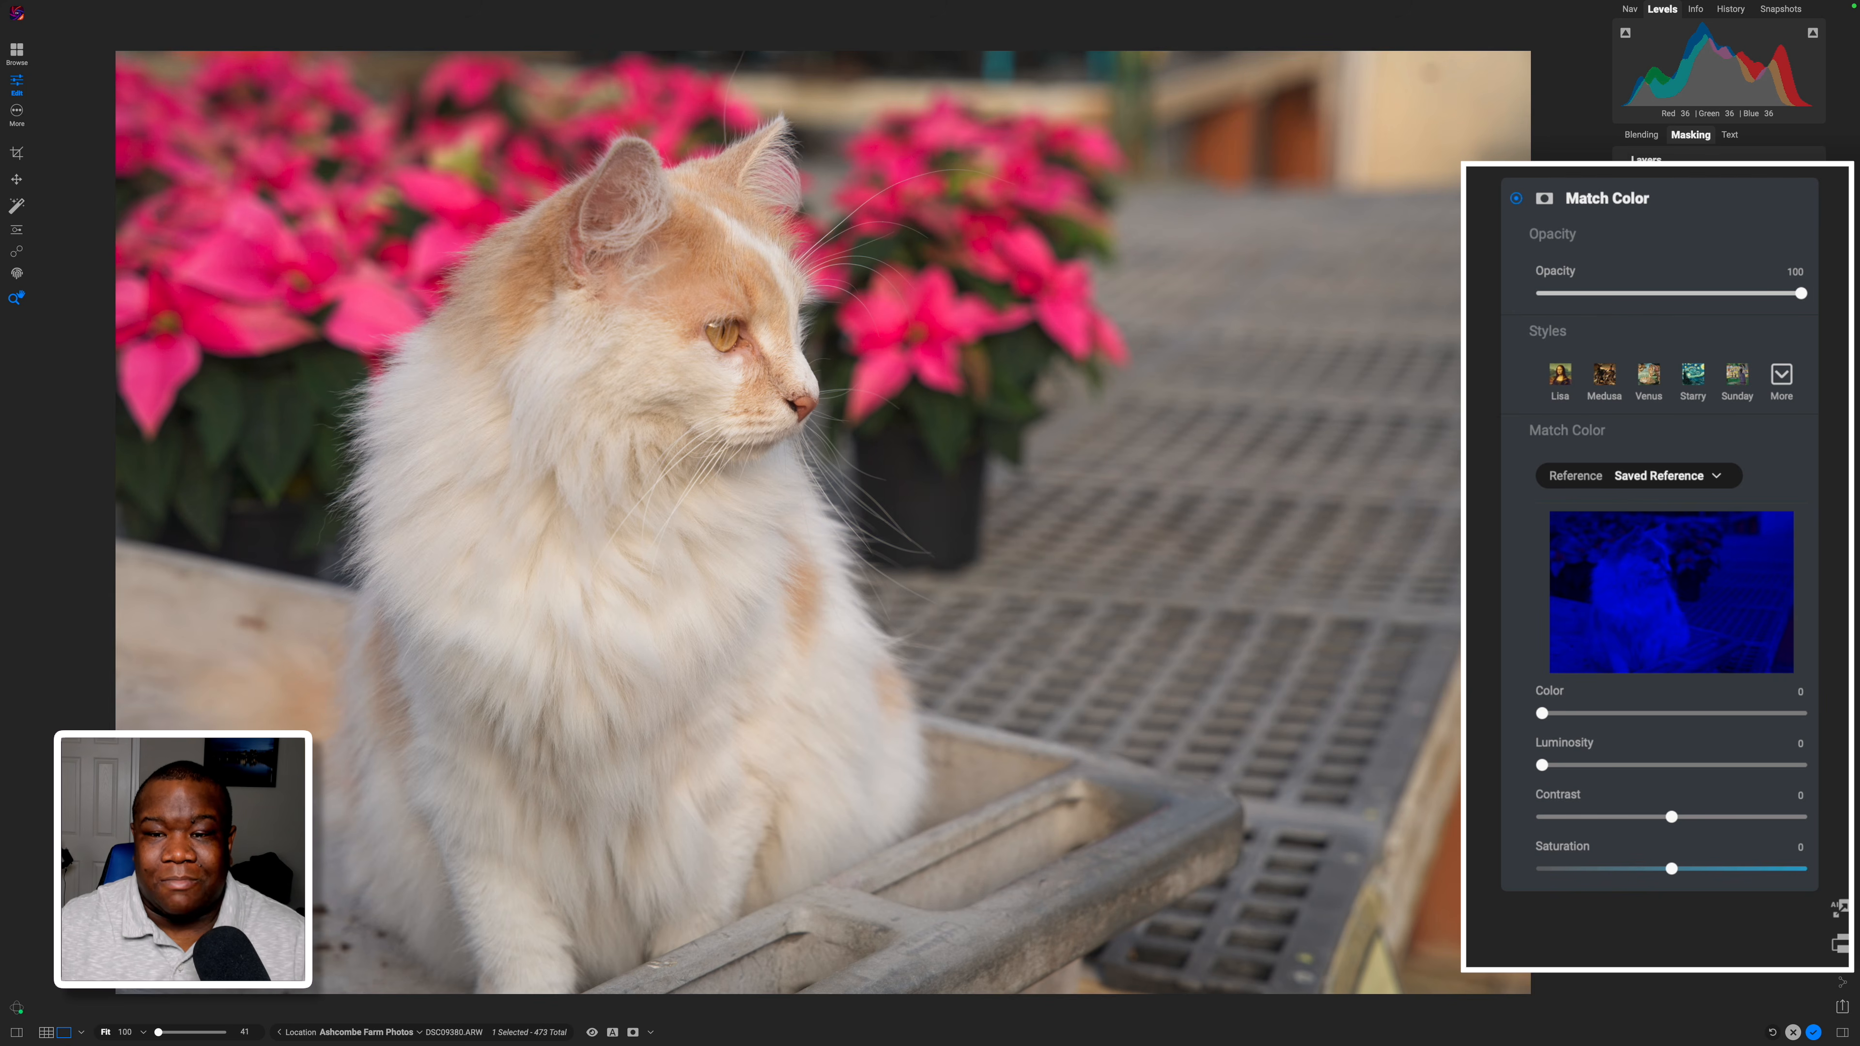